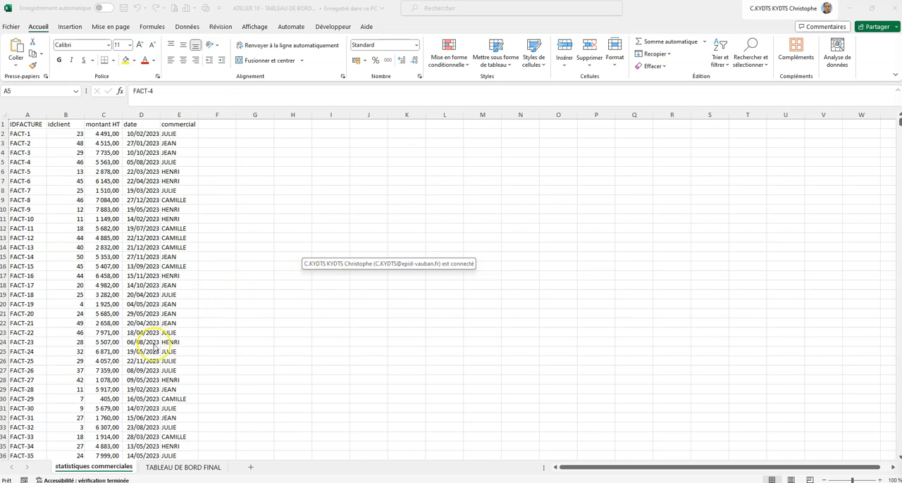
- Review the invoice data on the statistiques commerciales sheet and check the TABLEAU DE BORD FINAL sheet
click(105, 471)
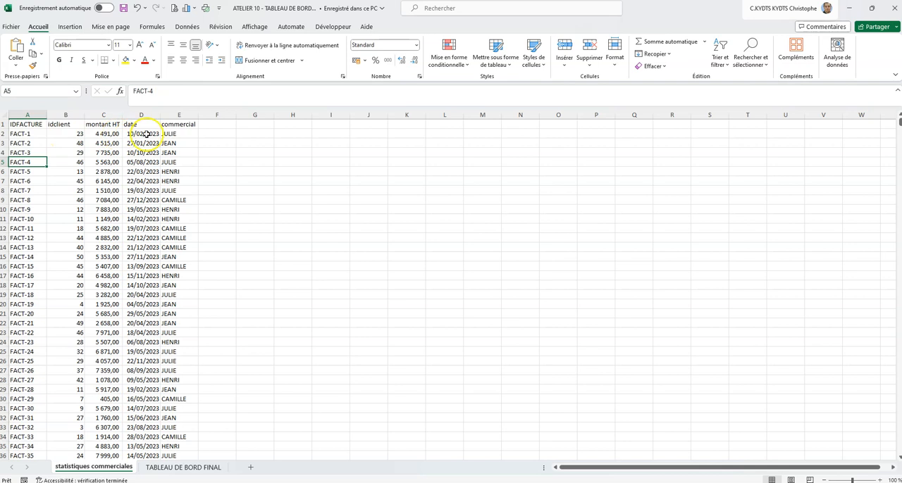
scroll(189, 206, down, 20)
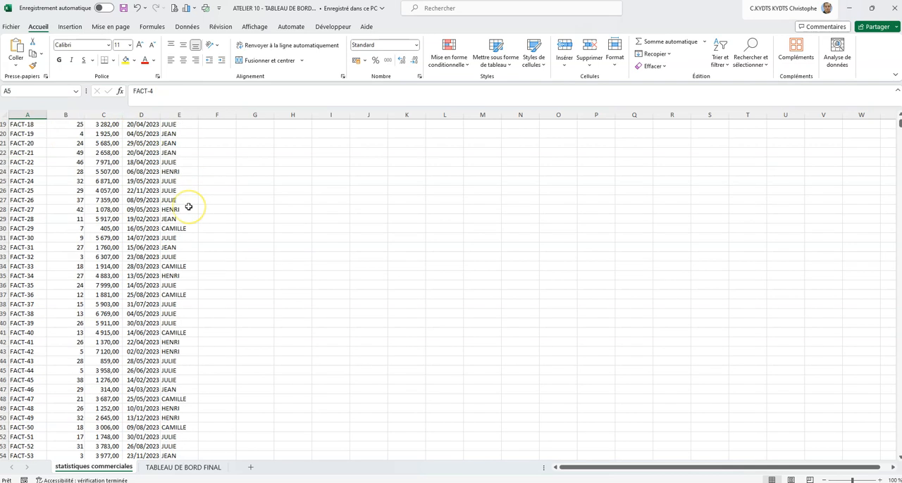
scroll(187, 207, up, 2)
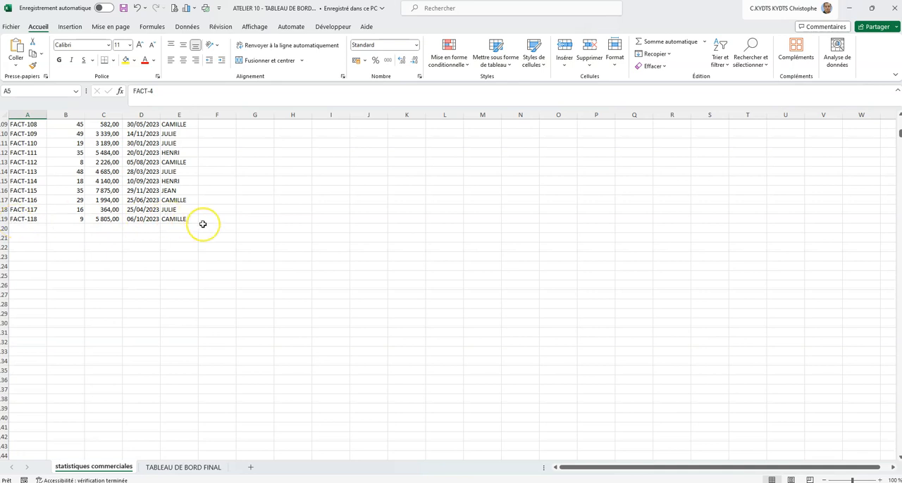
scroll(202, 224, up, 20)
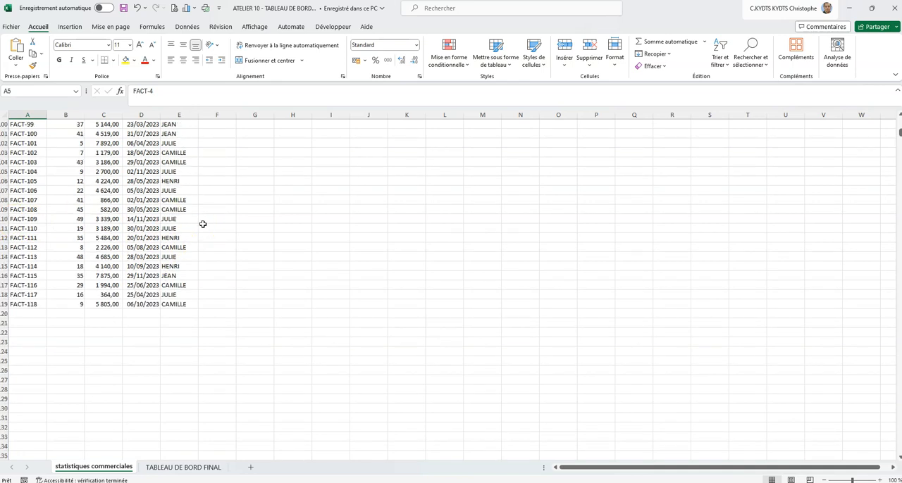
scroll(202, 224, up, 8)
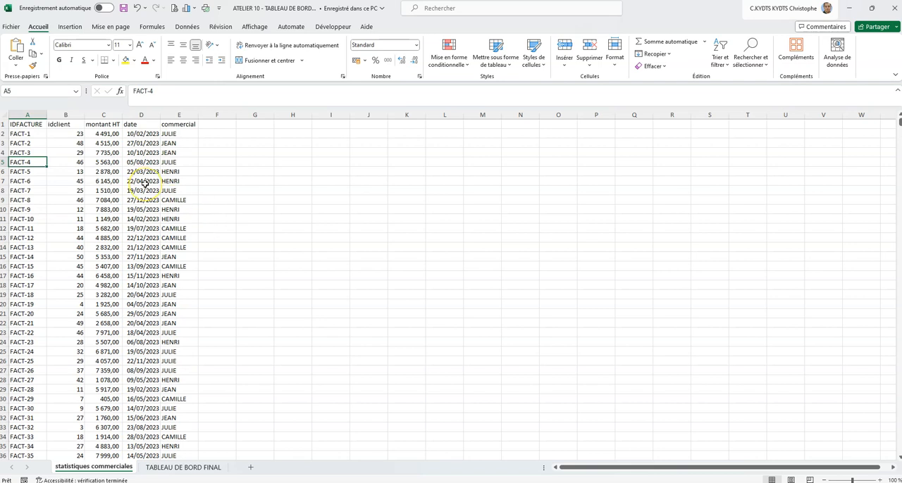
click(194, 467)
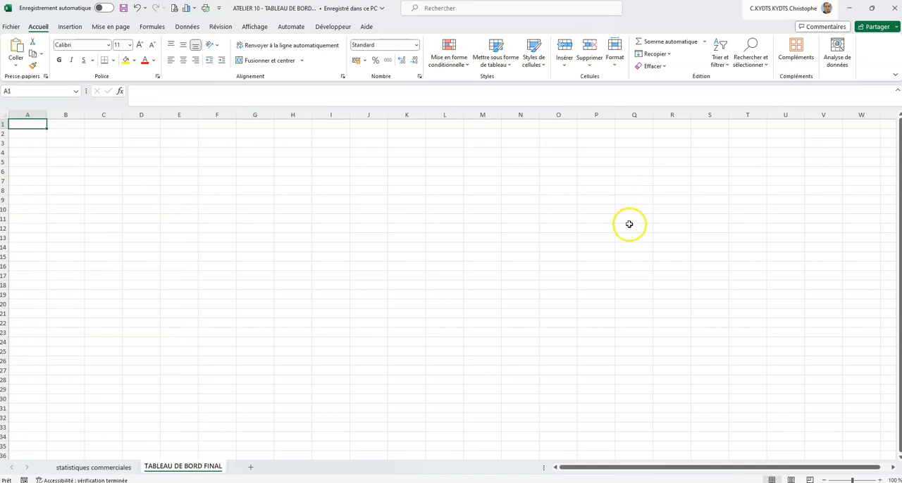
click(103, 470)
- Format the invoice data $A$1:$E$119 as a table with headers, using the blue style in the first row of the Moyen group
click(92, 201)
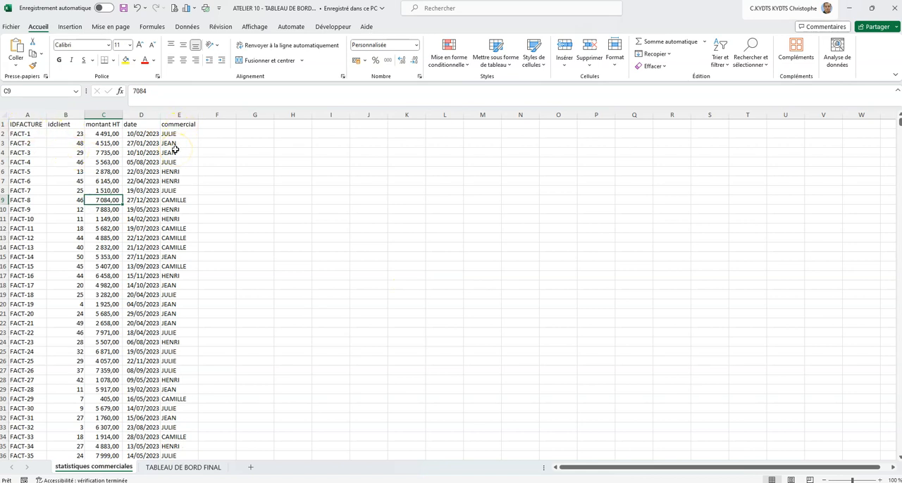
key(ctrl+a)
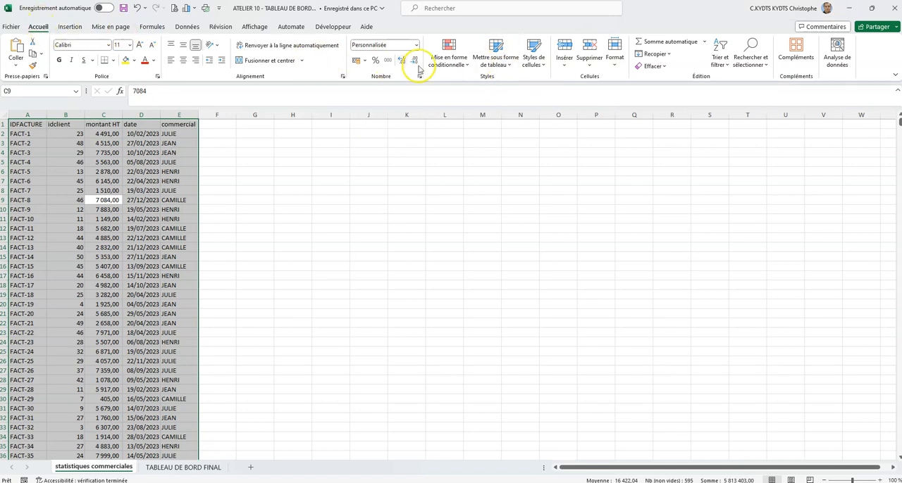
click(496, 62)
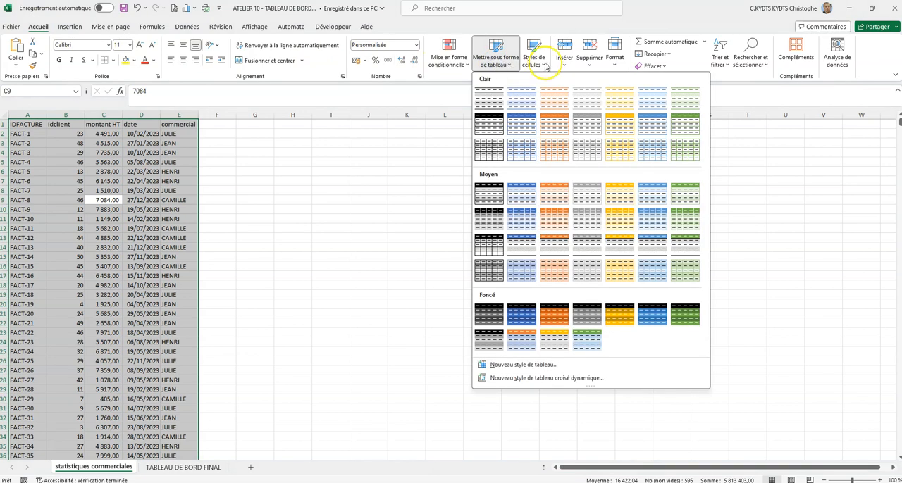
click(520, 194)
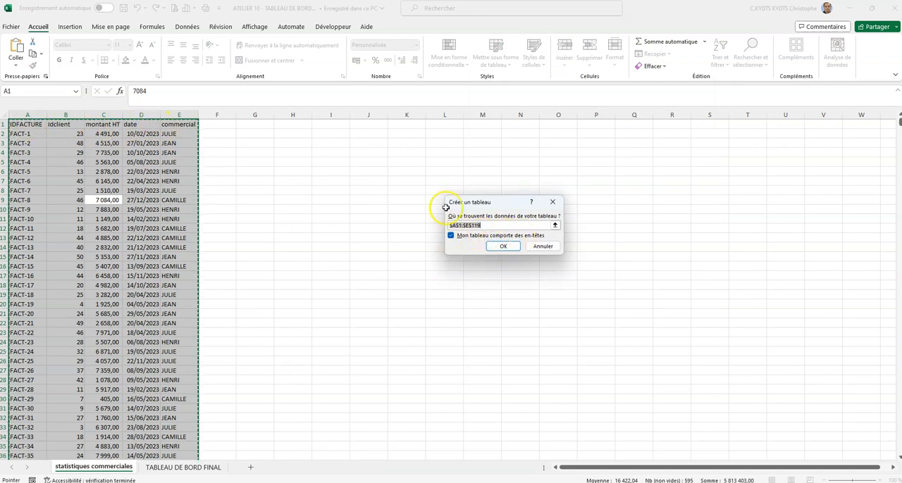
click(503, 246)
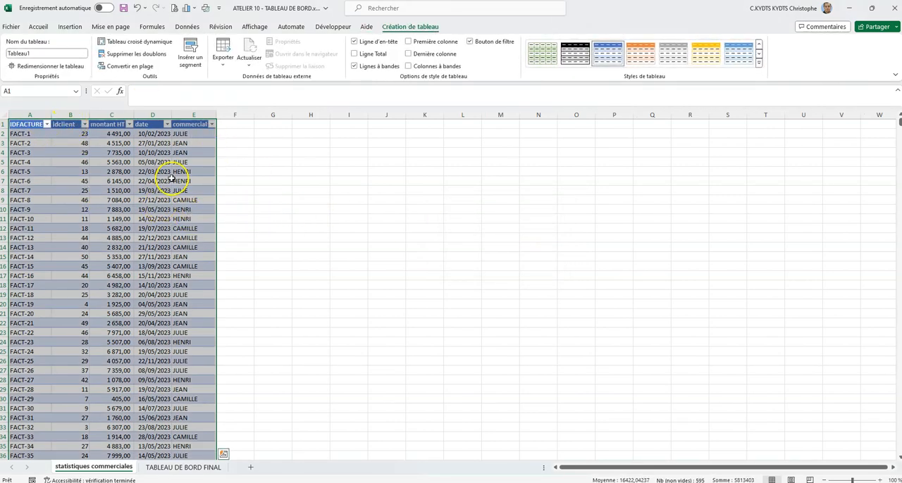
- Look through the formatted invoice table from its header row down to the last invoice
scroll(179, 172, down, 5)
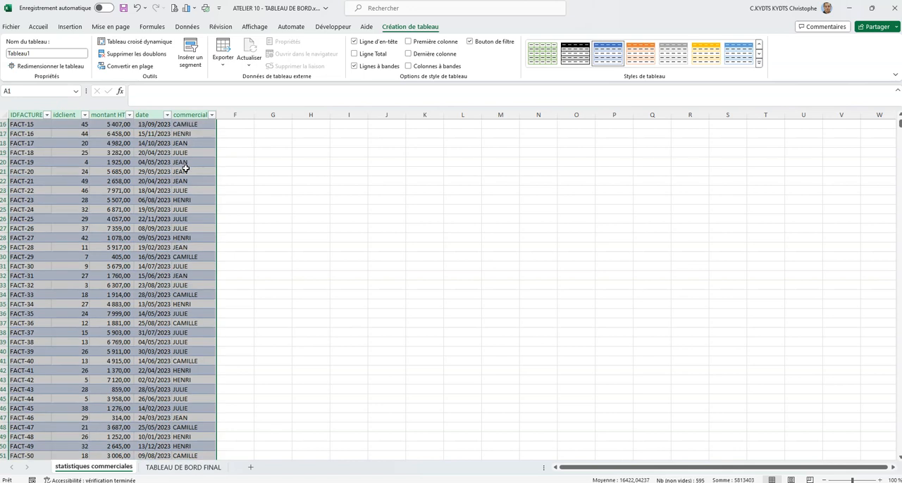
scroll(184, 167, up, 5)
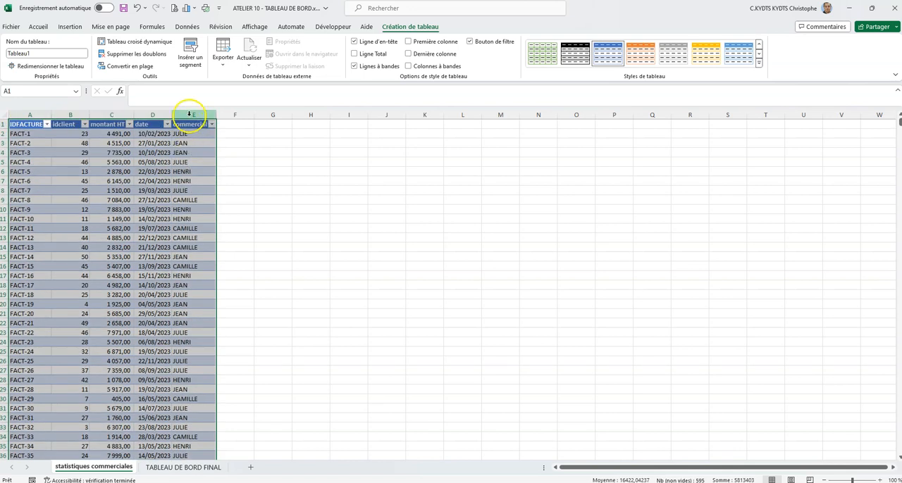
scroll(220, 148, down, 20)
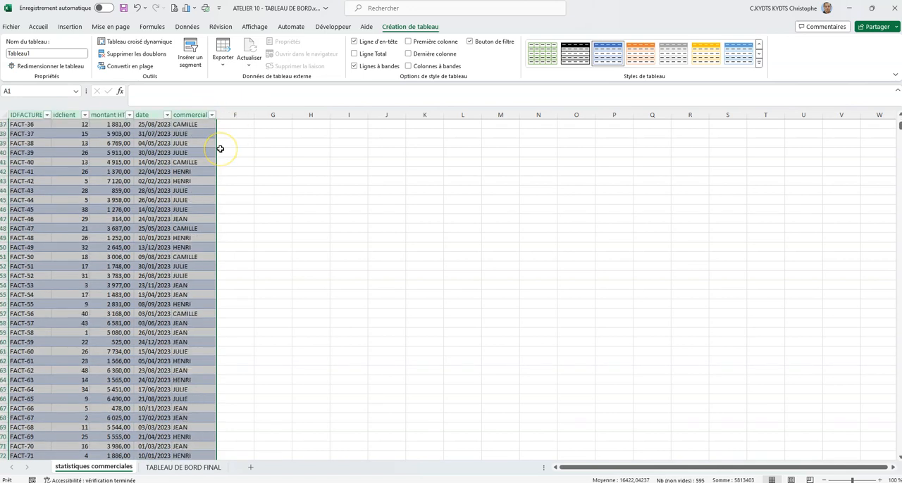
scroll(220, 158, up, 4)
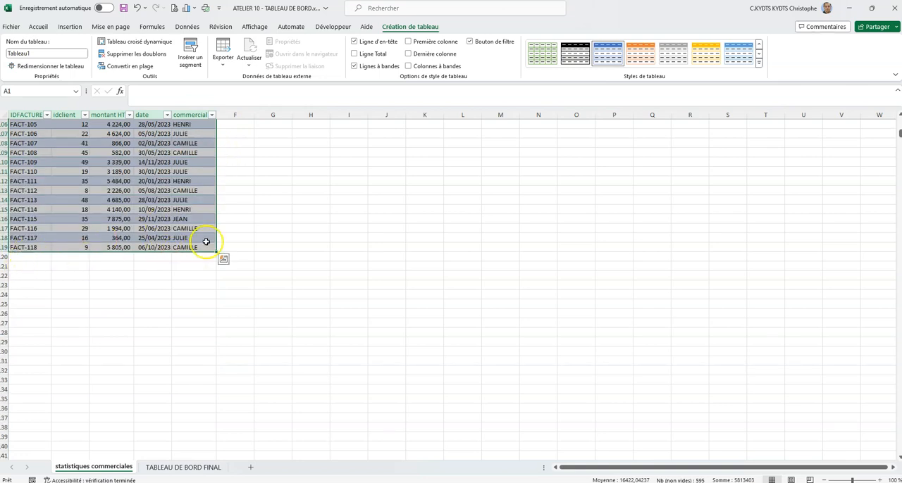
scroll(268, 223, up, 20)
scroll(268, 223, up, 12)
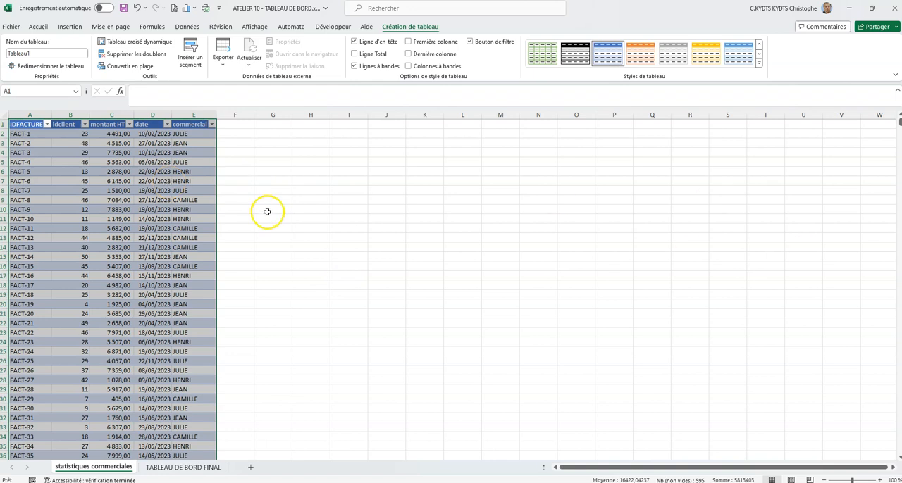
- Insert a slicer for the commercial field and place it beside the table, near the top of the sheet
click(151, 181)
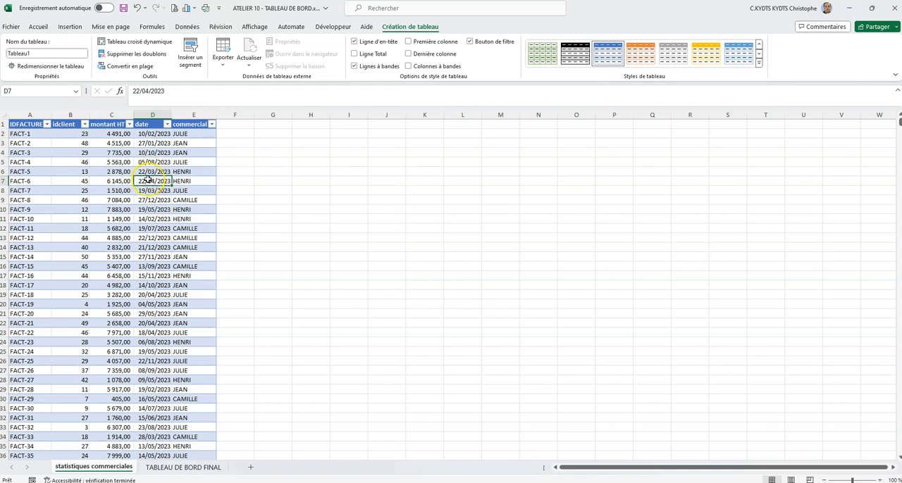
click(190, 55)
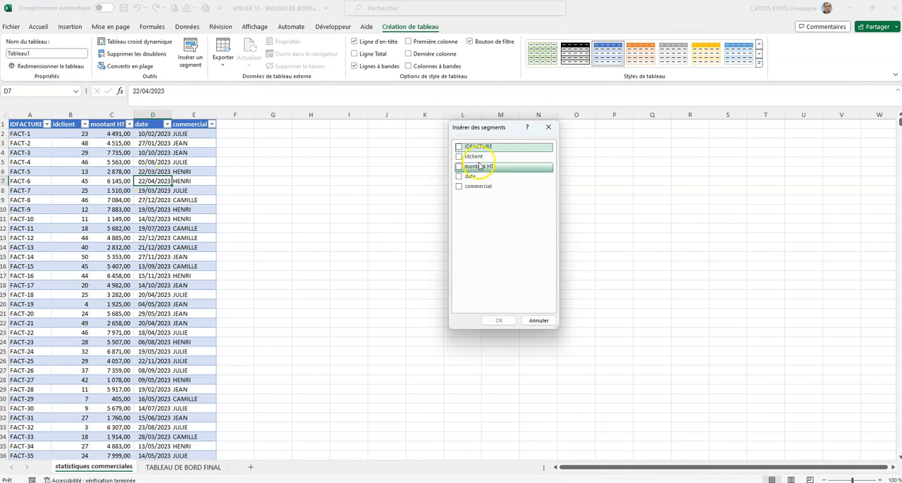
click(459, 187)
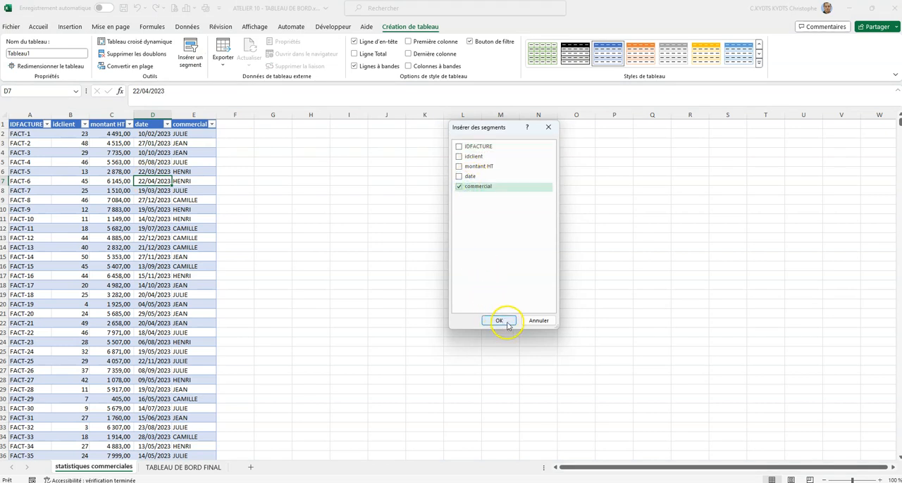
click(499, 321)
drag(429, 224, 297, 118)
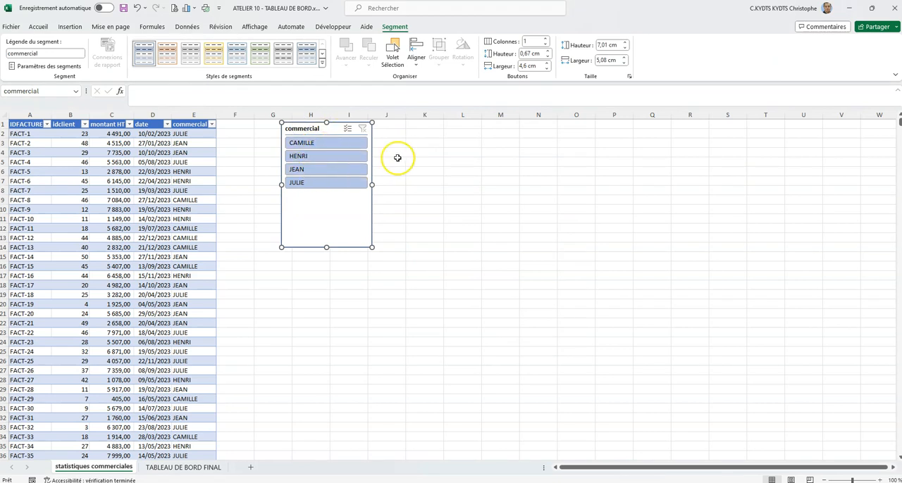
- Set the commercial slicer to hide items without data (Masquer les éléments sans données)
right_click(357, 204)
click(407, 453)
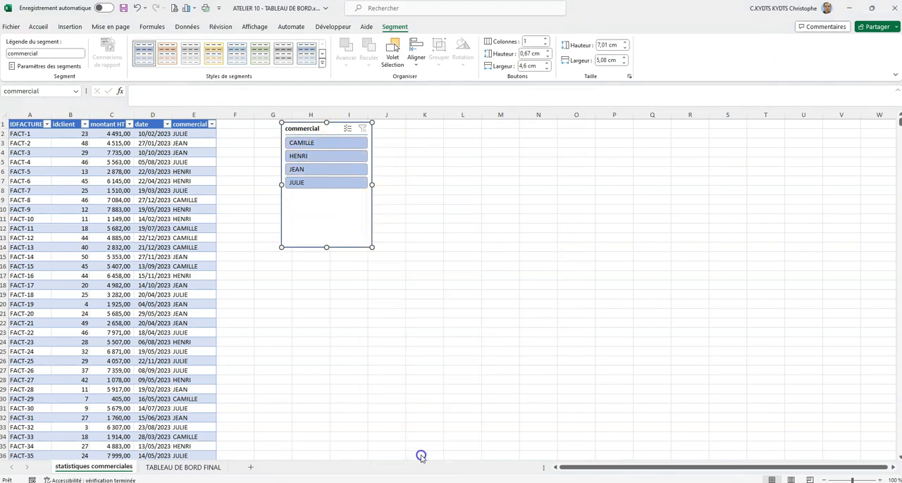
drag(420, 360, 550, 192)
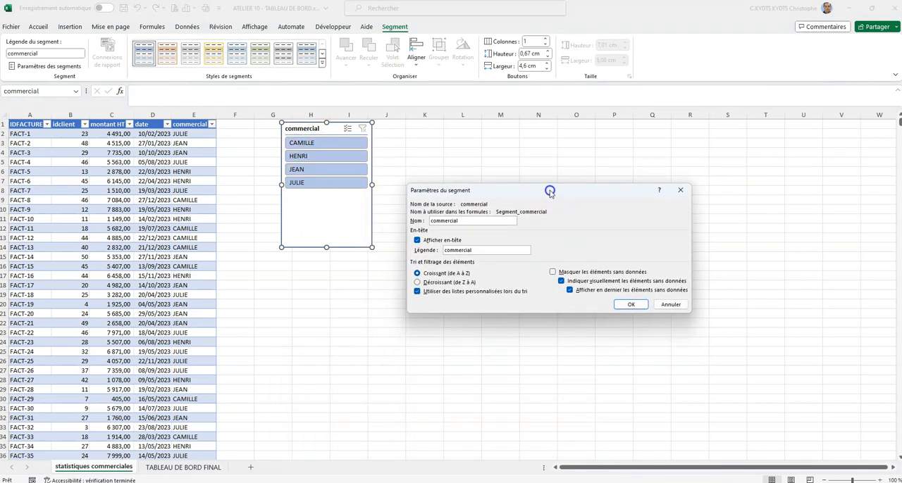
click(550, 272)
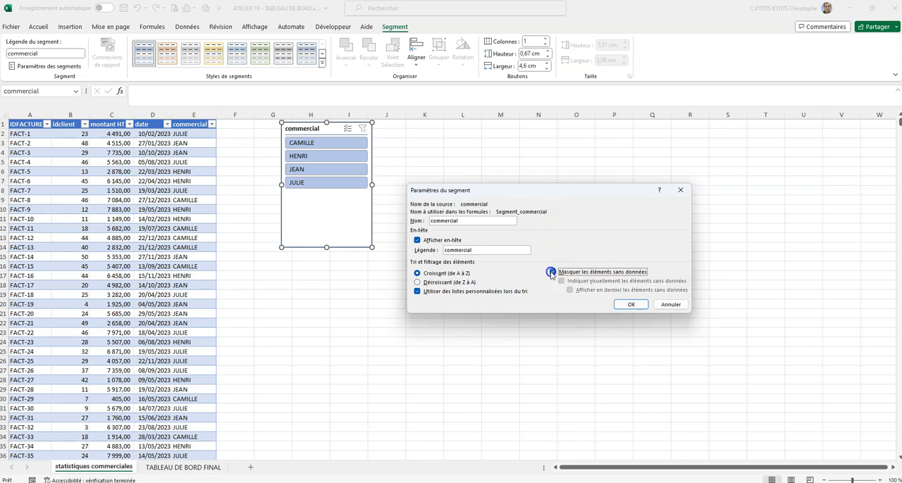
click(632, 305)
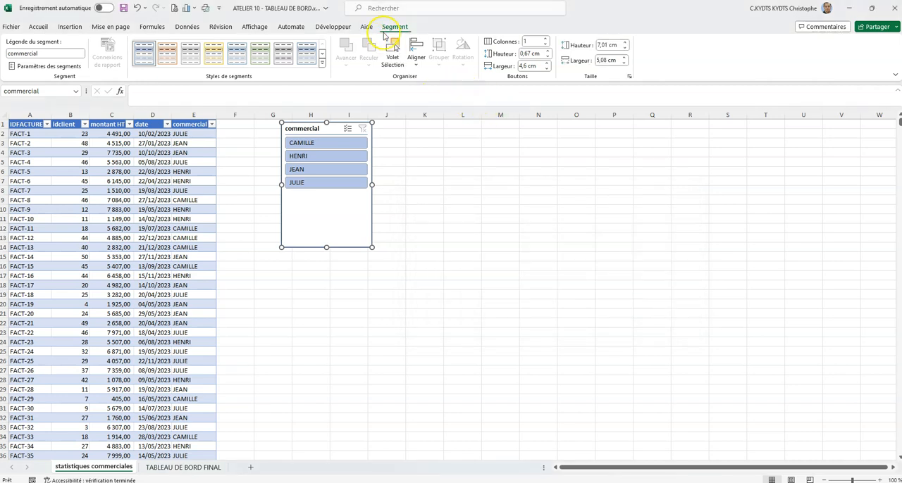
- Arrange the commercial slicer in 4 columns, resize it to about 13.92 cm wide by 2.01 cm high, and apply the light green style
click(547, 39)
click(547, 38)
click(546, 39)
drag(372, 185, 532, 181)
drag(405, 247, 406, 158)
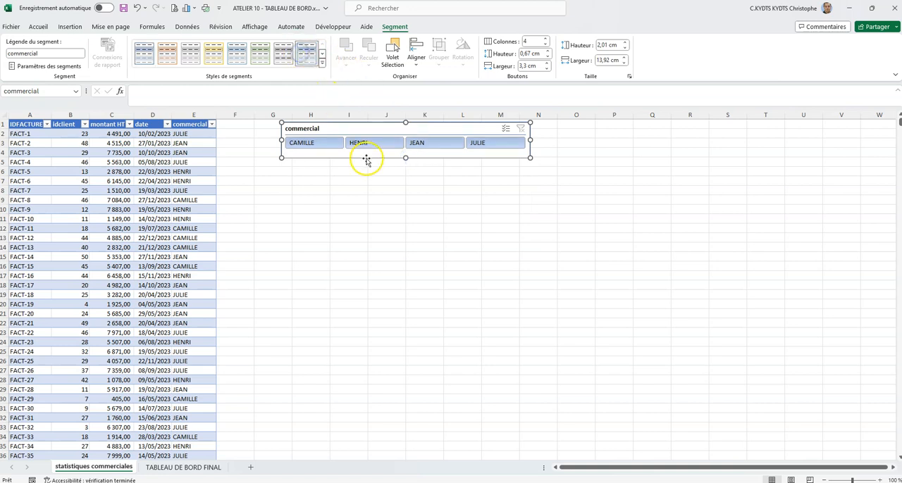
click(258, 55)
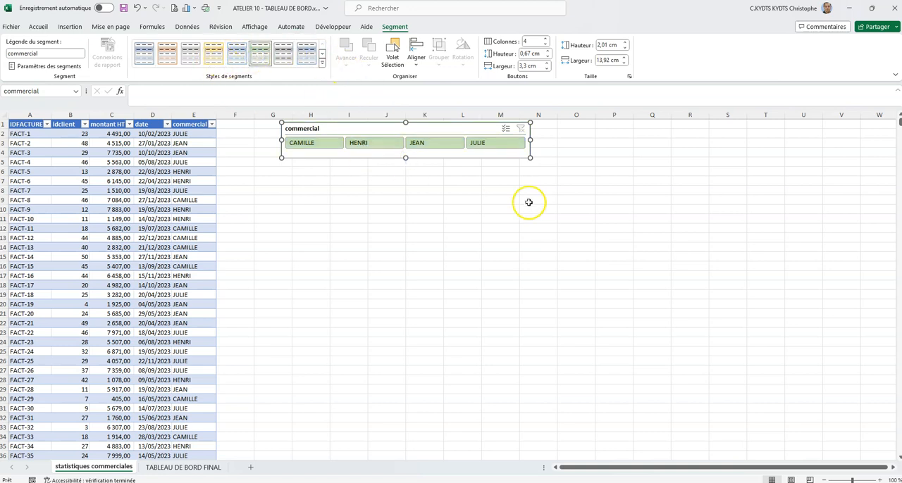
click(438, 225)
- Filter the table with the slicer by the fourth salesperson, switch to the third, and return to the fourth
click(481, 143)
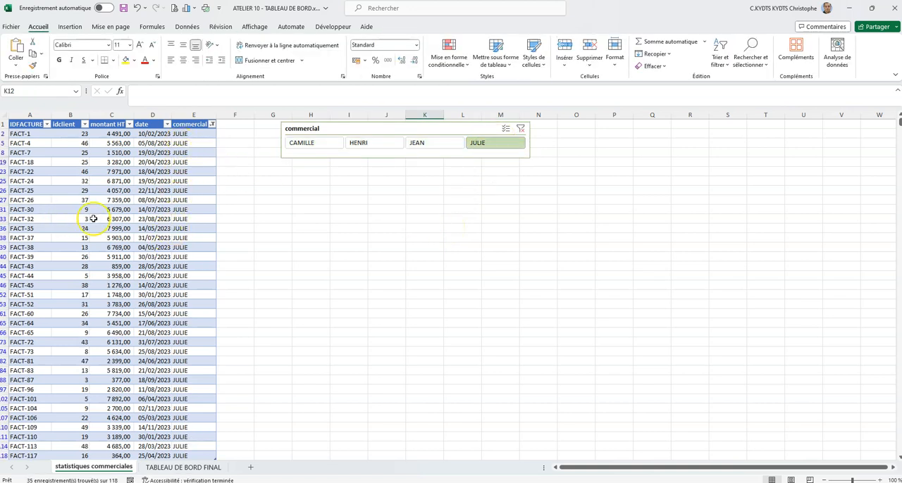
scroll(186, 220, down, 6)
scroll(186, 220, up, 6)
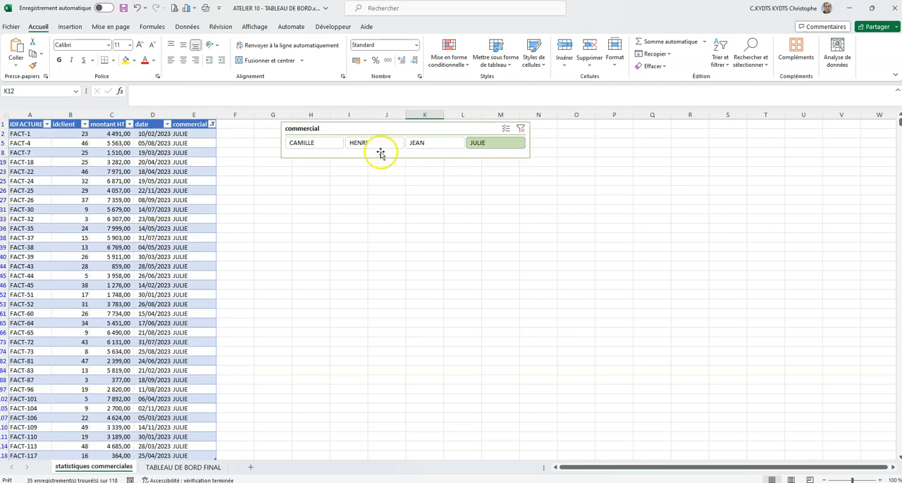
click(420, 143)
click(497, 141)
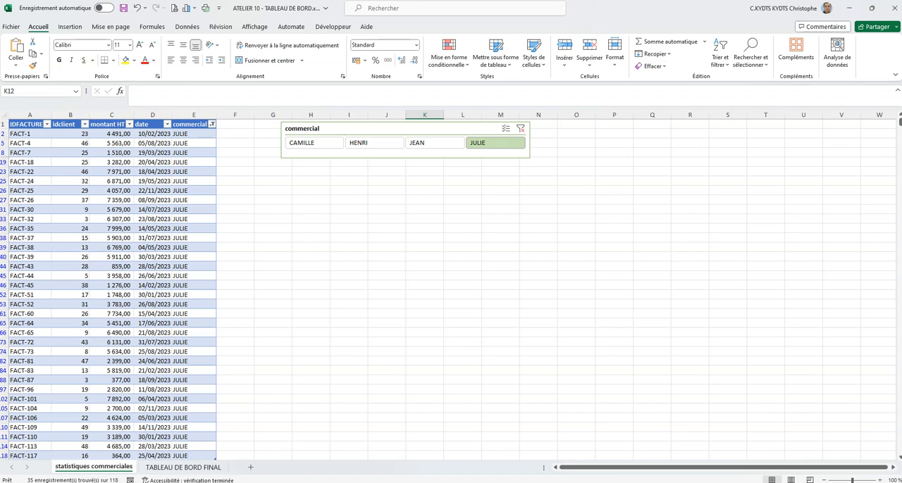
- Delete the commercial slicer and clear the filter on the table's commercial column
click(399, 126)
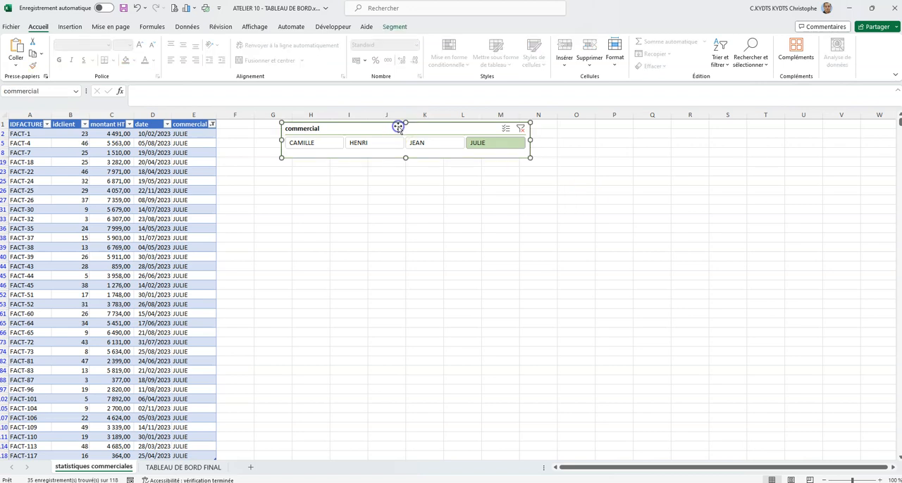
key(Delete)
click(451, 171)
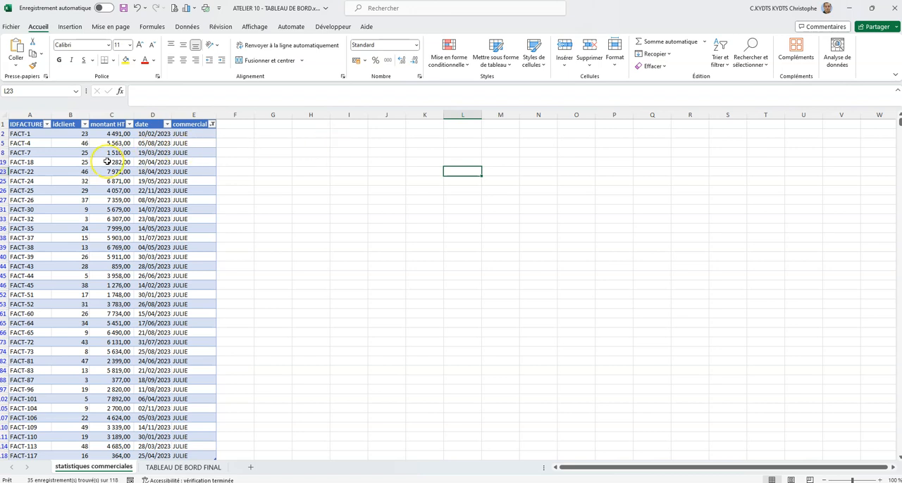
click(211, 124)
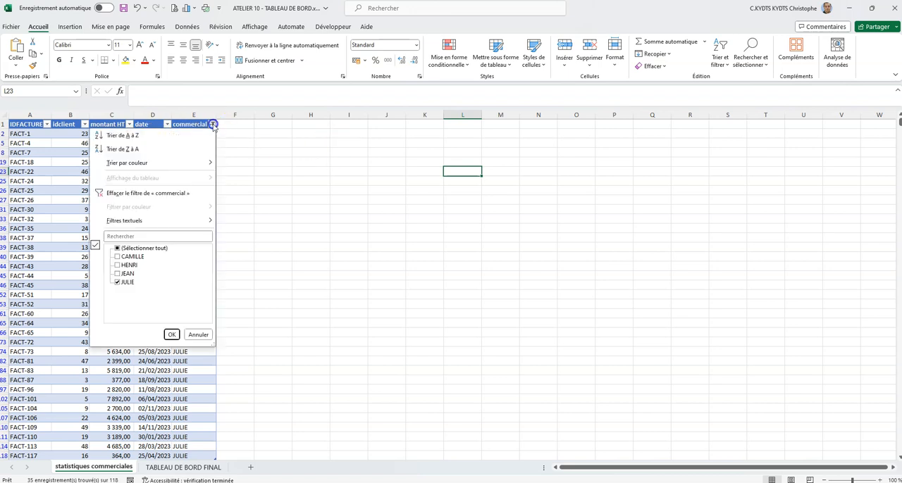
click(144, 193)
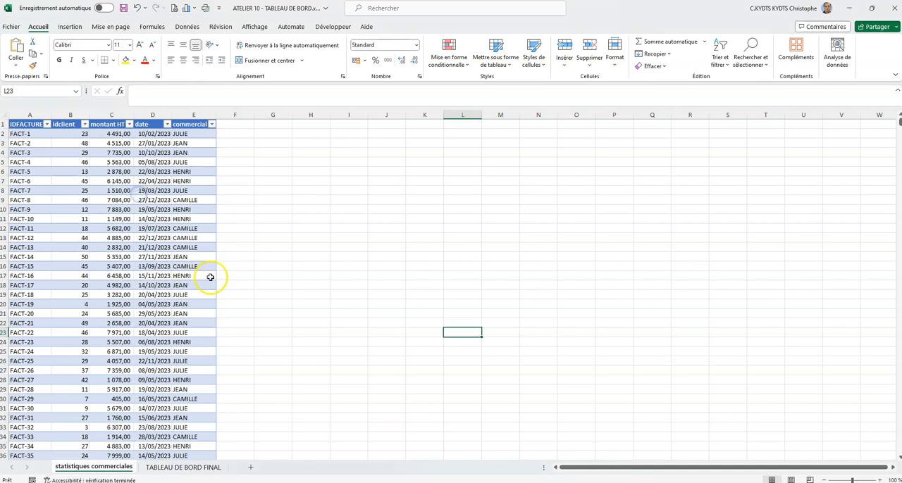
- Insert a pivot table based on Tableau1 at cell H3 of the existing statistiques commerciales sheet
click(146, 210)
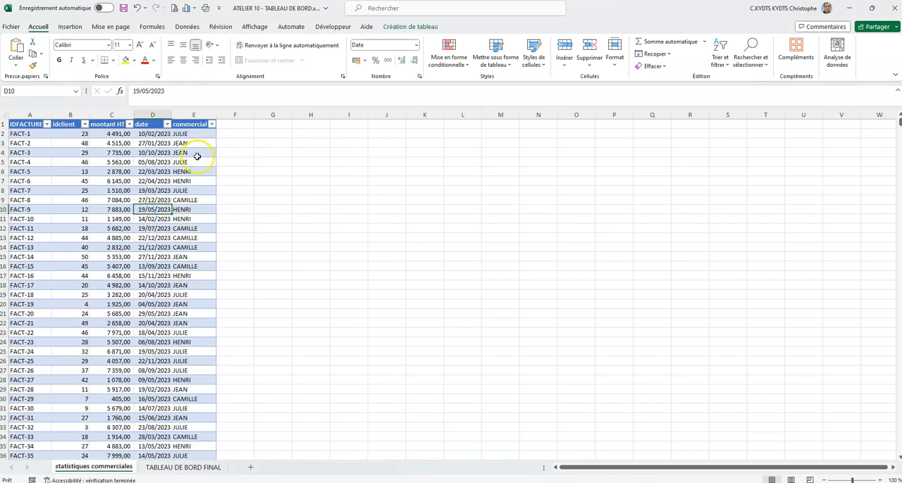
click(69, 27)
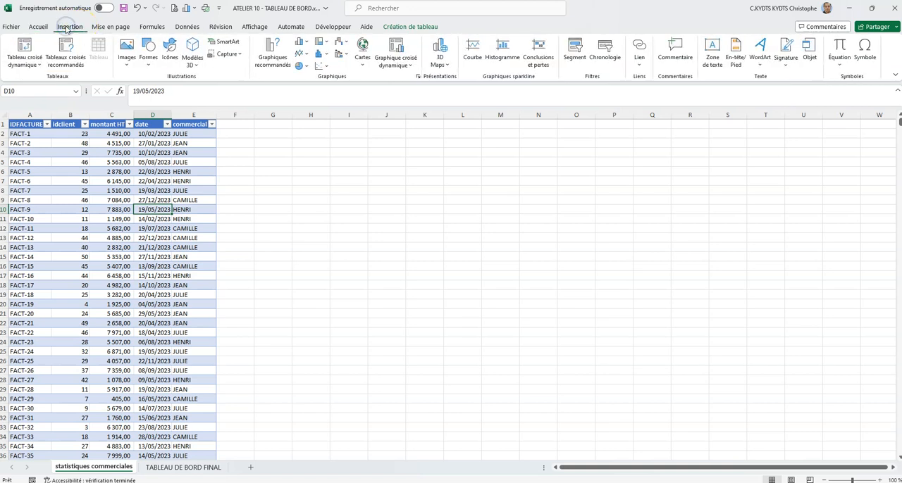
click(24, 51)
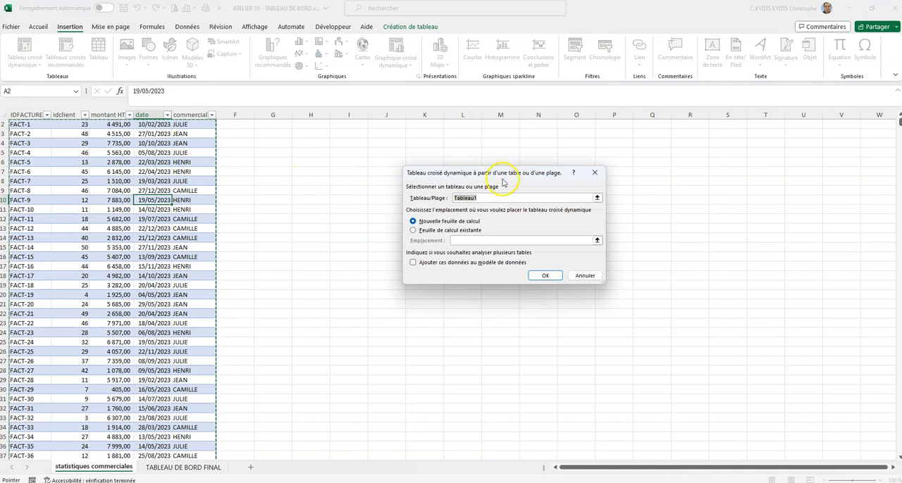
drag(497, 176, 463, 150)
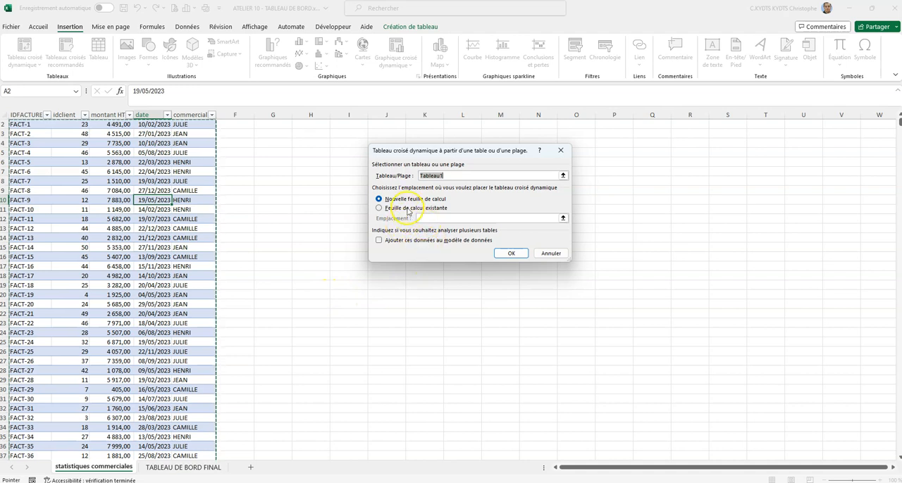
click(378, 208)
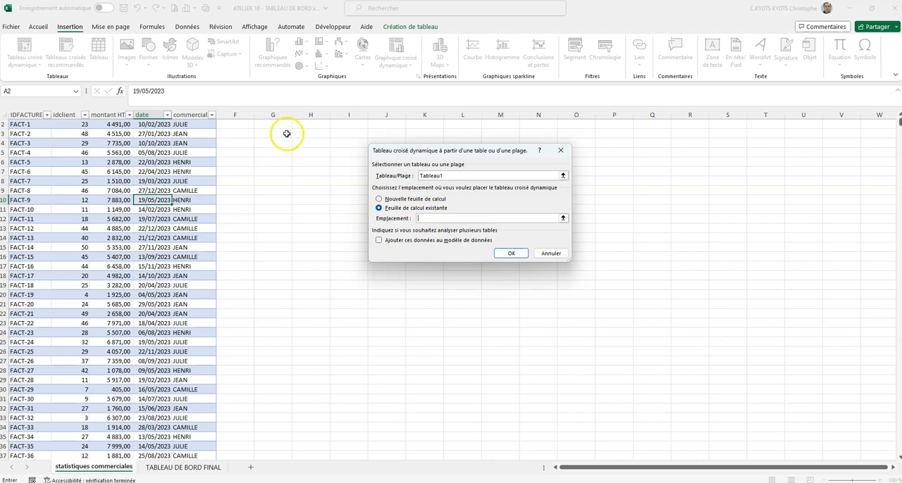
click(318, 137)
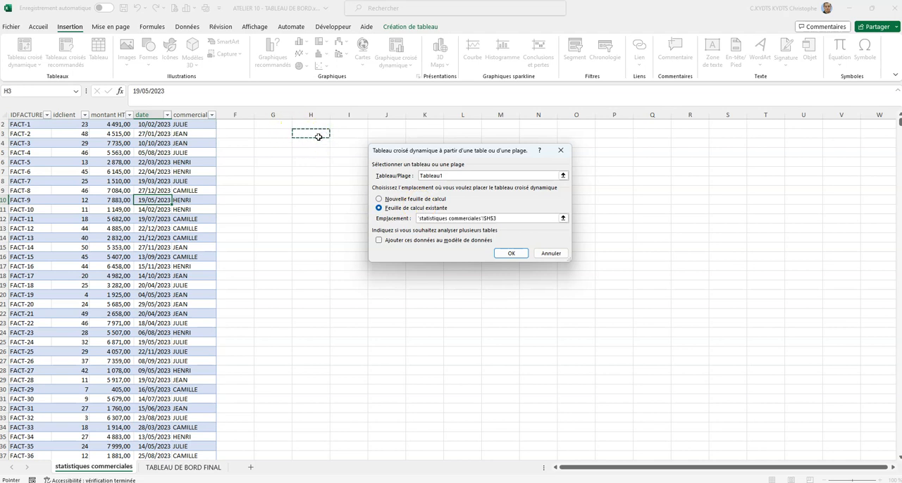
click(510, 254)
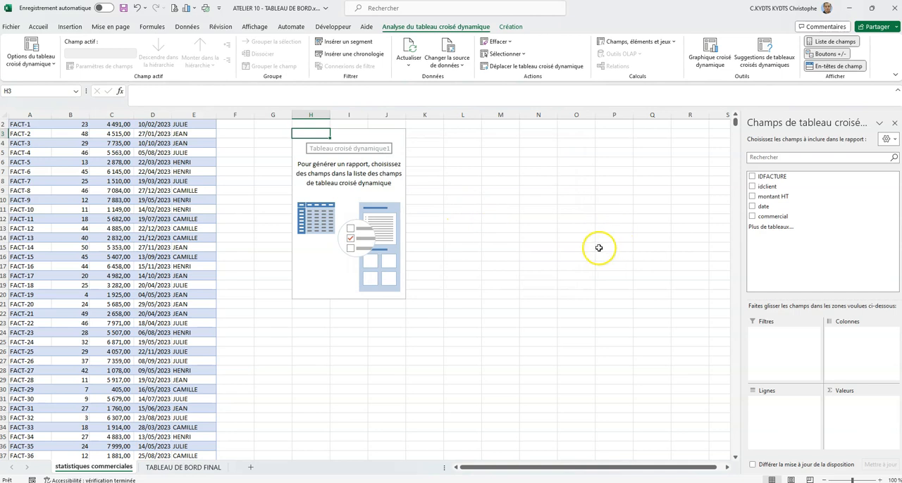
- Set up the pivot table with commercial as the row field and the count of IDFACTURE as the value
drag(773, 217, 777, 276)
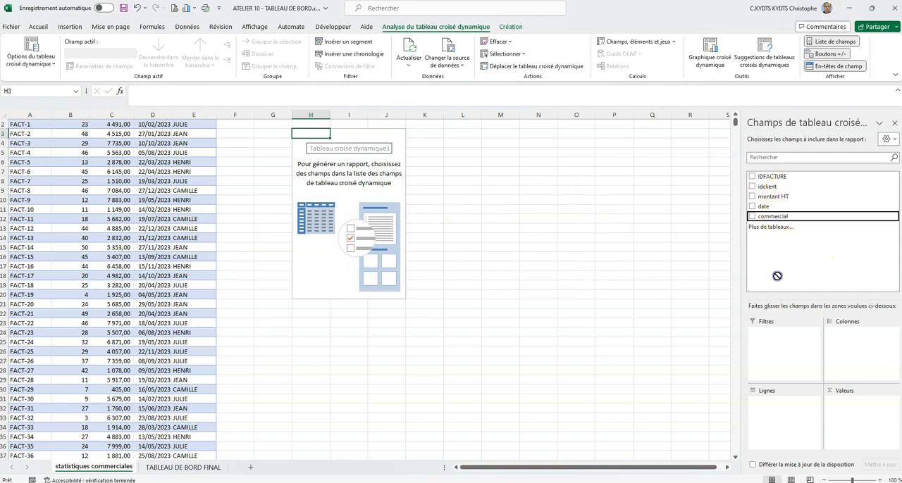
drag(775, 413, 775, 414)
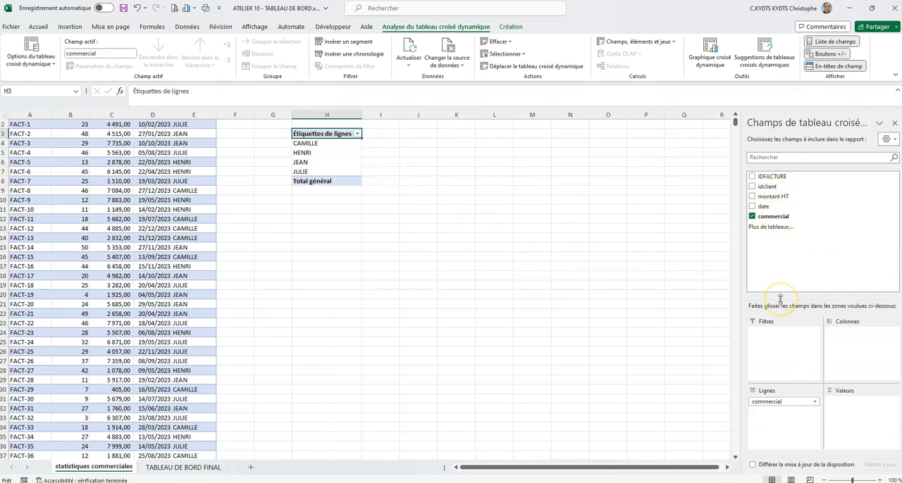
drag(772, 176, 842, 410)
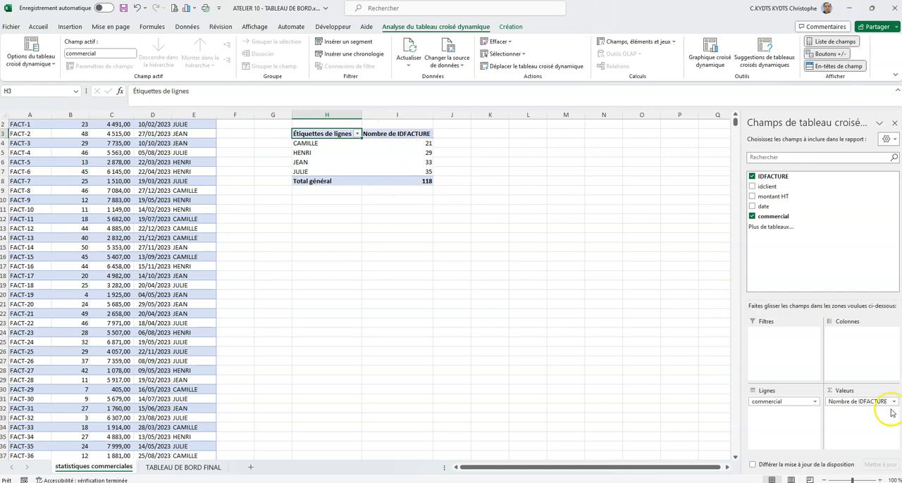
- Rename the pivot table's value column header in I3 as "Nombre de factures"
click(413, 134)
drag(211, 91, 120, 90)
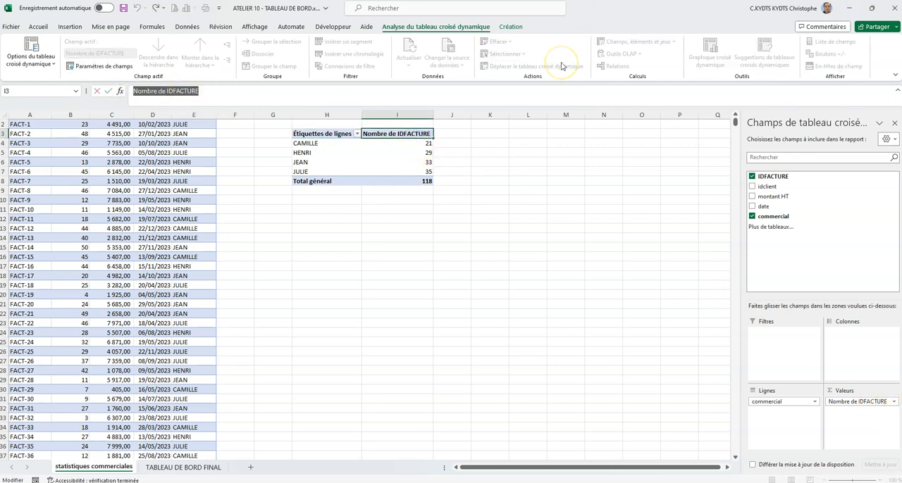
key(BackSpace)
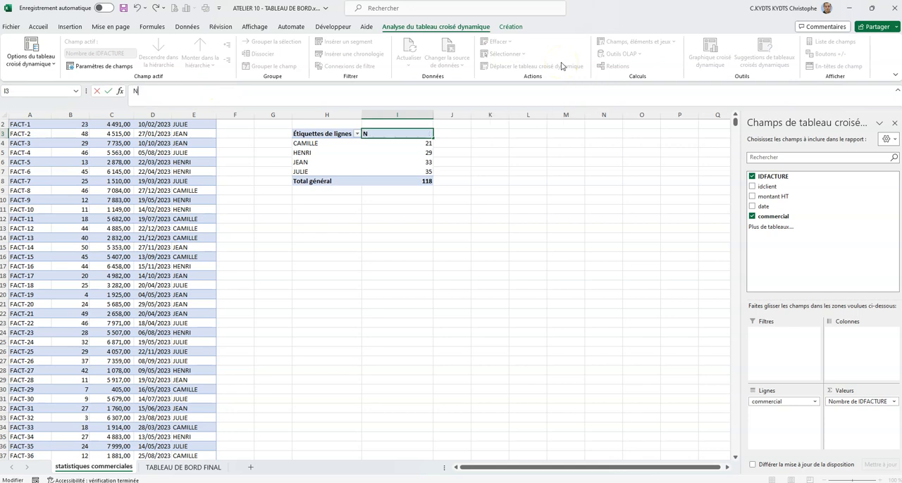
text(Nombre de factur)
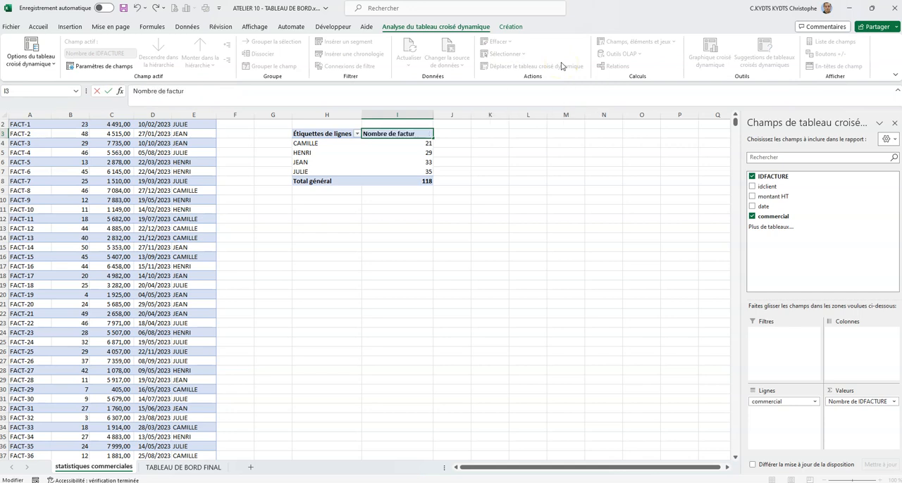
text(es)
key(Return)
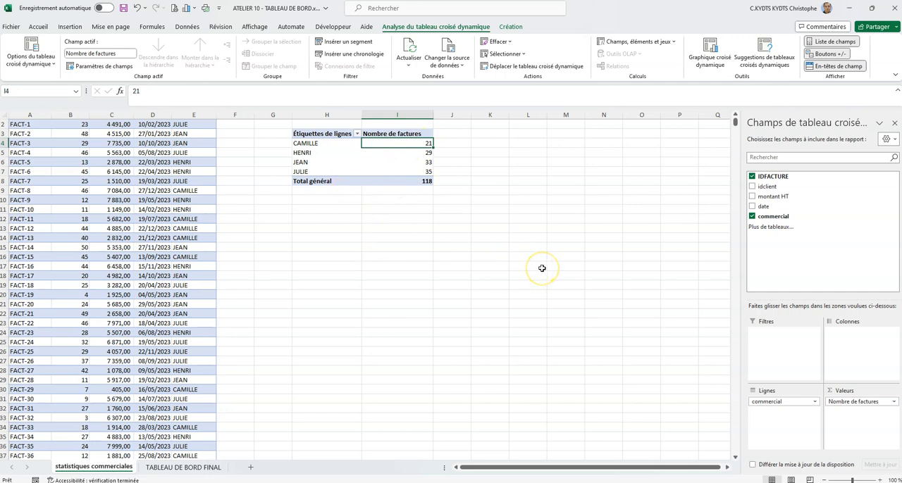
scroll(238, 191, up, 1)
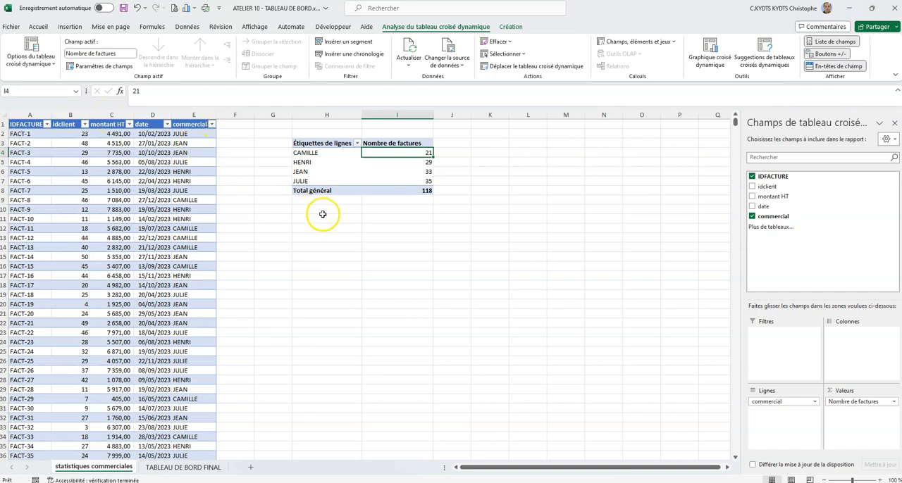
- Insert a second pivot table from Tableau1 at H13 of the same sheet, with commercial as rows and the sum of montant HT as values
click(141, 190)
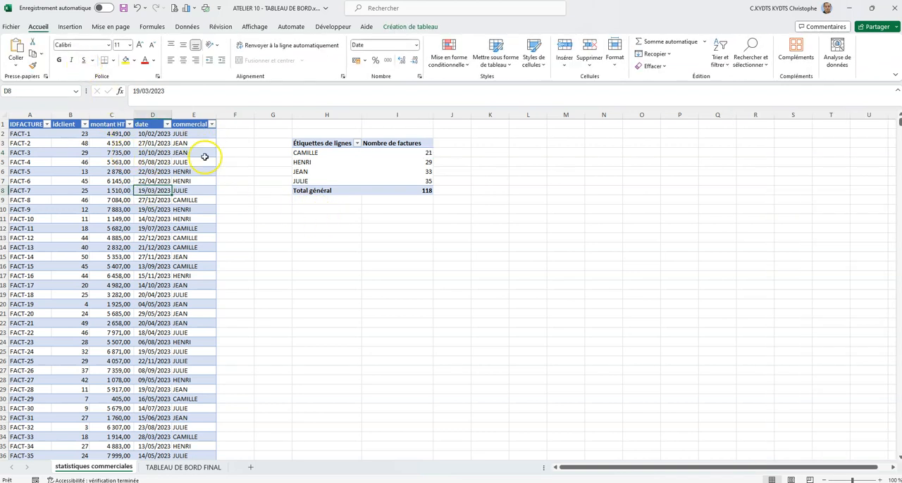
click(68, 27)
click(25, 53)
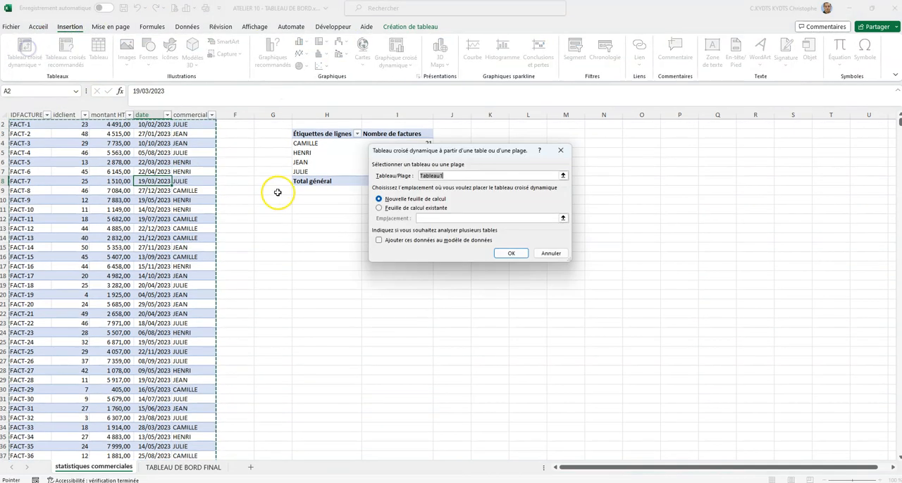
click(421, 209)
click(327, 226)
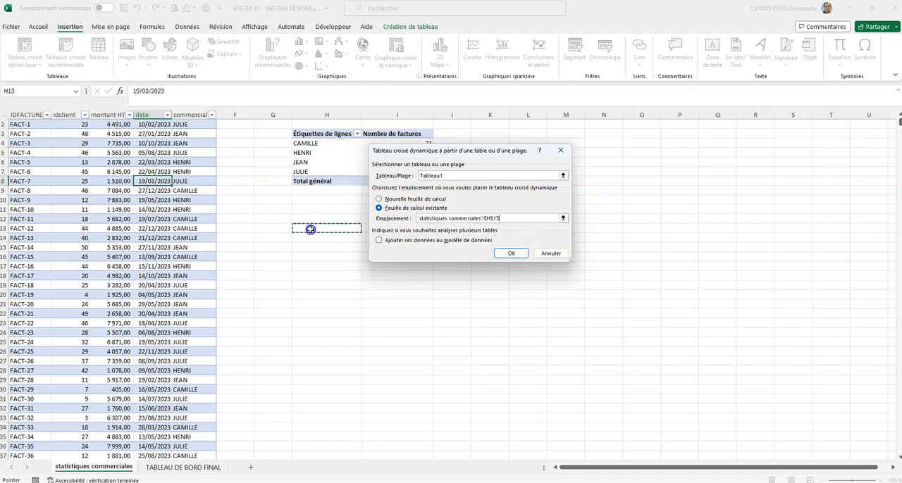
click(508, 253)
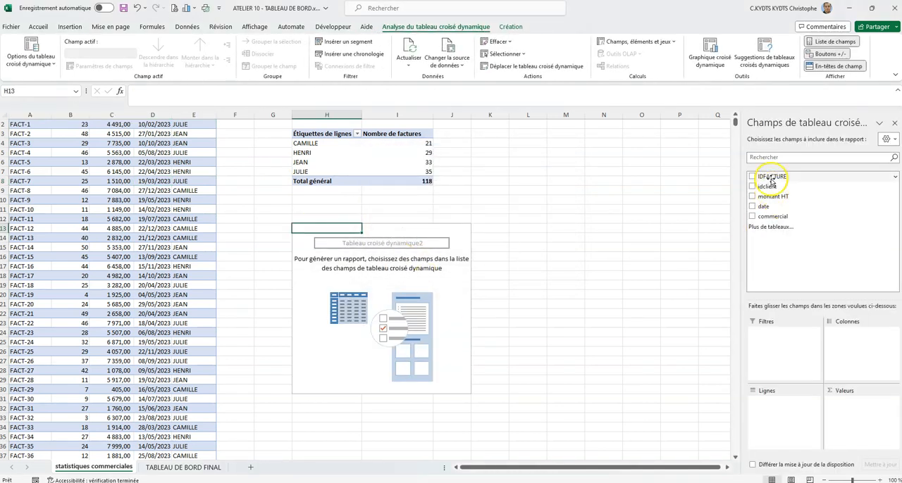
drag(773, 216, 779, 416)
drag(773, 196, 832, 433)
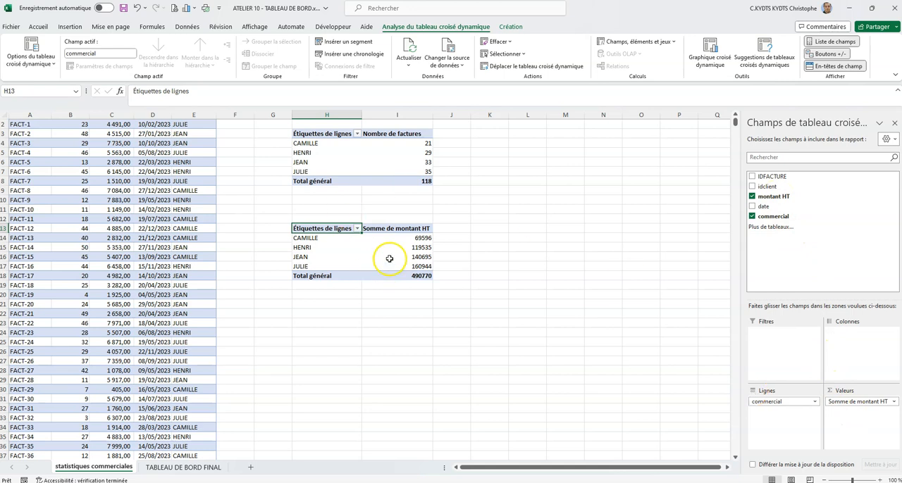
- Rename the second pivot table's value column header in I13 as "CAHT"
click(386, 229)
drag(211, 91, 122, 91)
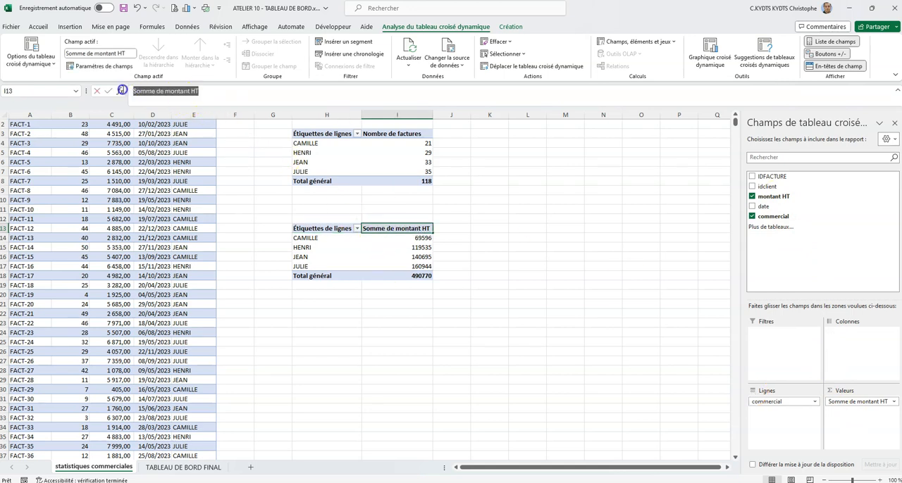
text(C)
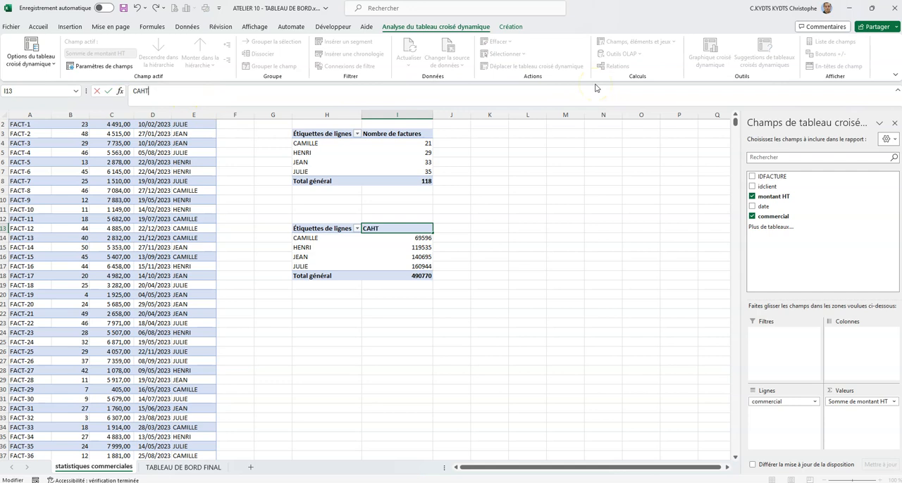
text(AHT)
key(Return)
click(565, 370)
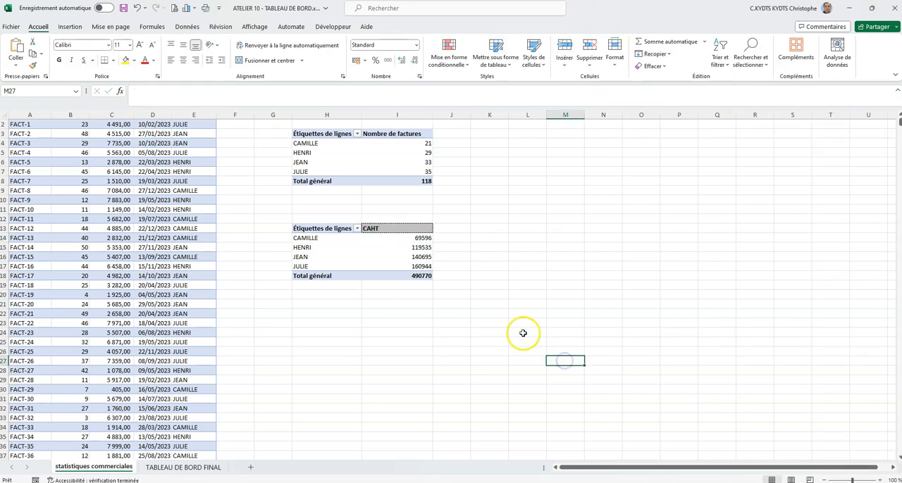
scroll(427, 276, up, 1)
- Apply the thousands separator style to the CAHT amounts and their total in I14:I18
click(386, 241)
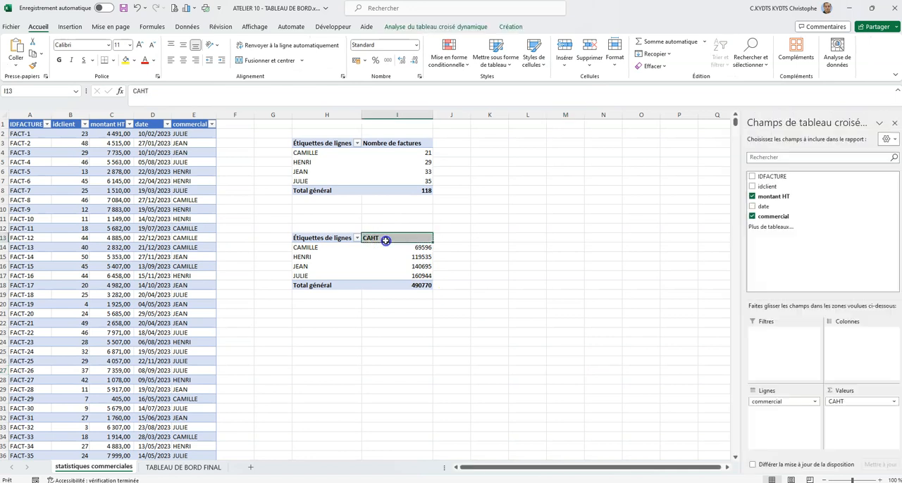
click(387, 239)
drag(395, 247, 396, 284)
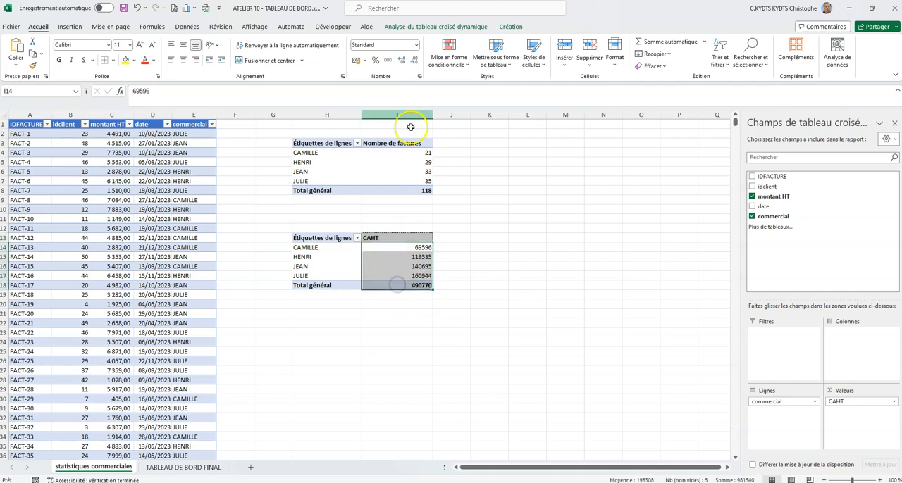
click(387, 60)
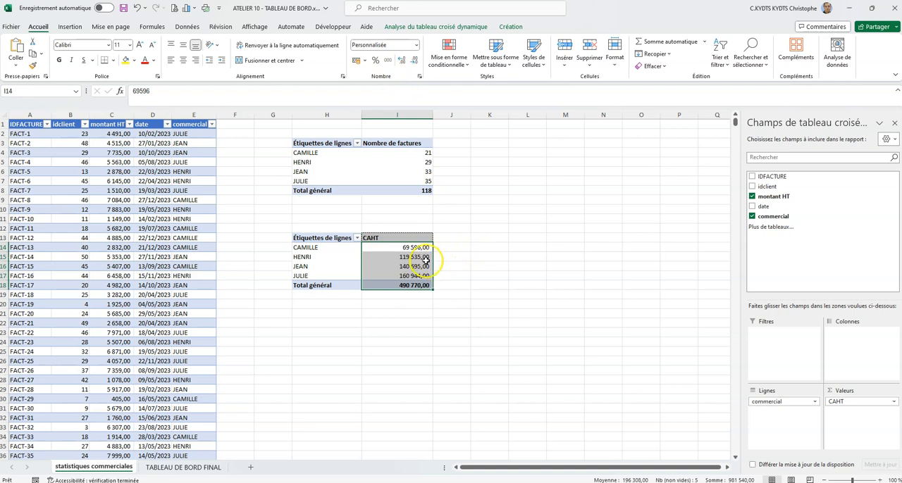
click(462, 279)
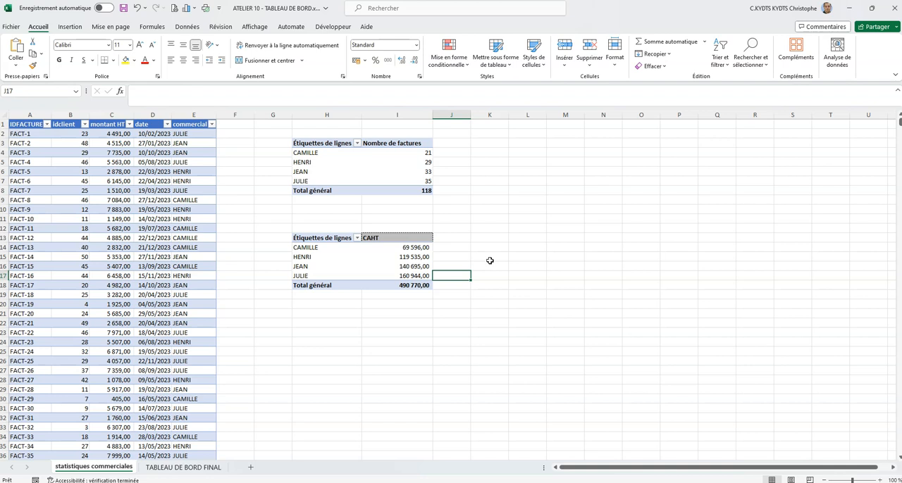
click(406, 324)
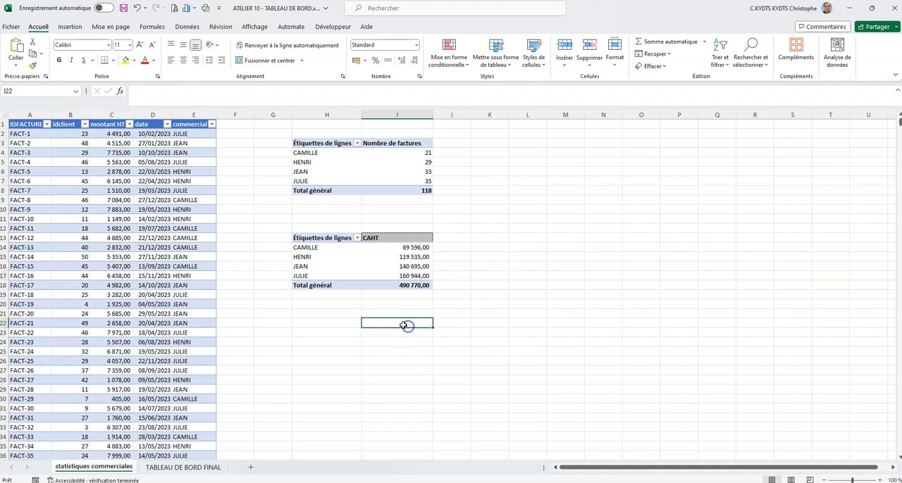
click(345, 322)
click(150, 240)
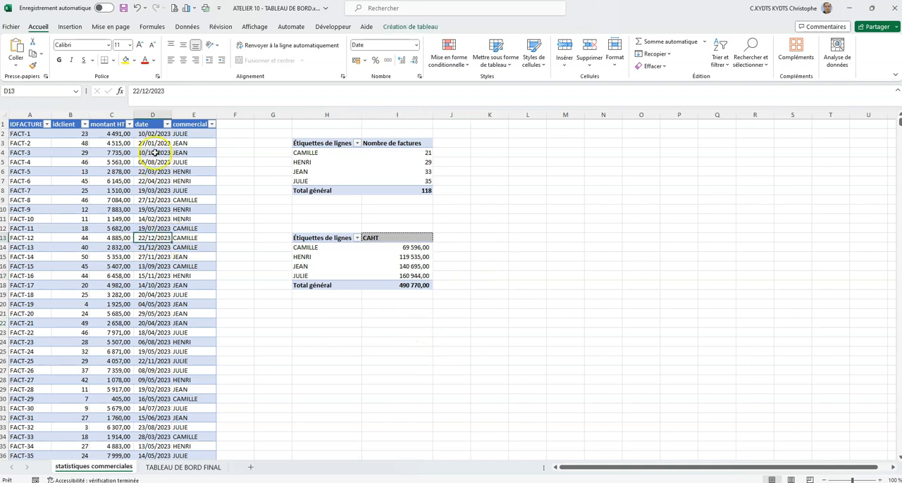
click(153, 115)
click(111, 115)
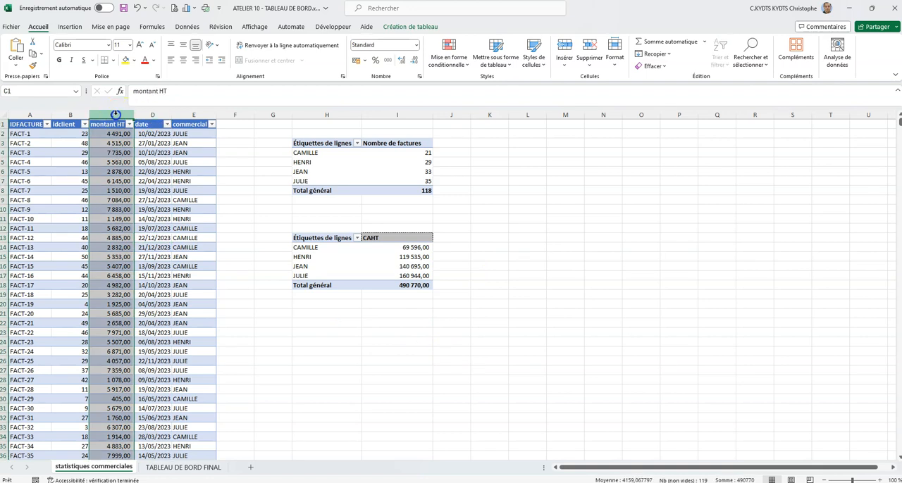
- Insert a third pivot table from Tableau1 at H25 of the existing sheet
click(152, 210)
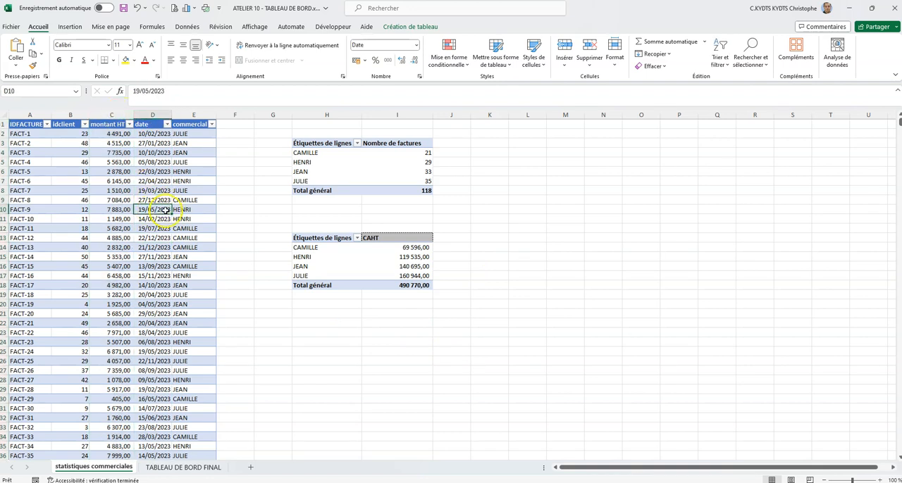
click(70, 26)
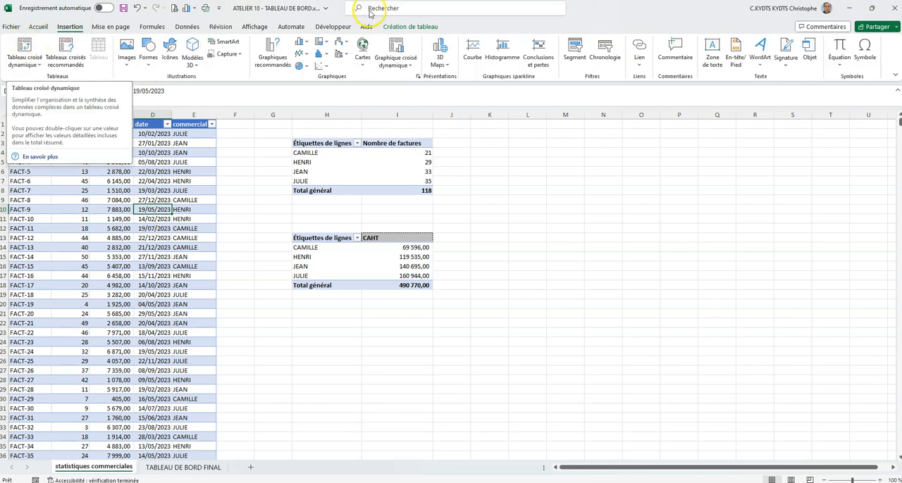
click(396, 26)
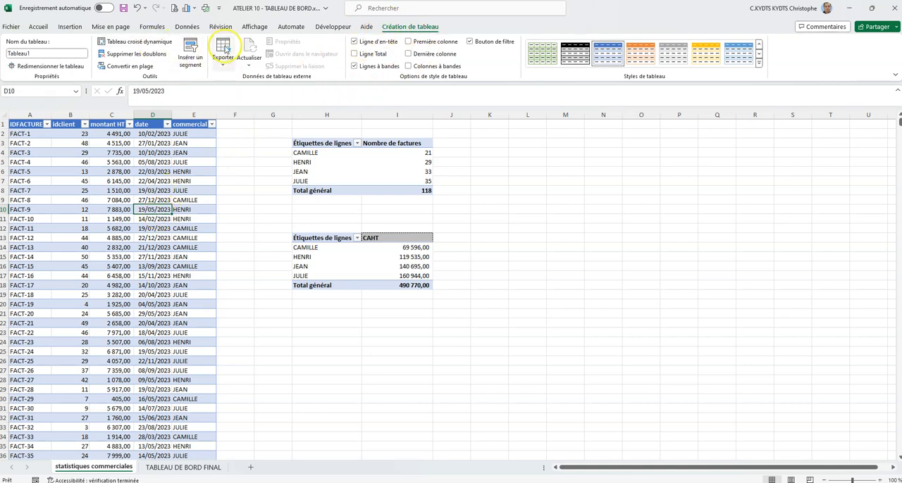
click(127, 44)
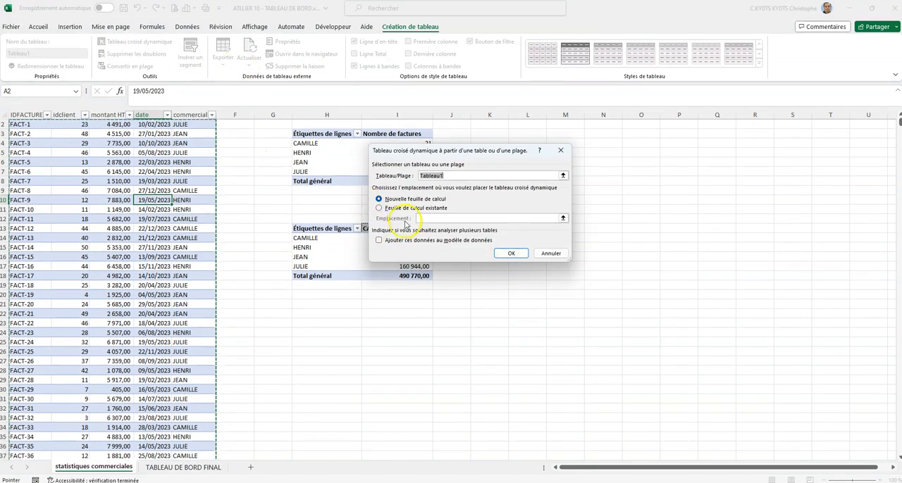
click(380, 208)
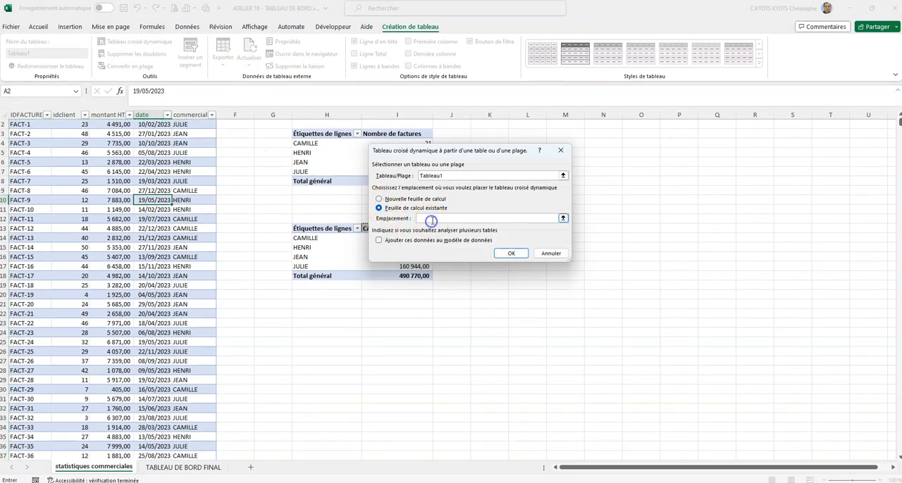
click(320, 341)
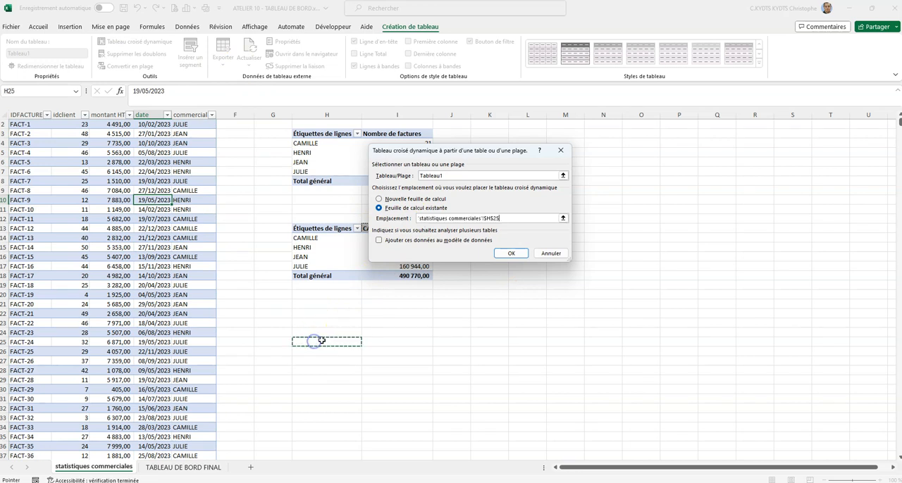
click(510, 253)
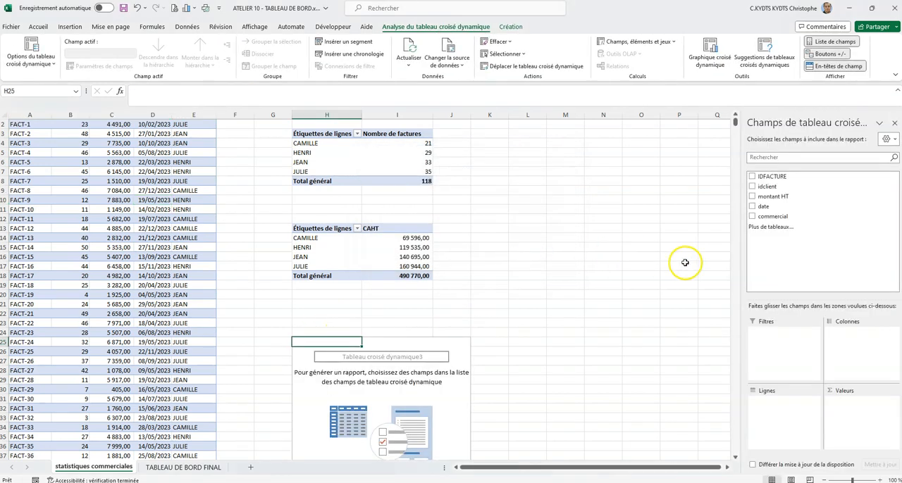
- Set up the pivot table at H25 with date as rows and the sum of montant HT as values
drag(775, 207, 782, 409)
scroll(402, 322, down, 4)
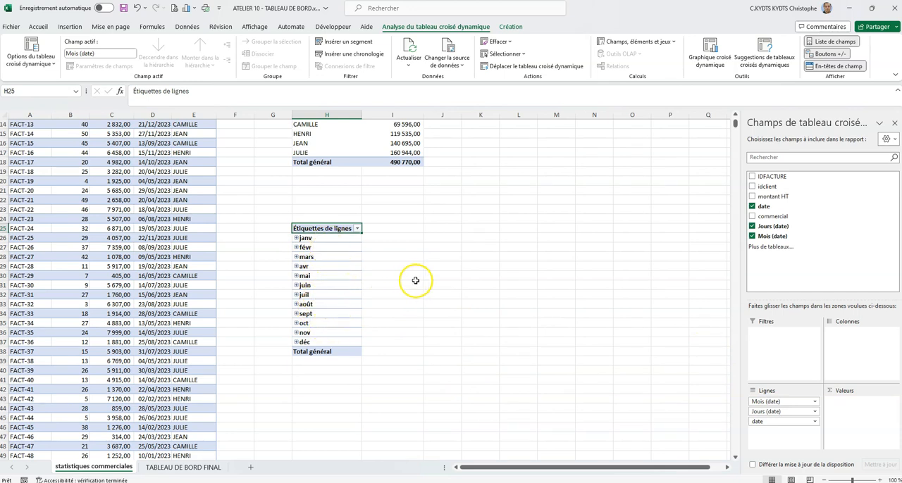
scroll(415, 281, up, 4)
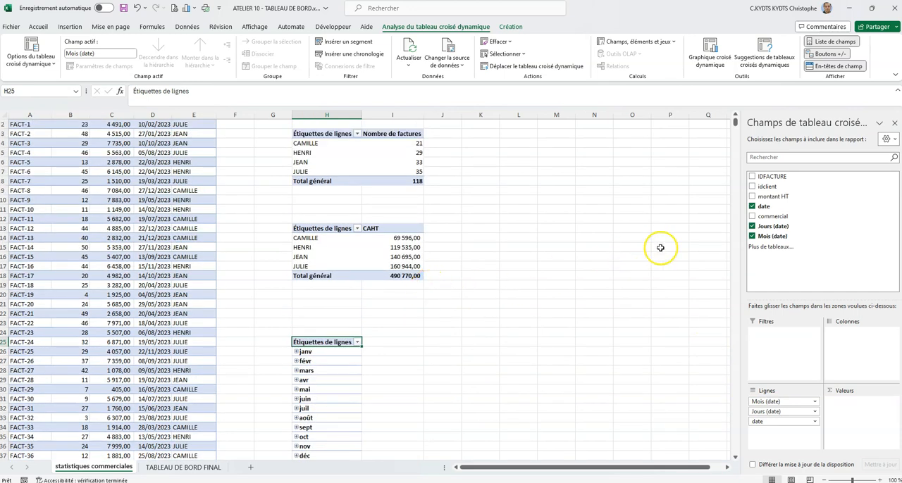
drag(763, 196, 844, 406)
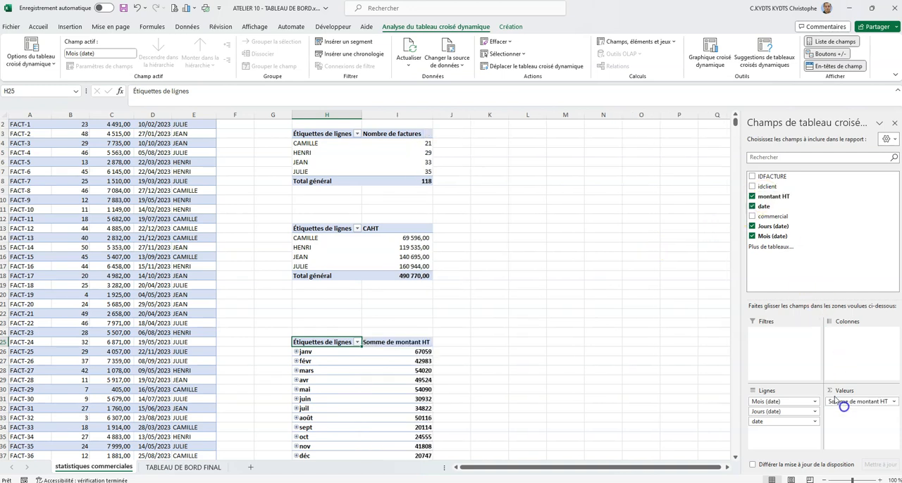
- Rename the third pivot table's value column header in I25 as "CAHT"
click(425, 343)
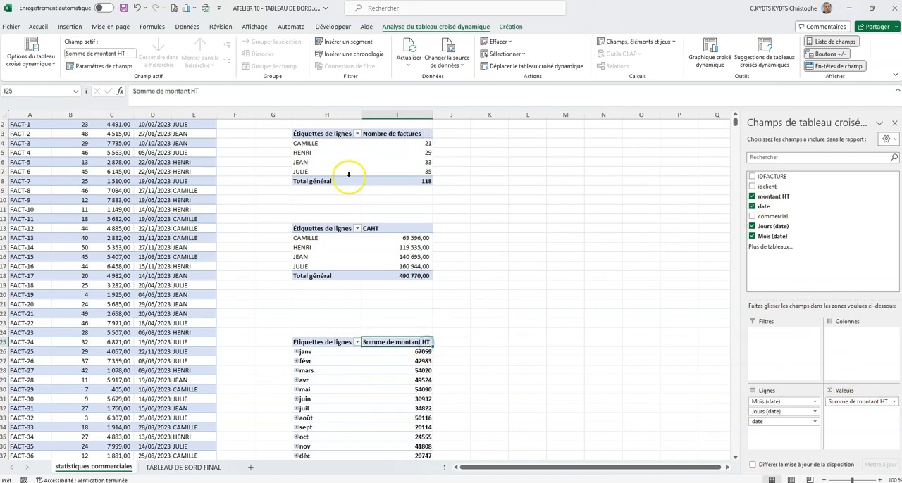
triple_click(180, 91)
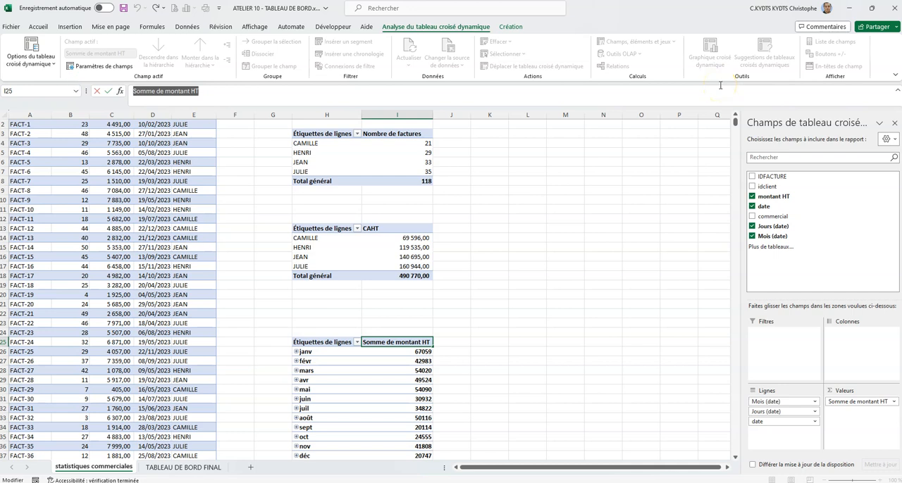
text(ca)
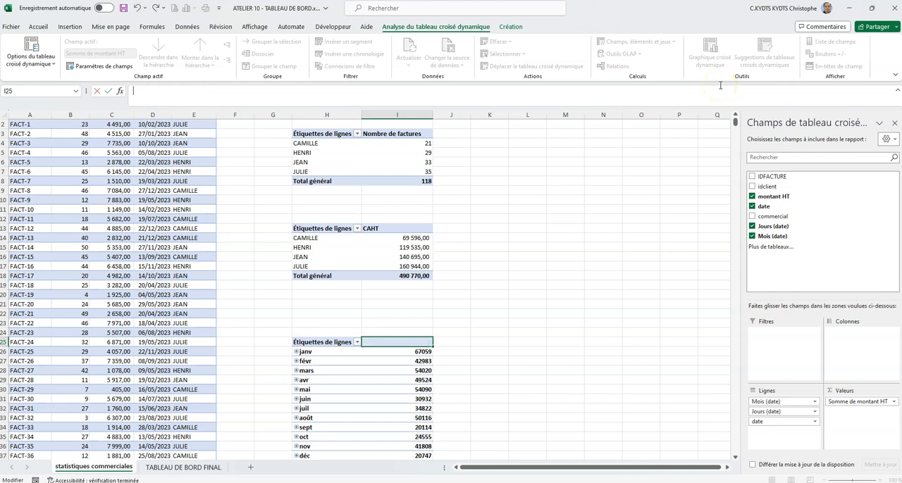
key(Return)
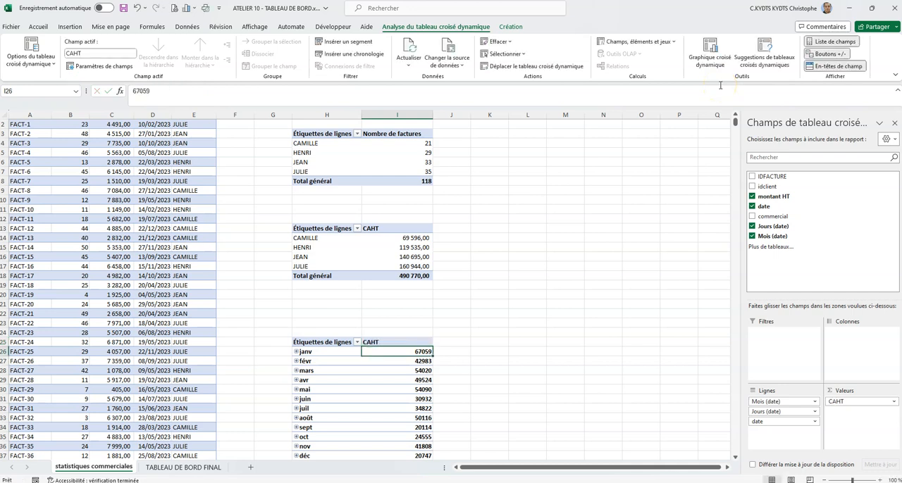
- Apply the thousands separator style to the monthly CAHT amounts and their total in I26:I38
scroll(666, 380, down, 2)
drag(399, 296, 393, 408)
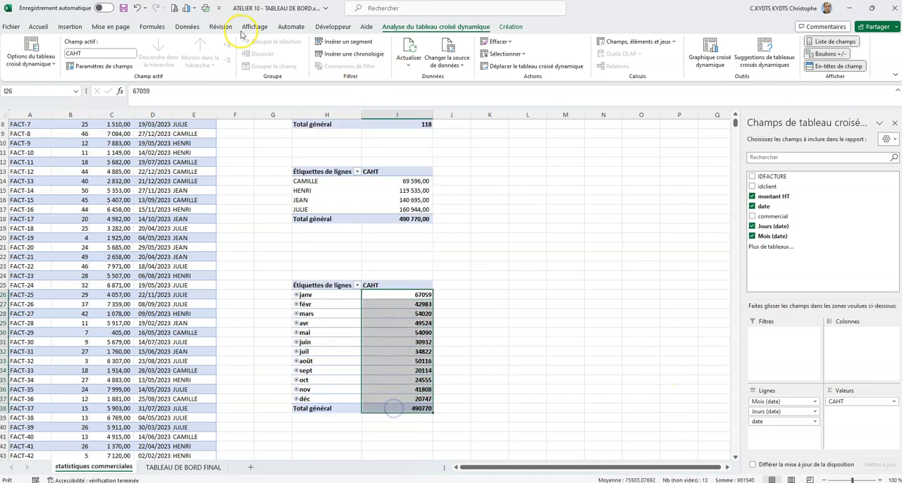
click(39, 27)
click(386, 62)
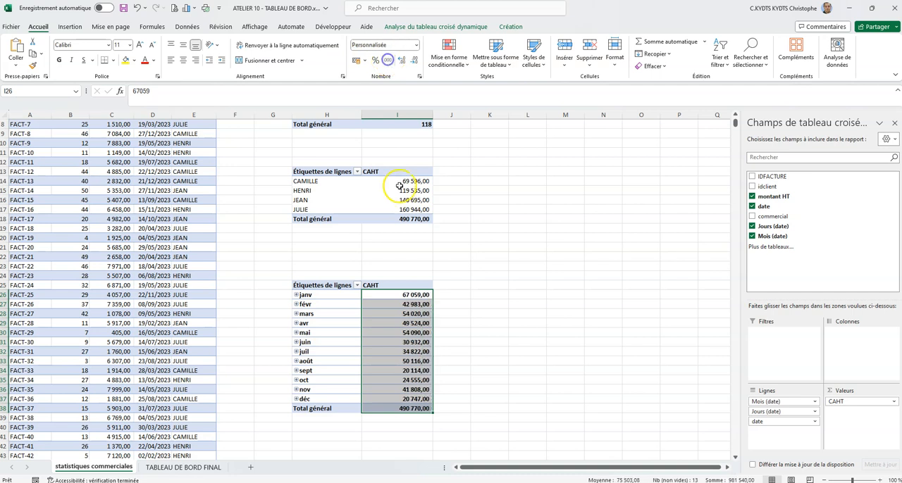
- Group the third pivot table's dates by Trimestres only, without Jours and Mois
drag(316, 295, 322, 399)
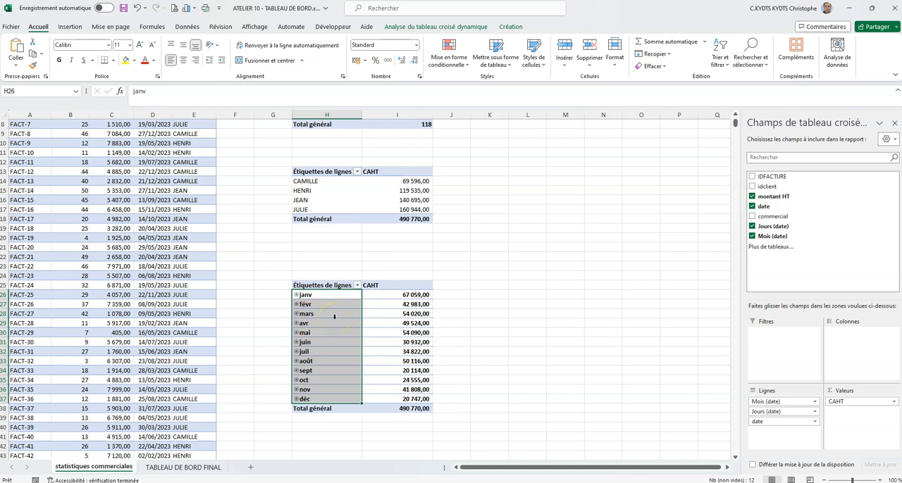
right_click(334, 319)
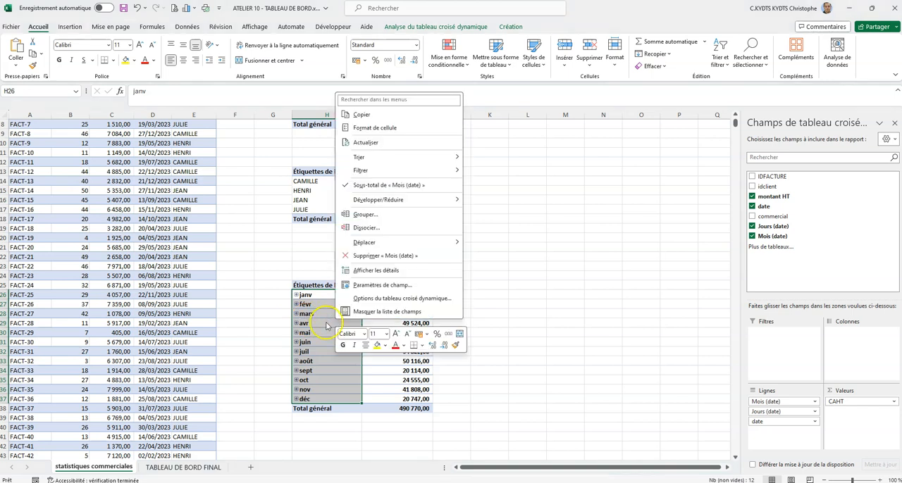
click(392, 219)
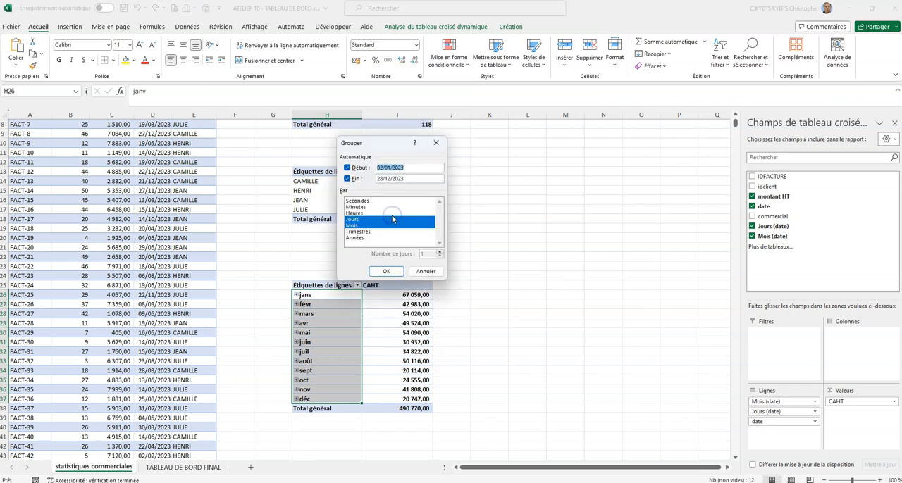
click(361, 232)
click(355, 219)
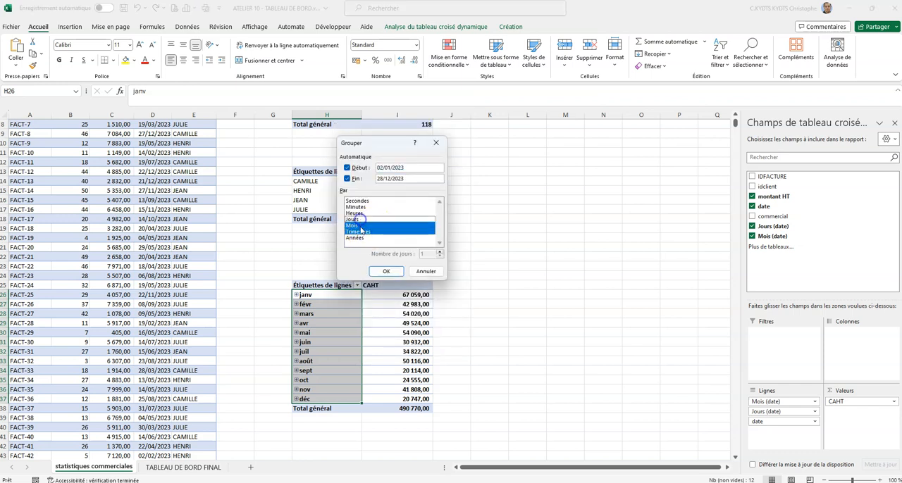
click(354, 225)
click(386, 272)
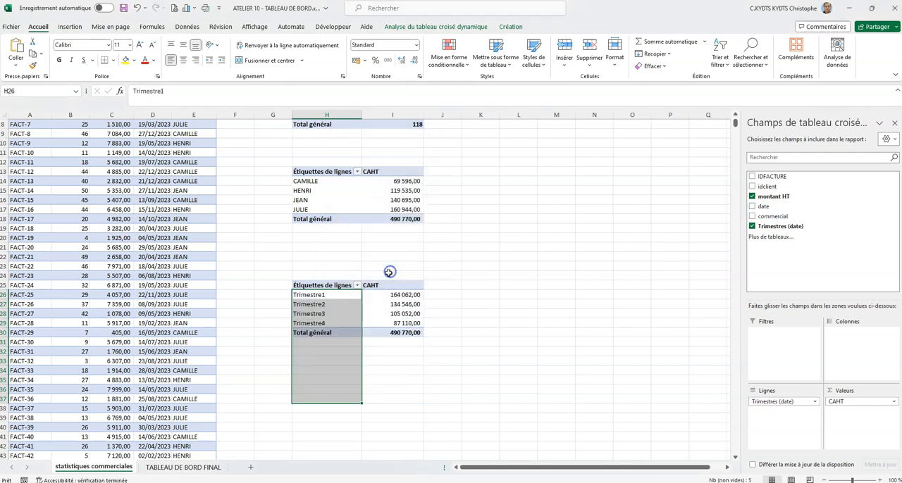
click(478, 312)
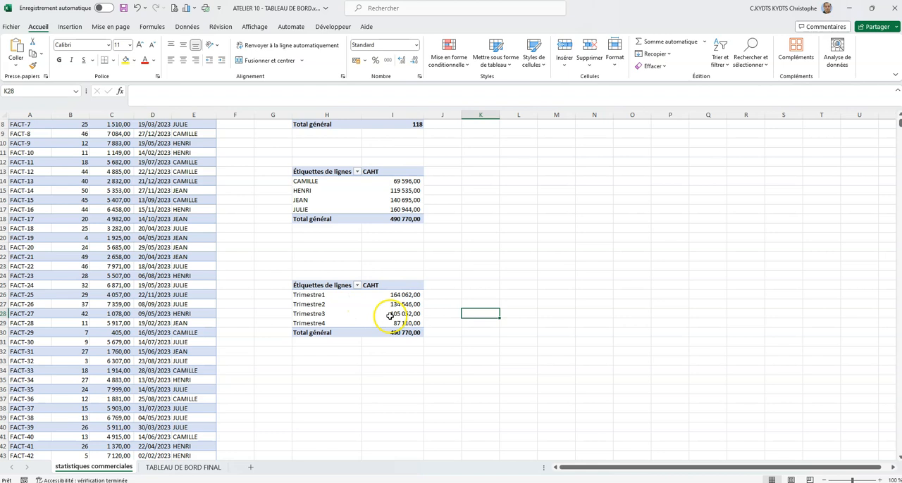
- Insert a fourth pivot table from Tableau1 at H37 of the existing sheet
mouse_move(390, 316)
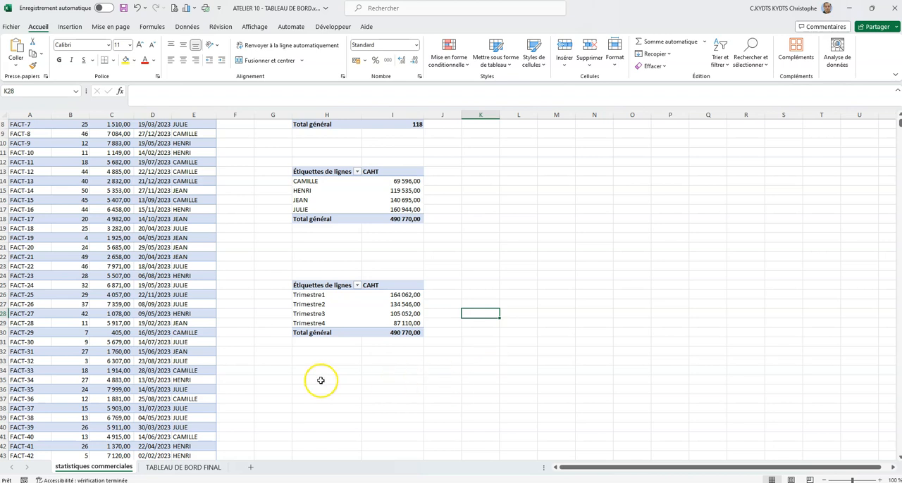
click(152, 314)
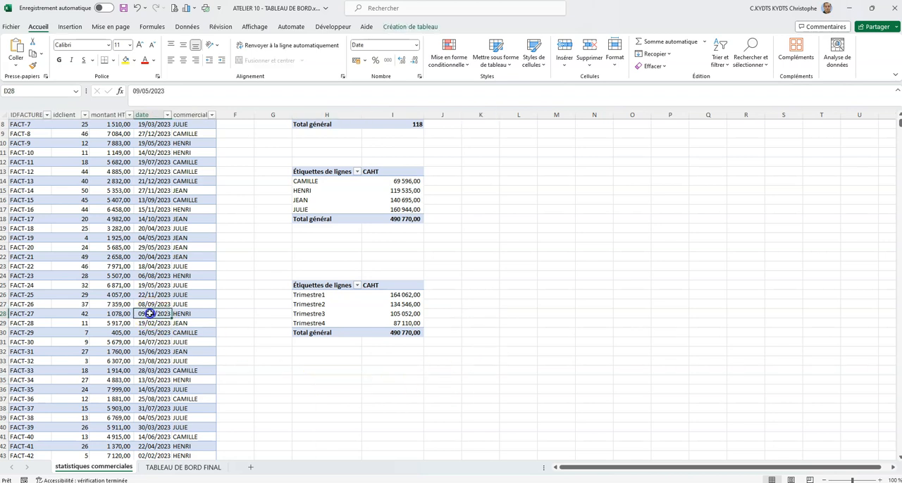
click(401, 27)
click(148, 43)
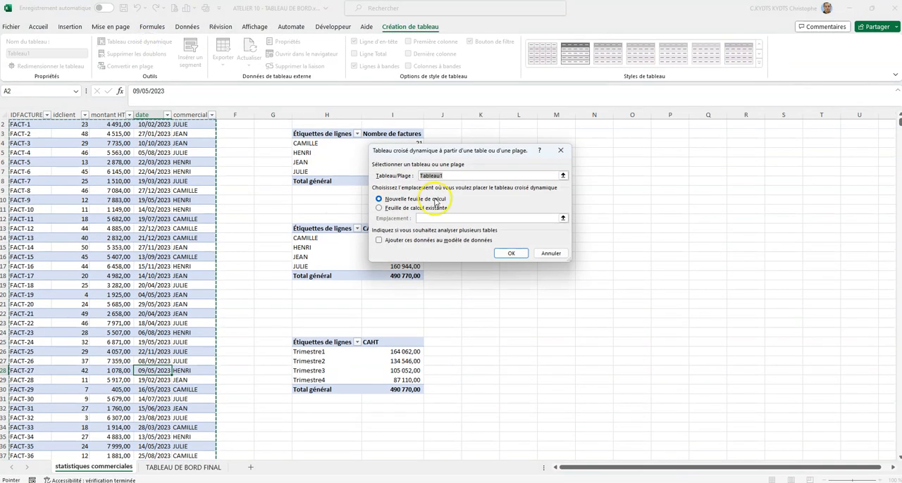
click(419, 208)
click(303, 454)
click(514, 255)
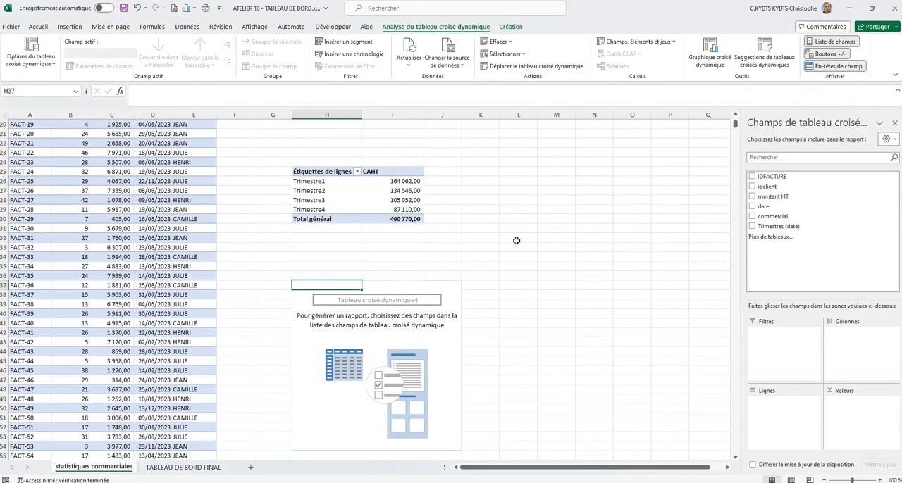
- Set up the pivot table at H37 with the sum of montant HT as values, commercial as columns and Trimestres (date) as rows
drag(768, 197, 856, 401)
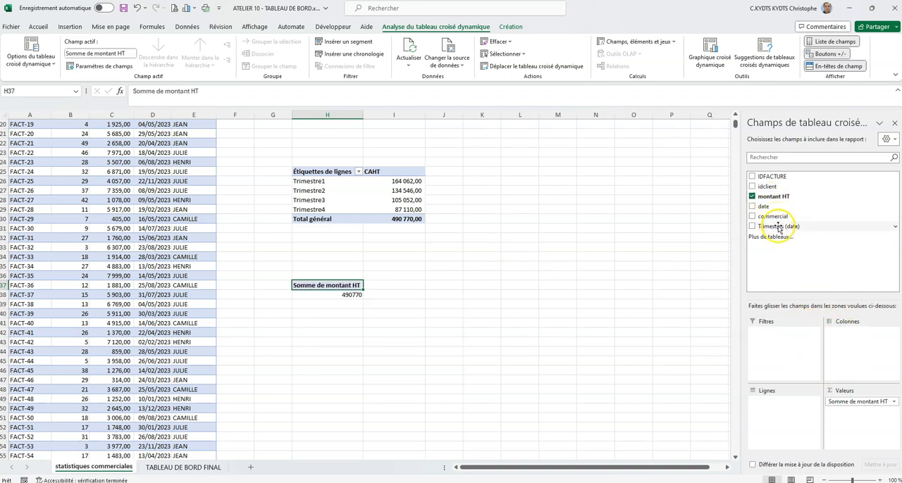
drag(777, 217, 856, 342)
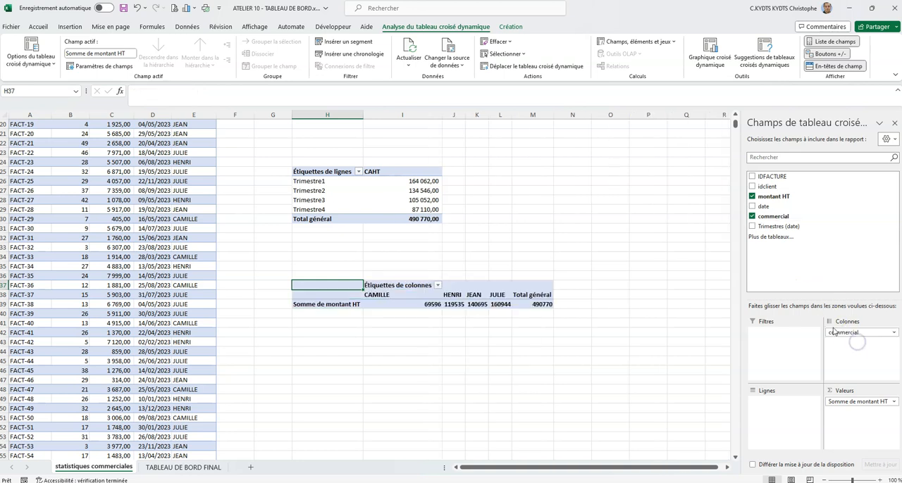
drag(782, 227, 784, 407)
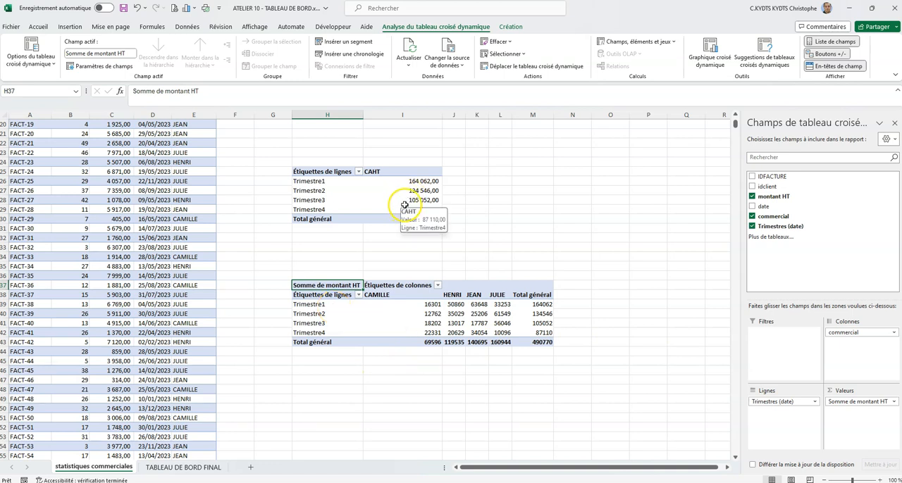
- Apply the thousands separator style to the amounts and totals in I39:M43 of the fourth pivot table
drag(388, 307, 541, 342)
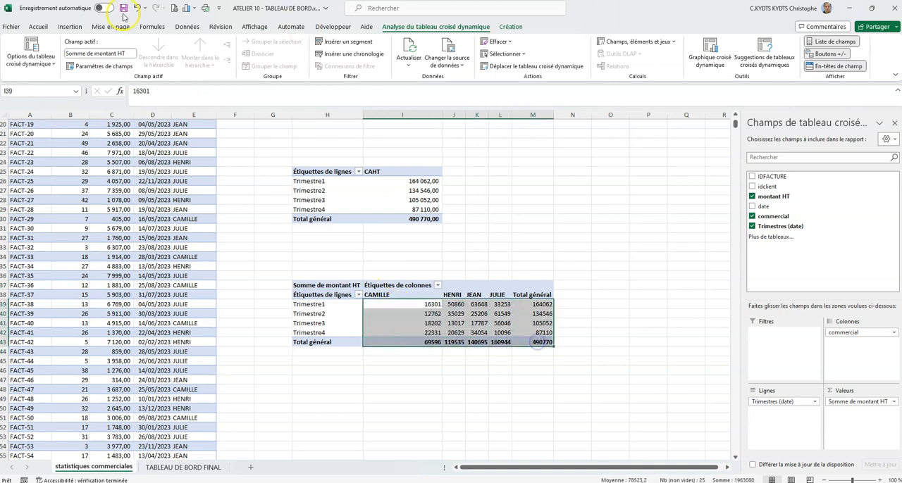
click(44, 26)
click(377, 60)
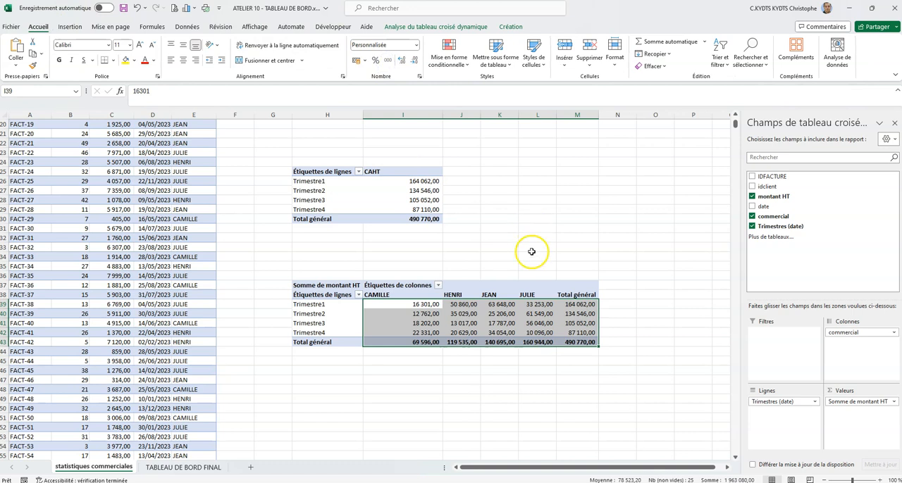
click(546, 369)
- Enter the average invoice amount in L1 as =SOUS.TOTAL(1;C:C) and apply the thousands separator style to it
scroll(557, 363, up, 6)
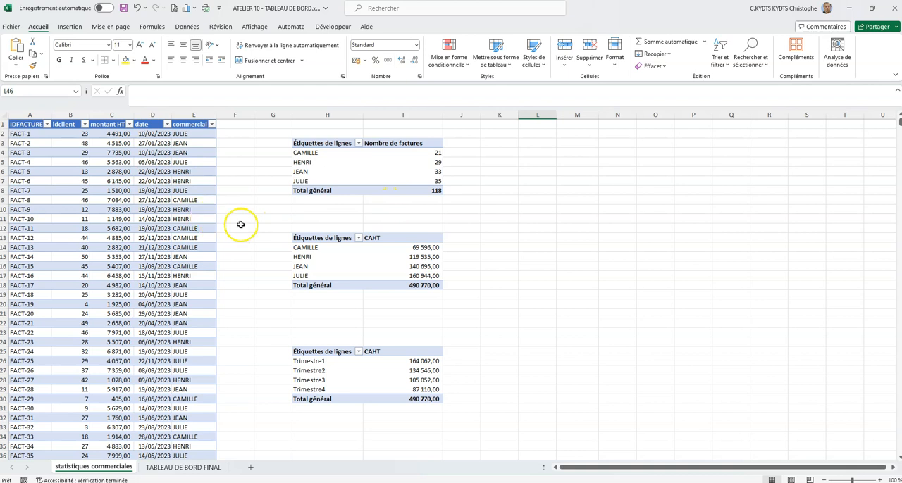
click(536, 125)
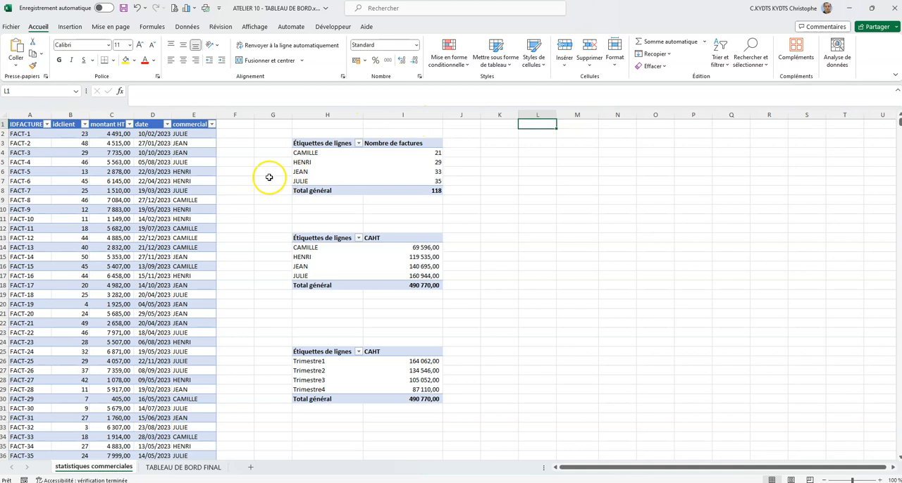
click(107, 113)
text(=sous.total()
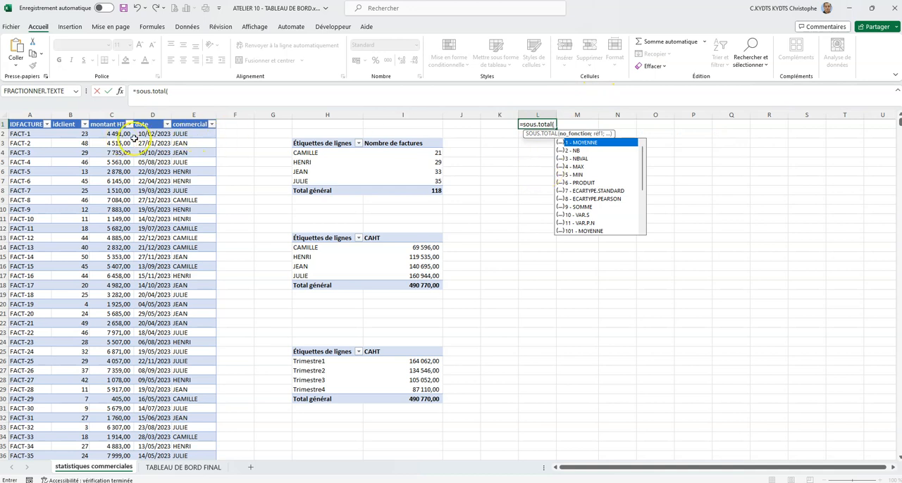
double_click(579, 142)
click(565, 122)
text(;)
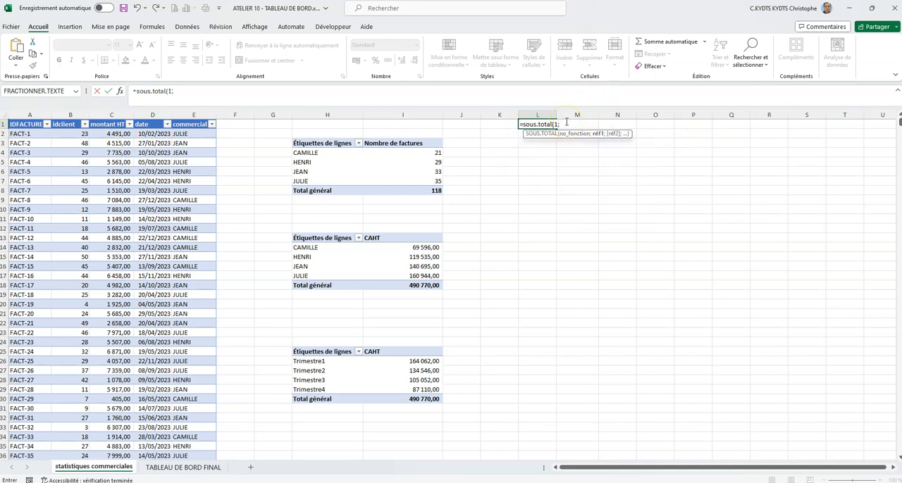
click(110, 116)
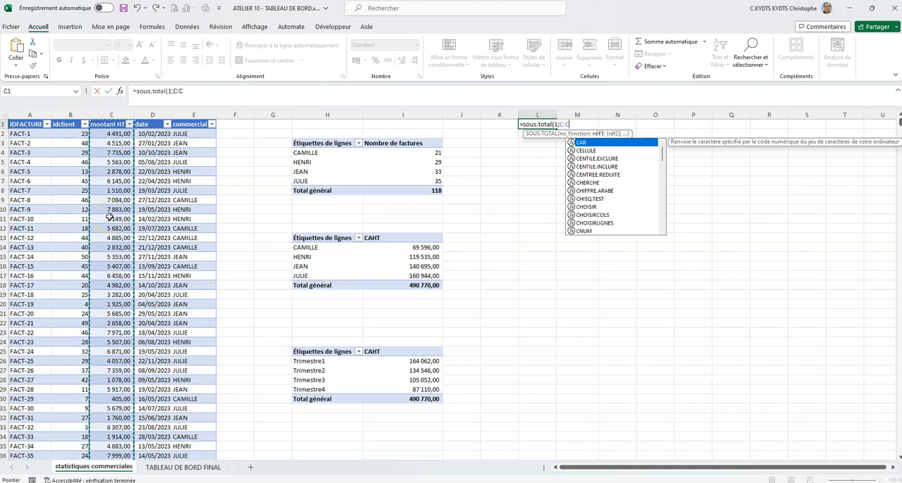
click(207, 89)
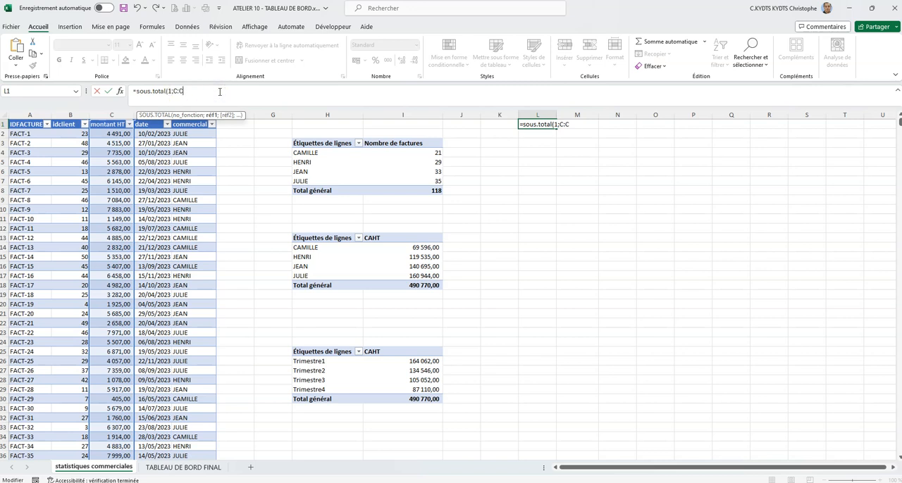
text())
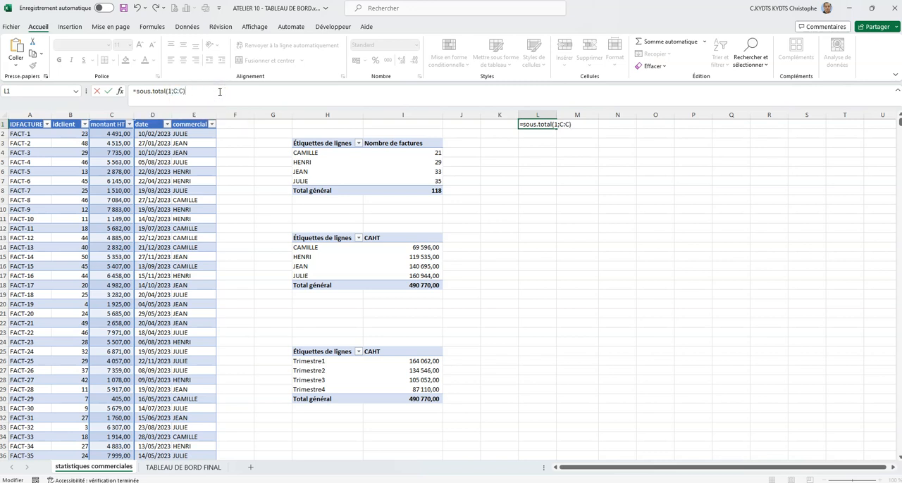
key(Return)
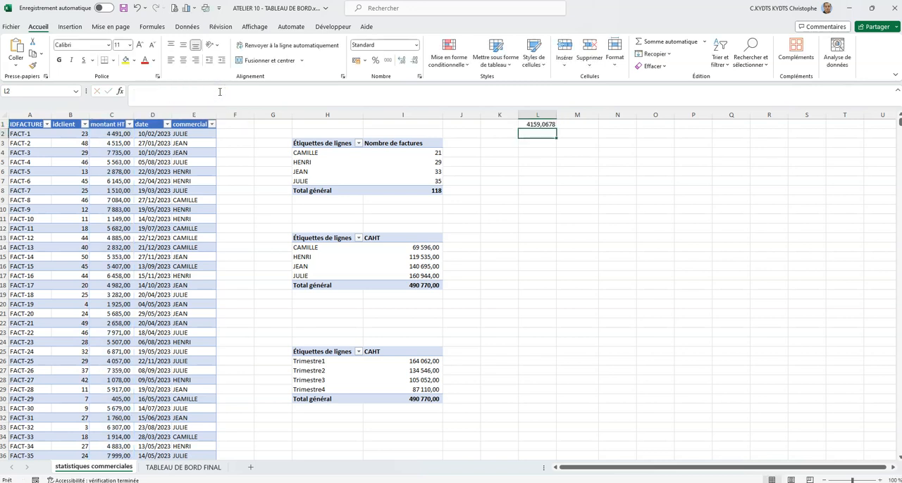
click(537, 124)
click(388, 62)
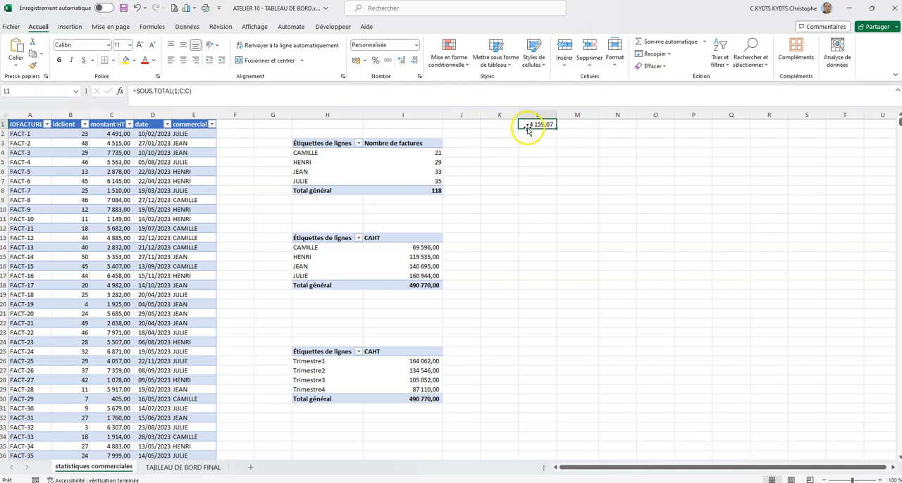
- Test the L1 subtotal by filtering the invoice table's commercial column to the first listed salesperson, and clear that filter
click(211, 124)
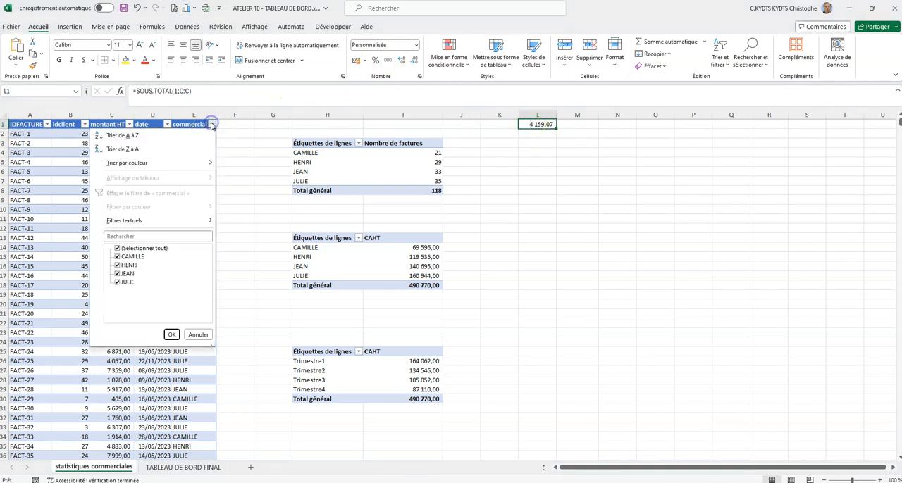
click(211, 125)
click(212, 125)
click(117, 248)
click(117, 256)
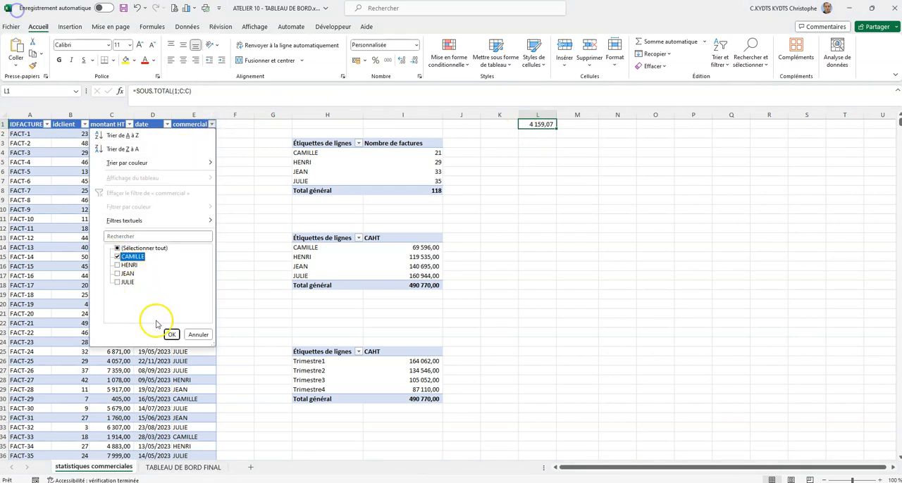
click(171, 334)
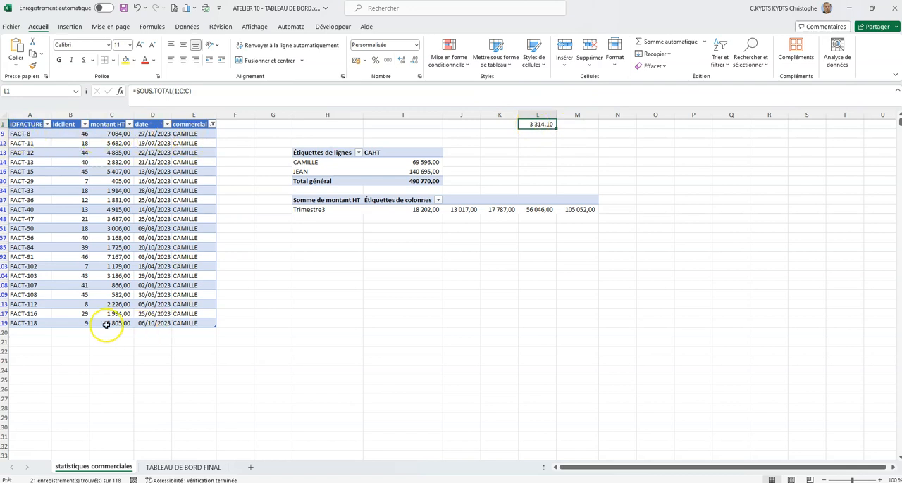
click(211, 124)
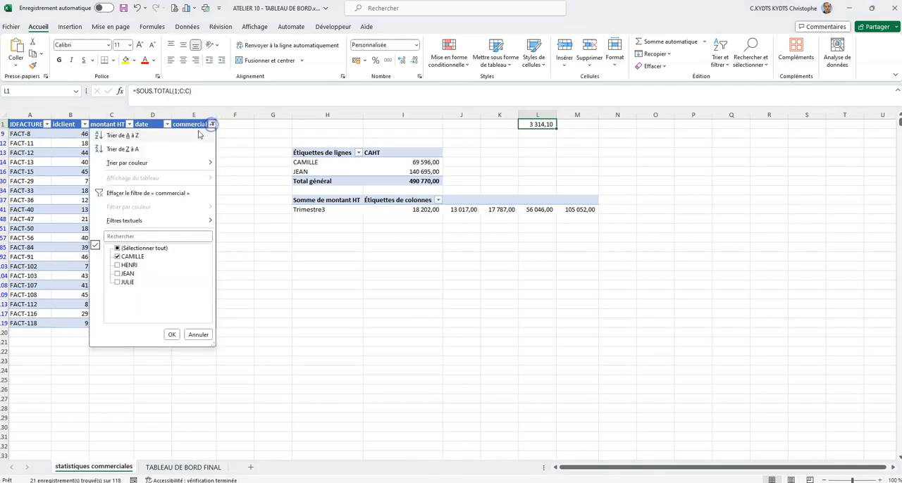
click(153, 196)
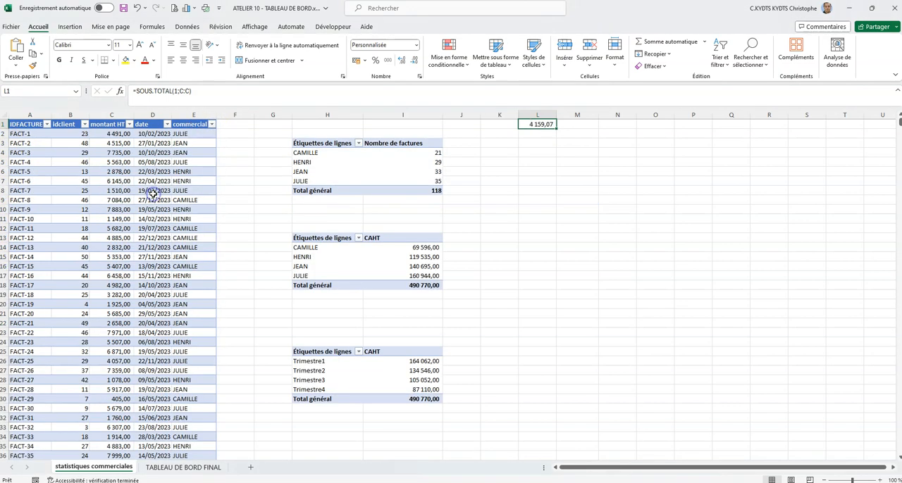
- Label the average in K1 as "Panier moyen"
click(506, 125)
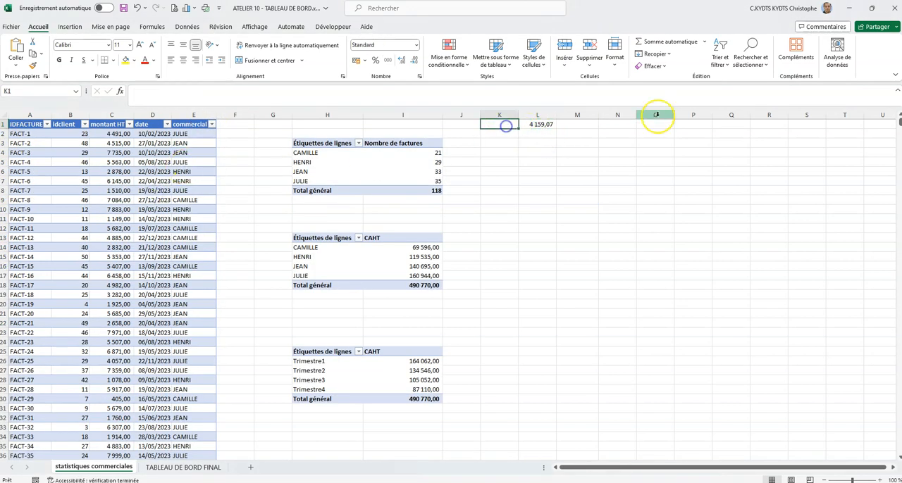
text(P)
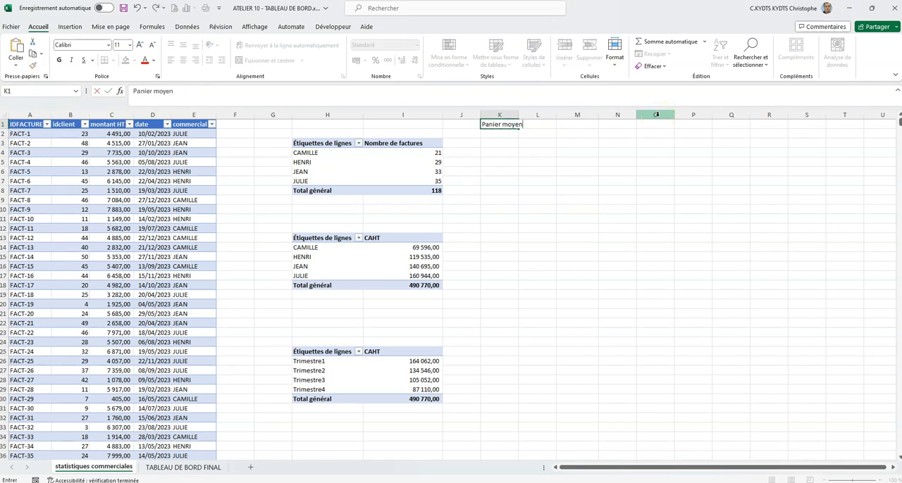
text(anier moyen)
key(Return)
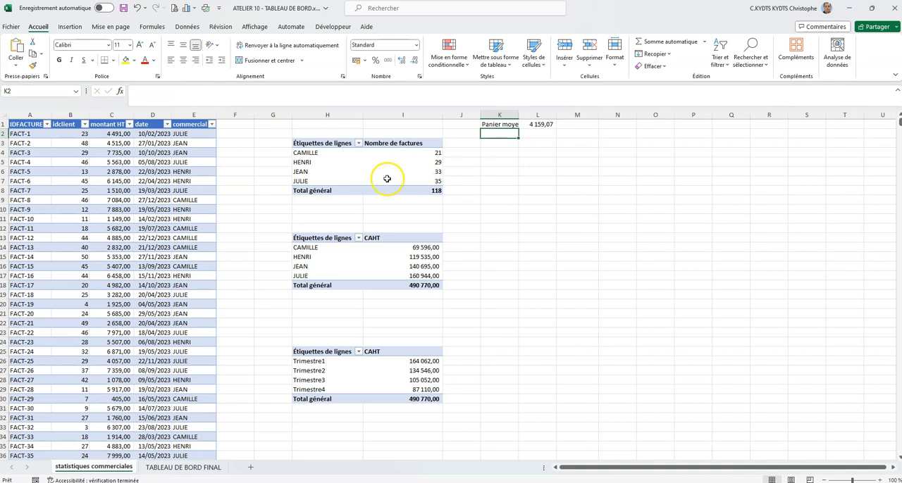
- Review the four pivot tables and their salesperson and quarter breakdowns as a basis for filtering
click(513, 209)
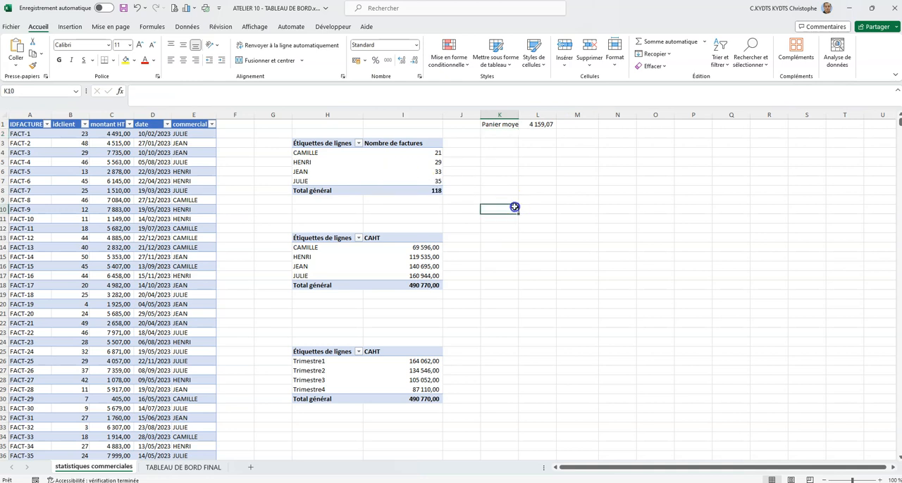
scroll(514, 207, down, 7)
scroll(514, 206, up, 7)
scroll(346, 168, down, 1)
scroll(346, 163, up, 1)
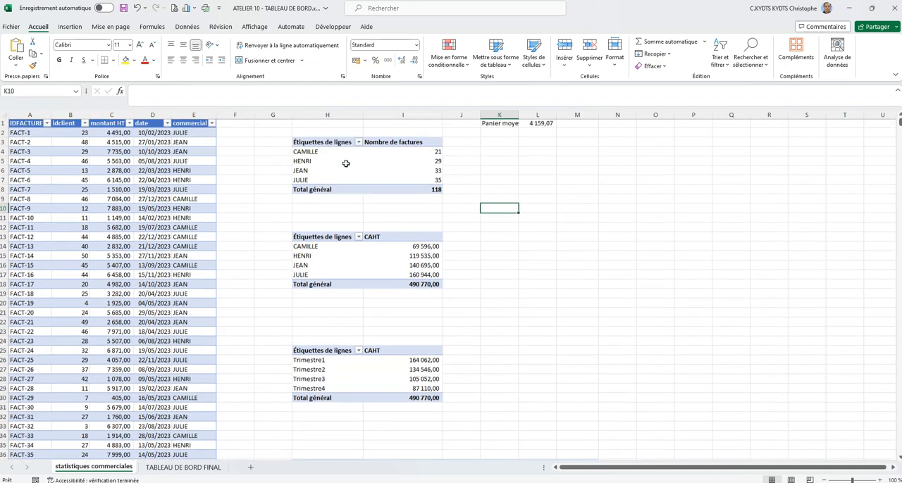
click(339, 167)
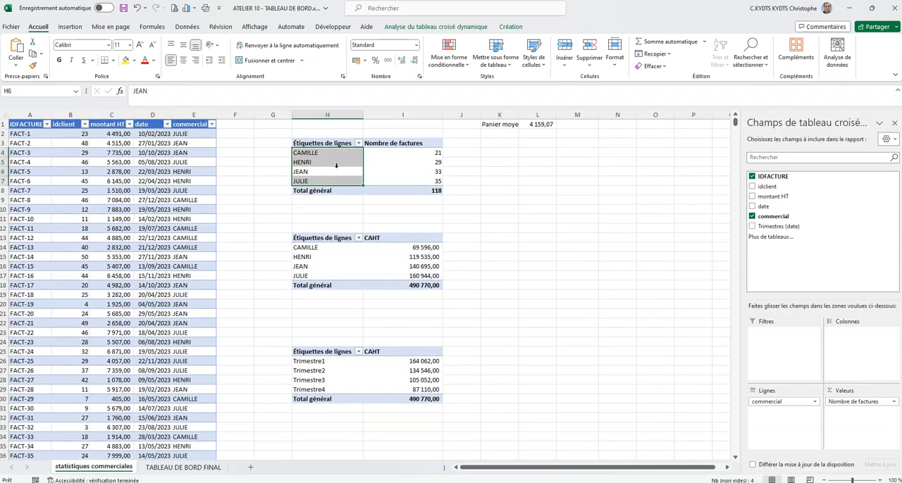
click(327, 371)
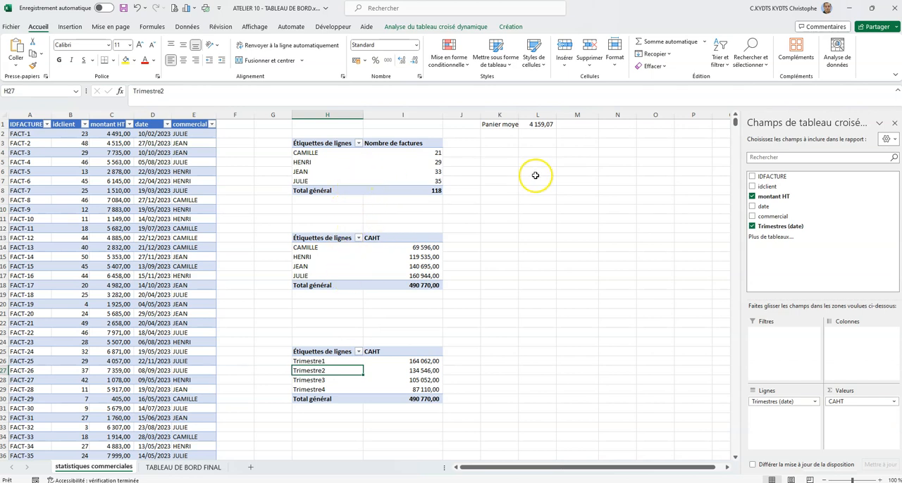
scroll(420, 285, down, 2)
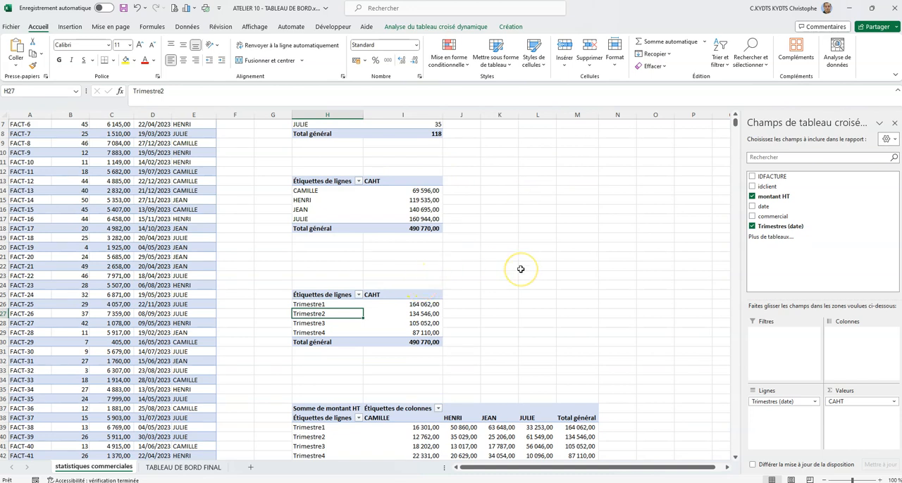
scroll(520, 269, up, 2)
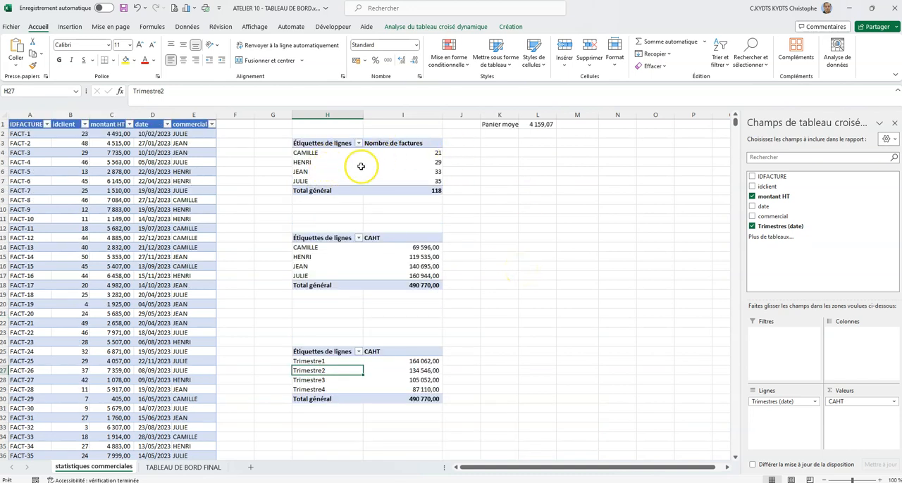
- Insert a slicer on the commercial field from the Nombre de factures pivot table and place it below the Panier moyen cells
click(324, 166)
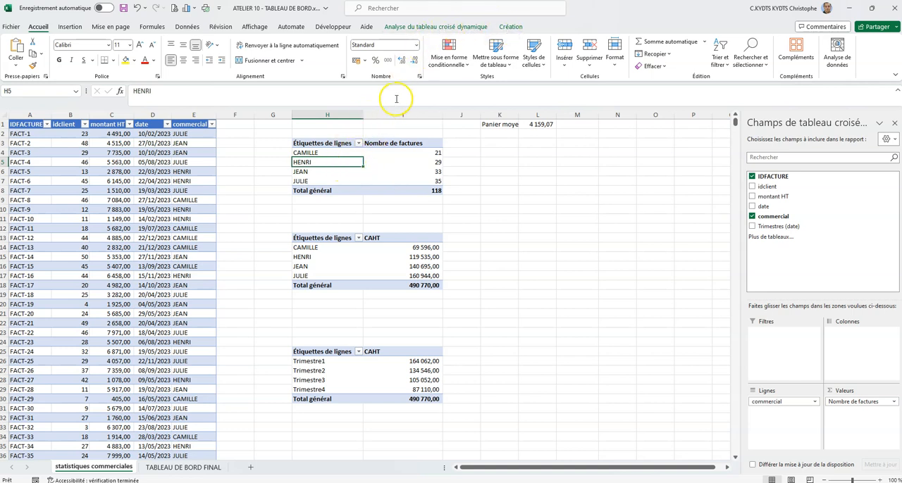
click(474, 29)
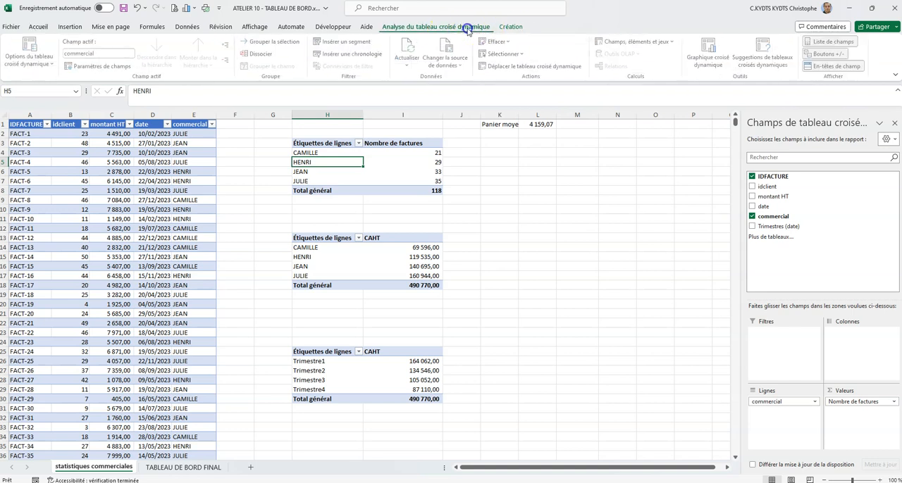
click(511, 28)
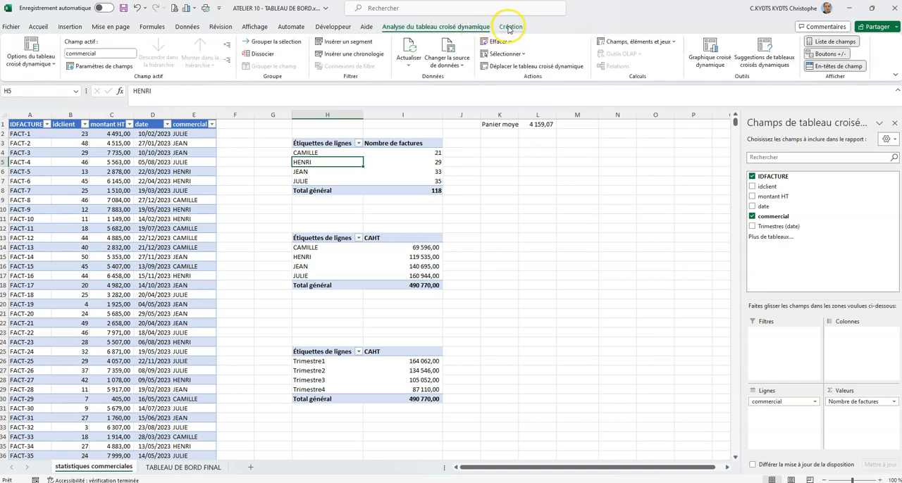
click(417, 26)
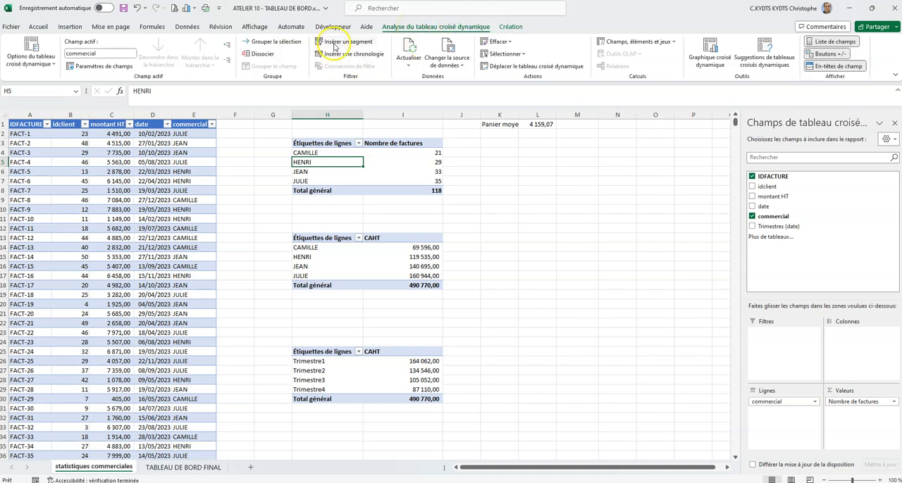
click(334, 46)
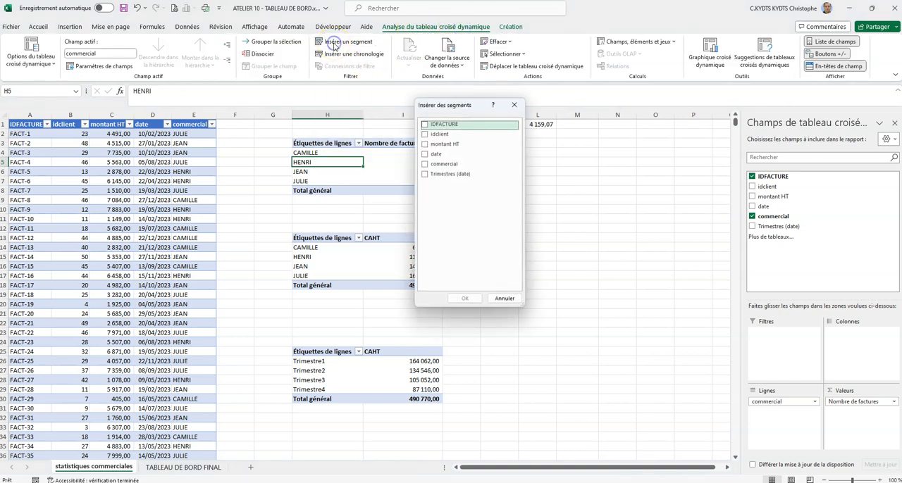
drag(443, 102, 585, 164)
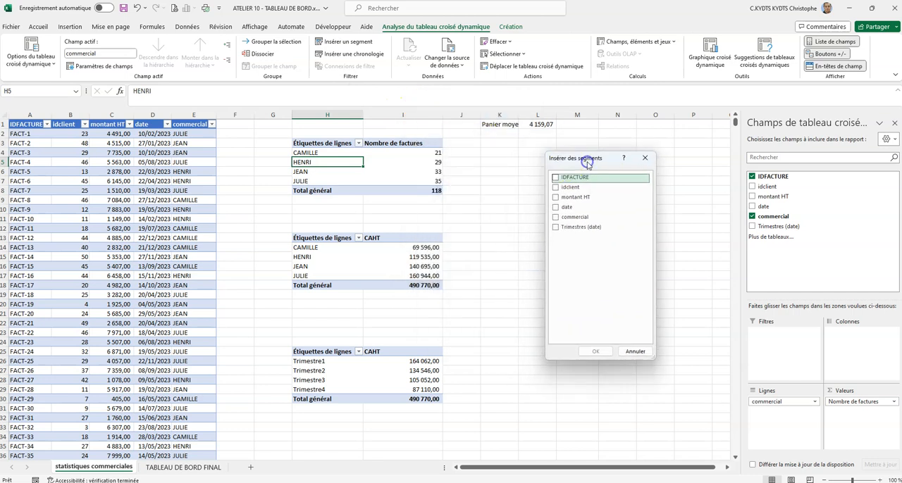
click(556, 217)
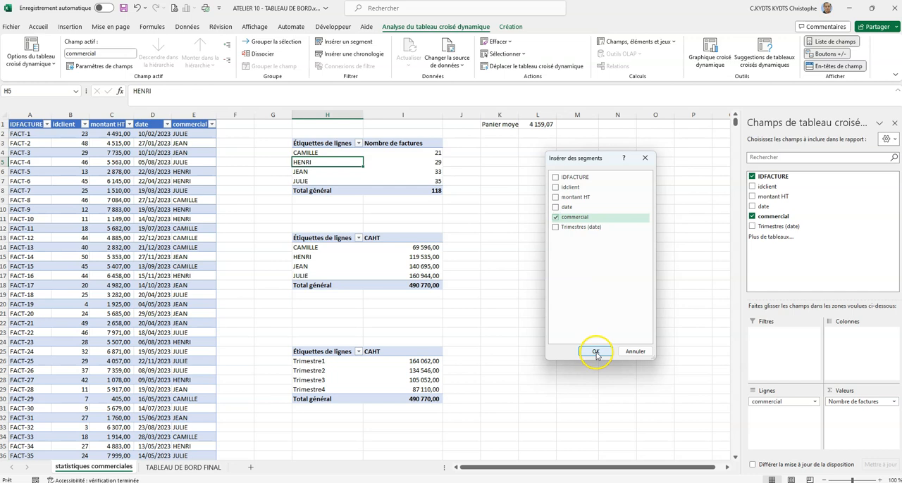
click(594, 352)
drag(379, 238, 532, 161)
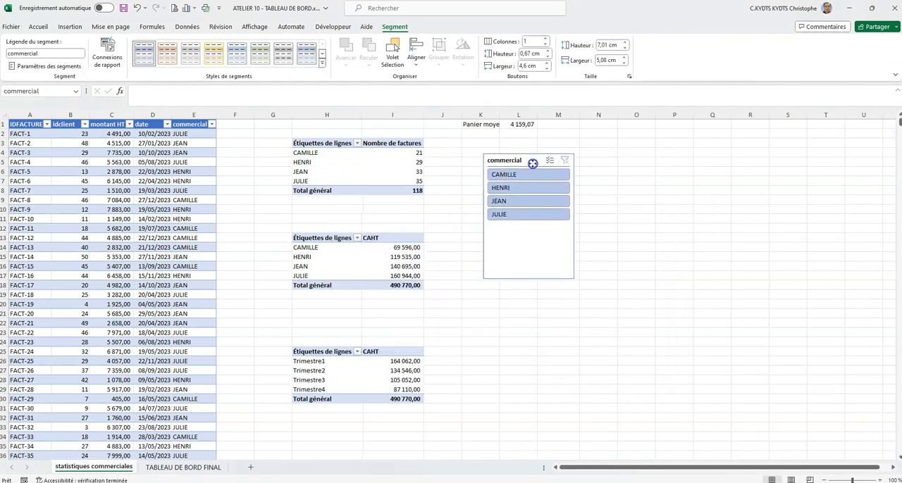
- Lay out the commercial slicer in 4 columns and resize it to about 14.63 cm wide and 1.91 cm high
click(546, 39)
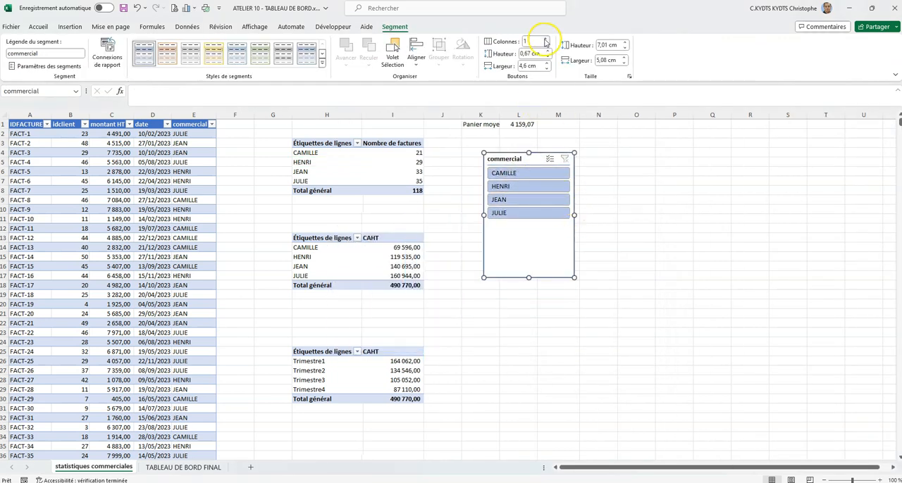
click(546, 39)
click(546, 40)
drag(574, 214, 746, 209)
drag(614, 278, 619, 185)
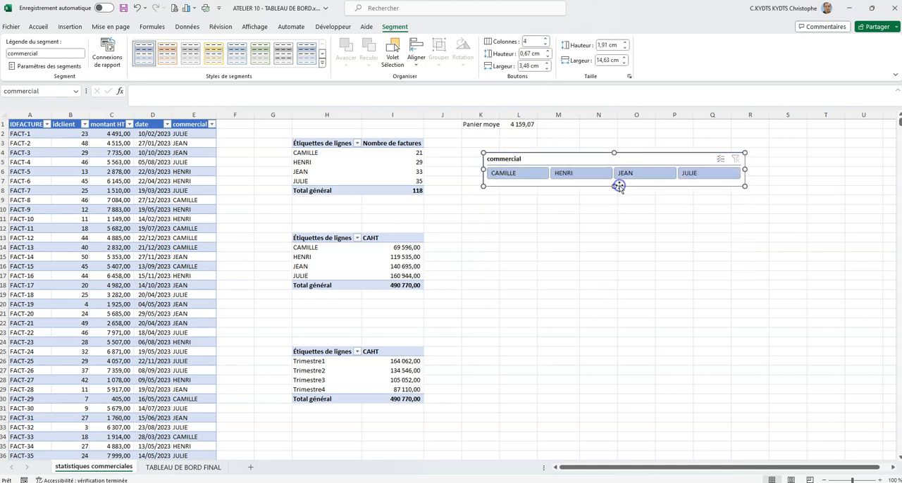
- Filter the Nombre de factures pivot table to the third salesperson using the commercial slicer
click(638, 134)
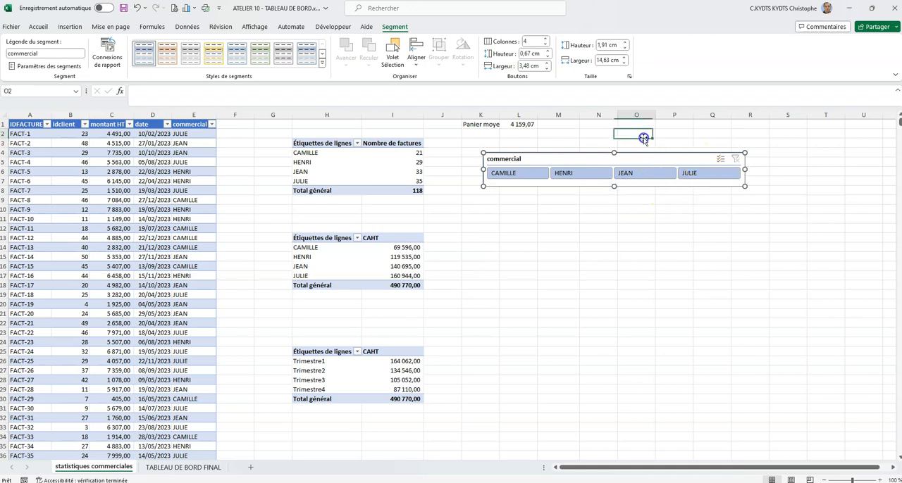
click(638, 174)
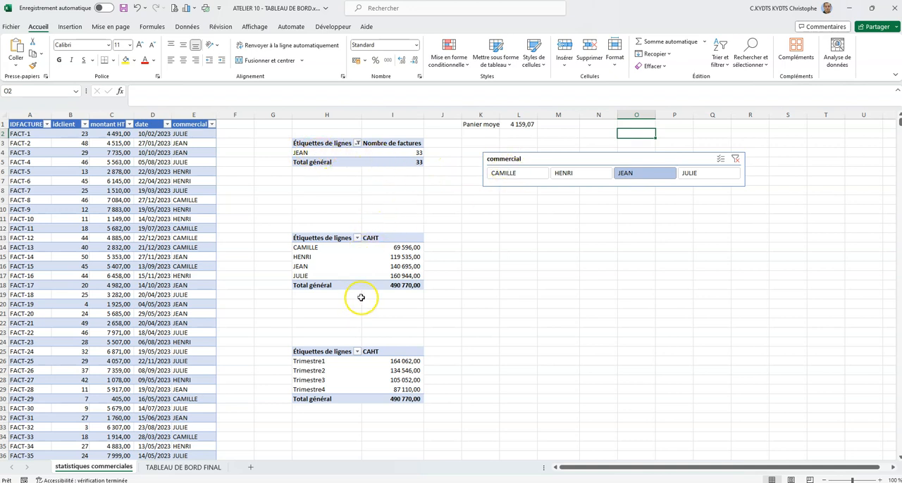
- Clear the commercial slicer's filter and connect the slicer to all four pivot tables, Tableau croisé dynamique1 through 4
click(560, 160)
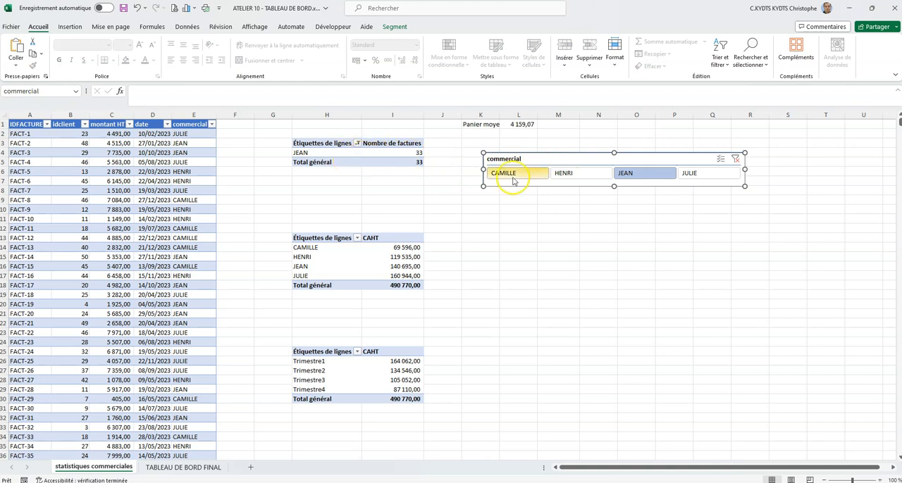
click(734, 160)
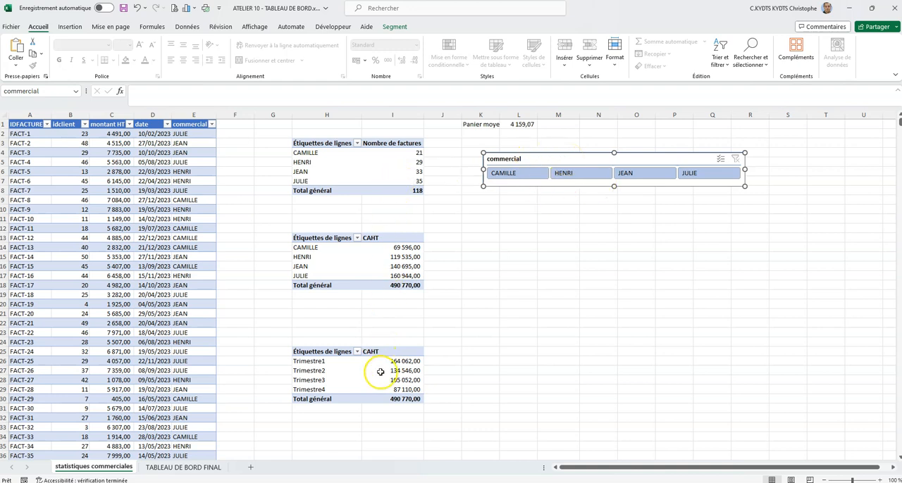
right_click(542, 162)
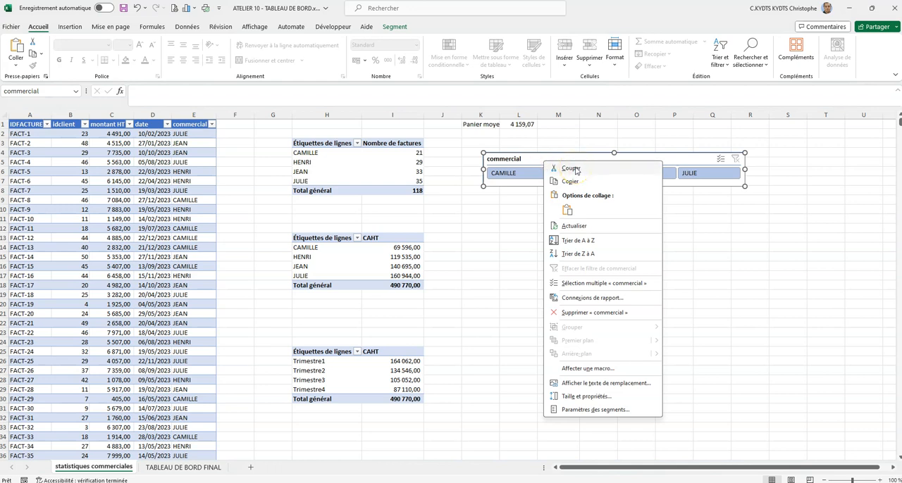
click(624, 298)
drag(618, 273, 664, 210)
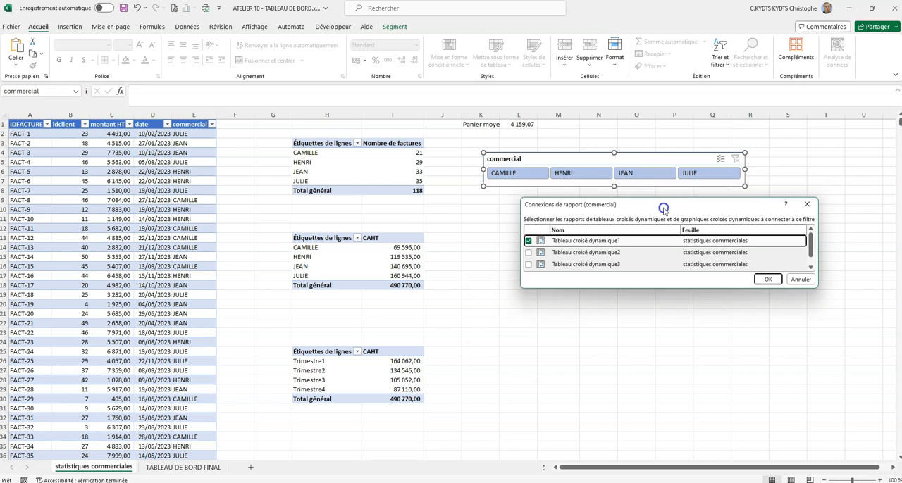
drag(700, 288, 699, 350)
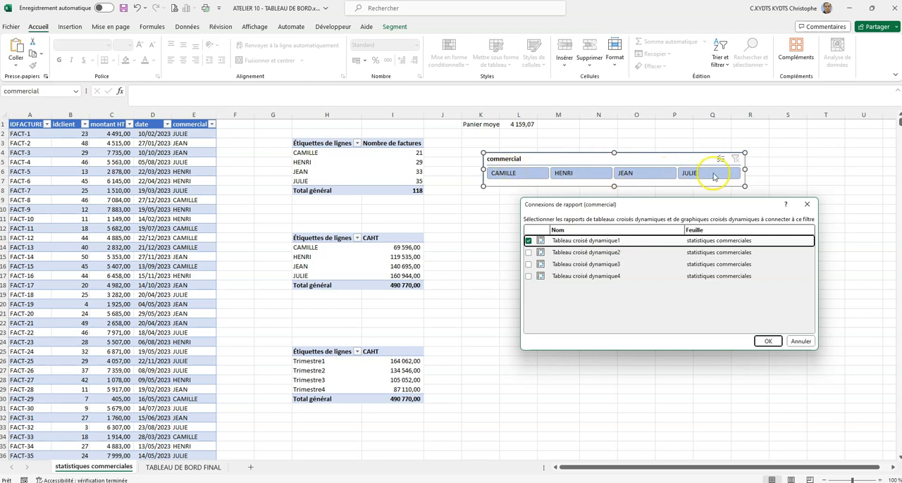
click(528, 252)
click(528, 264)
click(529, 276)
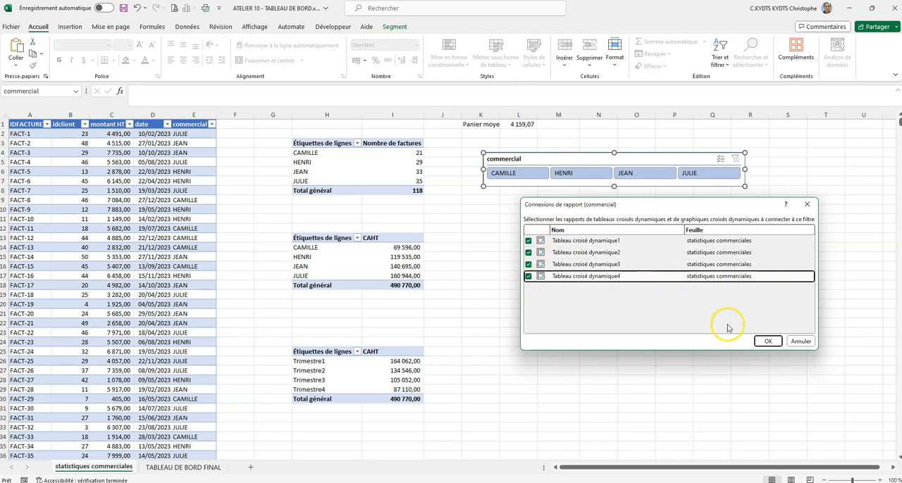
click(768, 341)
click(598, 266)
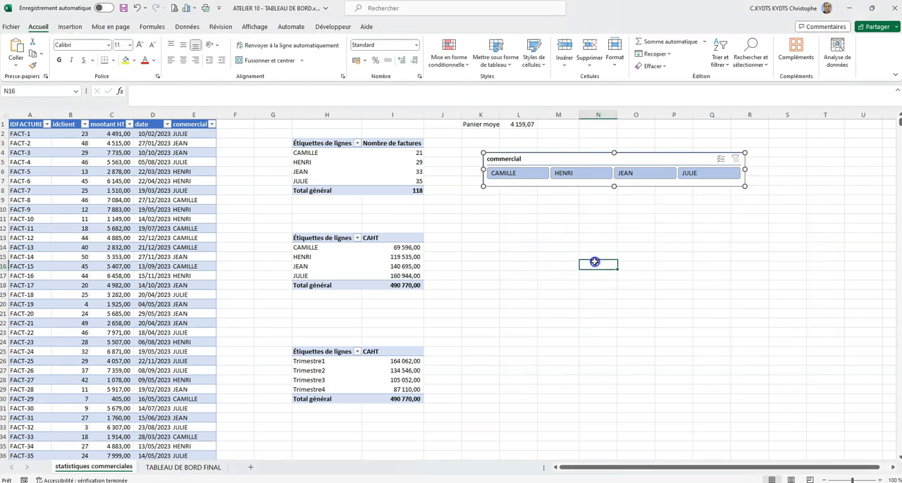
- Filter by the first salesperson with the commercial slicer and check the effect on all four pivot tables
click(502, 176)
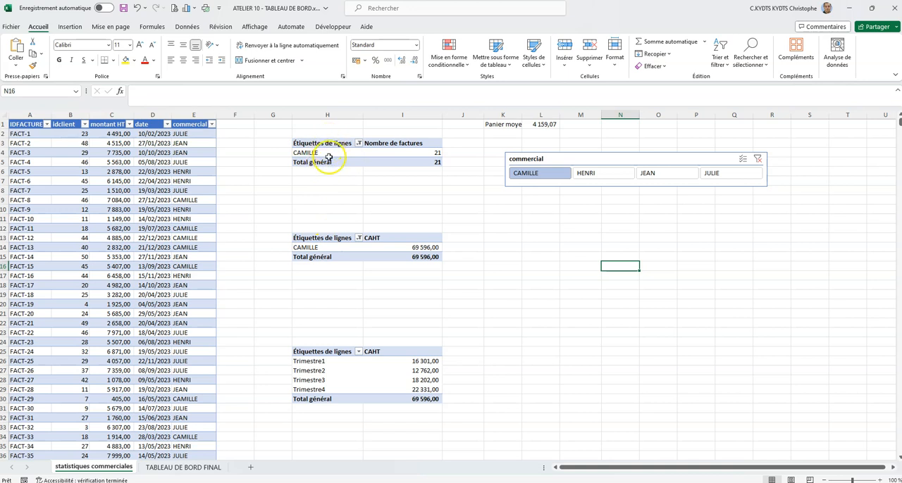
scroll(422, 248, down, 4)
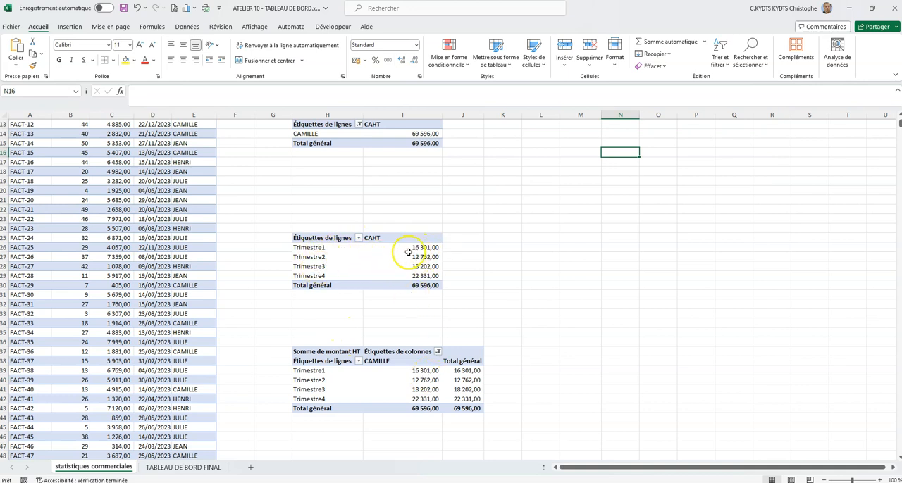
mouse_move(431, 285)
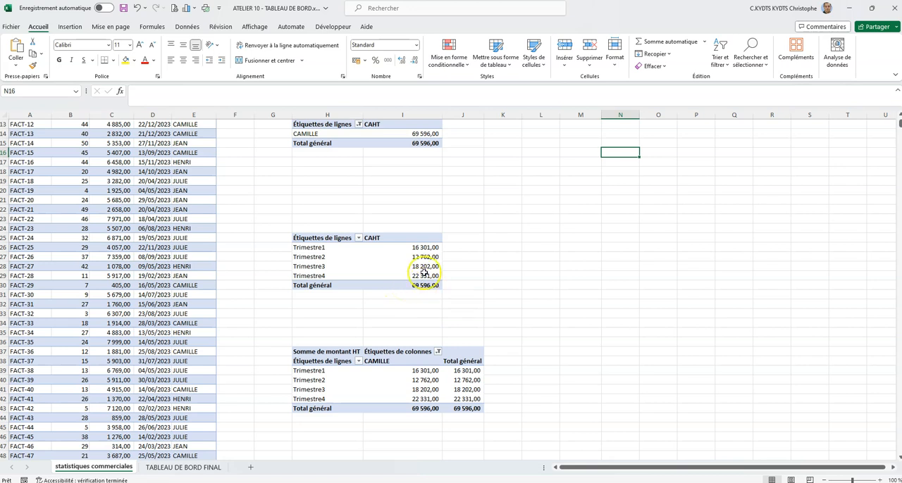
scroll(411, 285, down, 2)
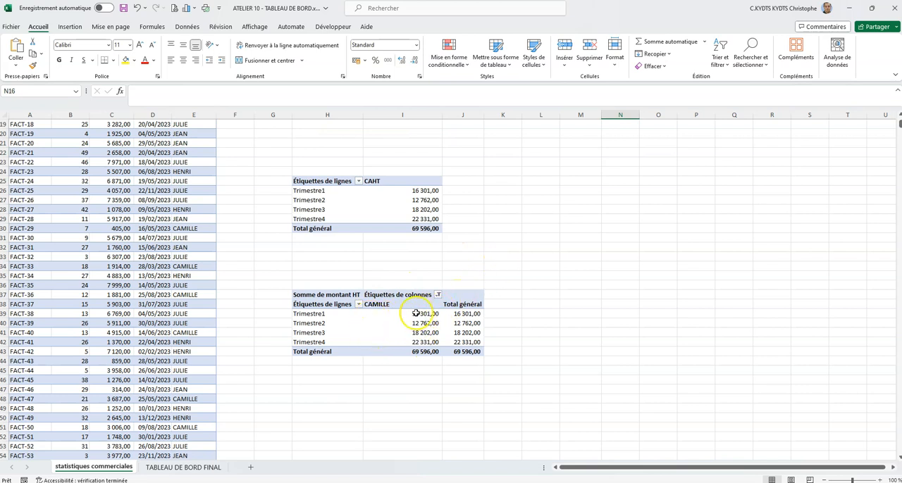
scroll(529, 257, up, 6)
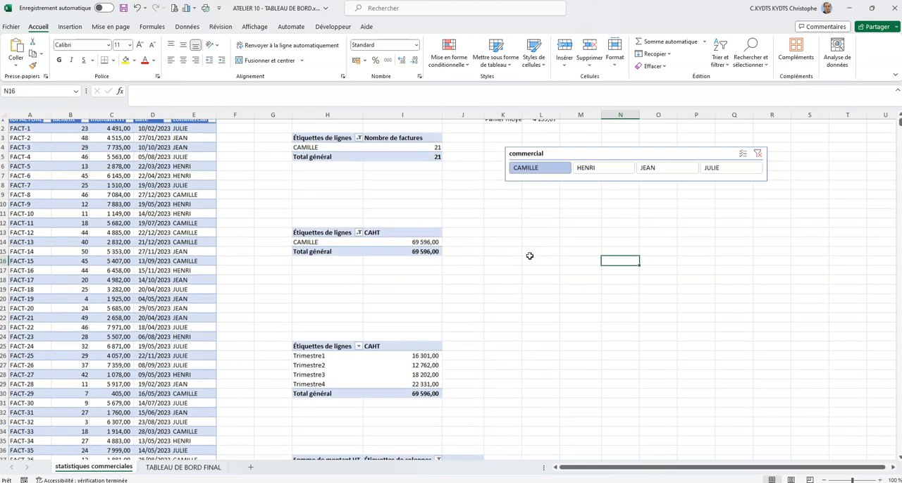
- Test the commercial slicer with the other salespeople, singly and combined, and clear its filter
click(733, 172)
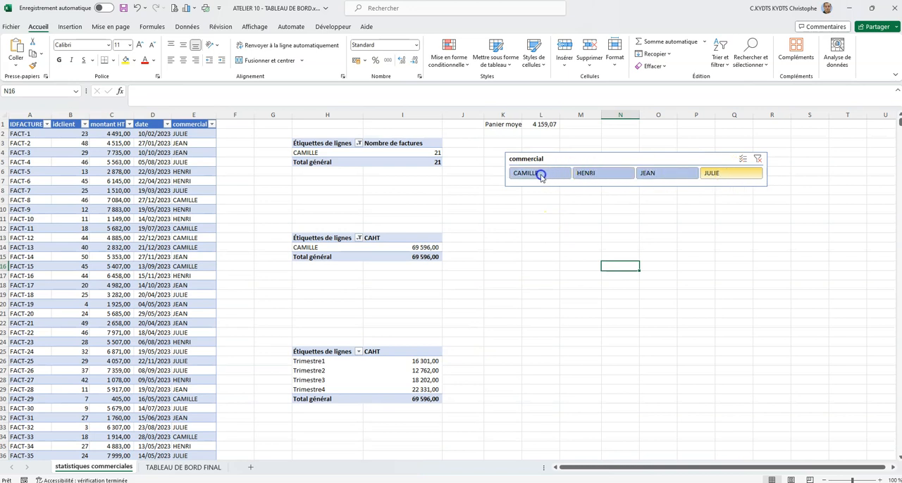
click(719, 175)
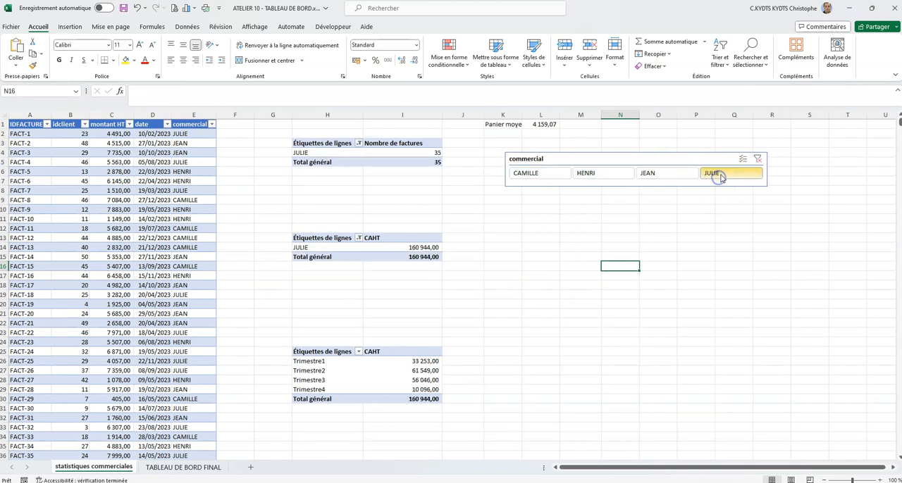
ctrl+click(666, 175)
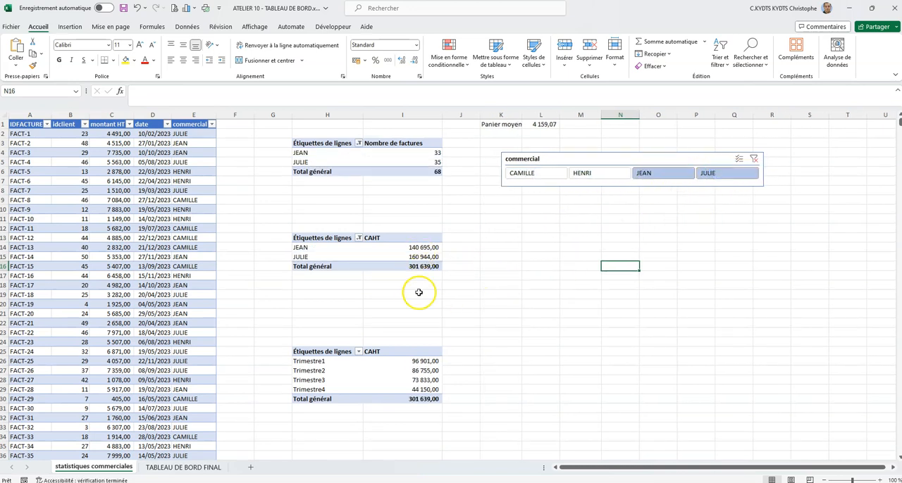
click(620, 176)
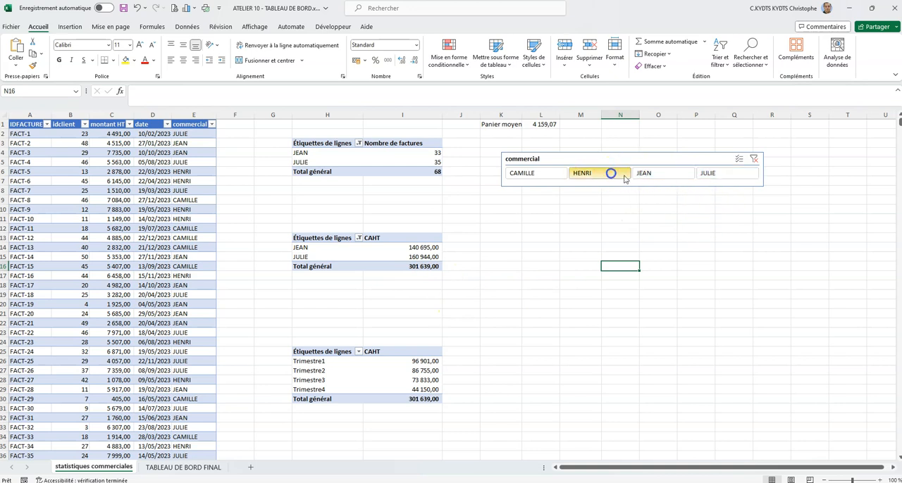
click(757, 159)
- Insert a slicer on the Trimestres (date) field from the quarterly CAHT pivot table
scroll(545, 250, down, 2)
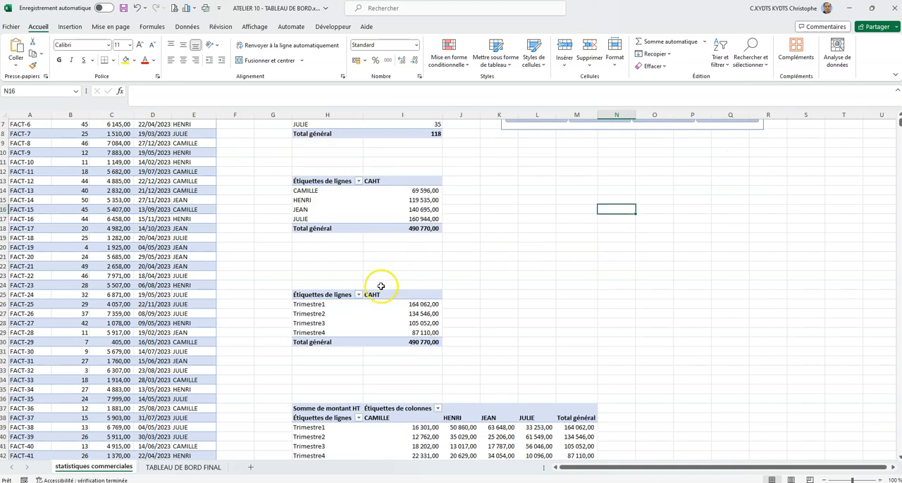
click(330, 316)
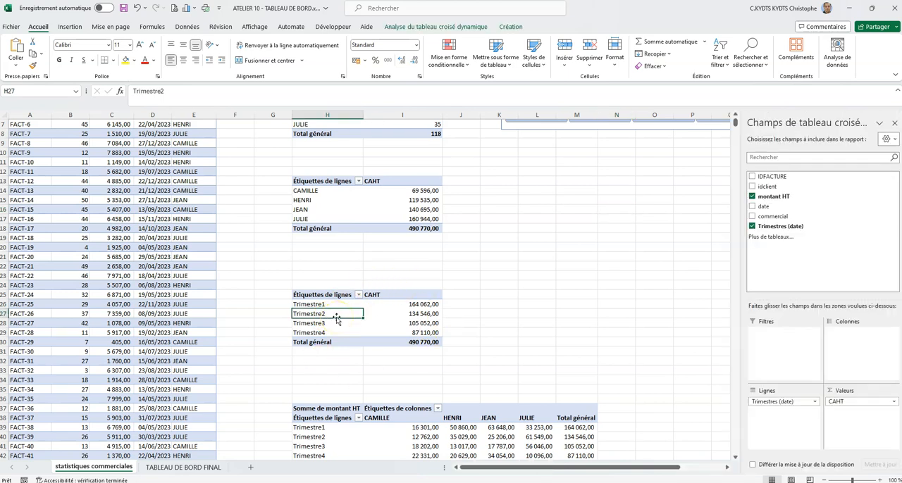
click(443, 28)
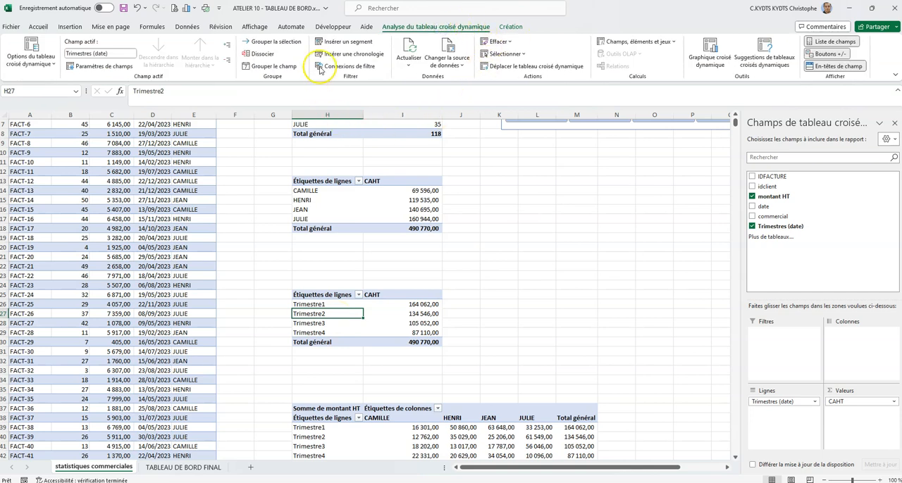
click(344, 42)
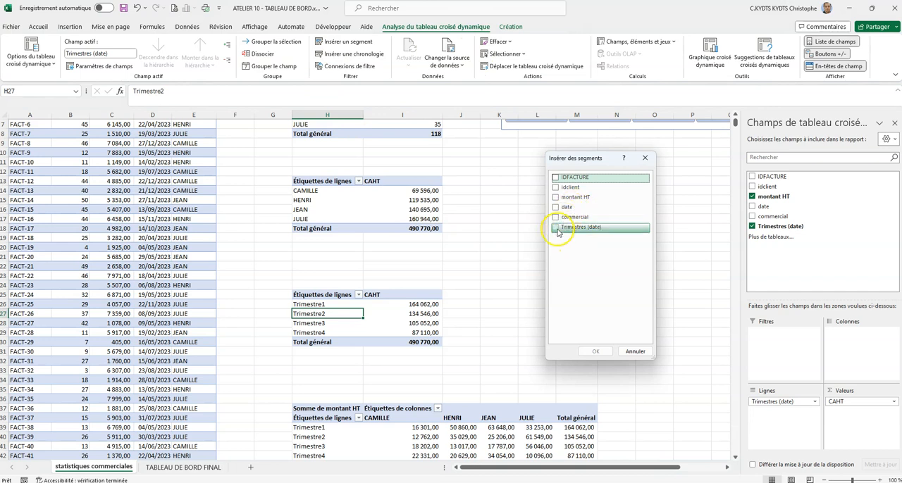
click(555, 227)
click(605, 351)
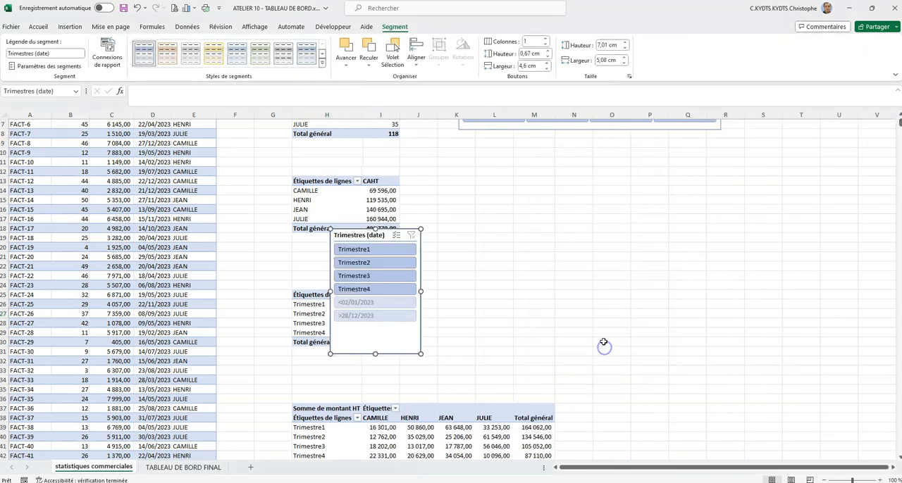
- Place the Trimestres (date) slicer below the commercial slicer, widen it to about 14.82 cm and lay it out in 4 columns
drag(386, 238, 515, 146)
drag(552, 202, 725, 190)
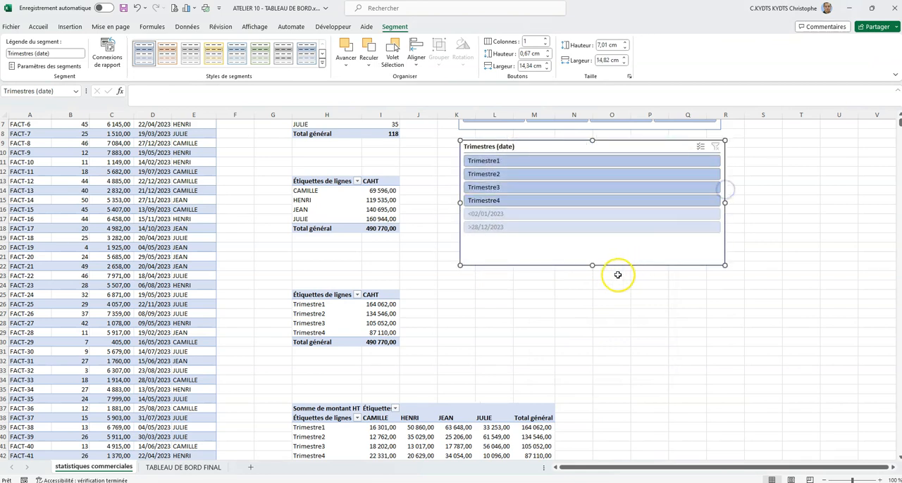
click(547, 39)
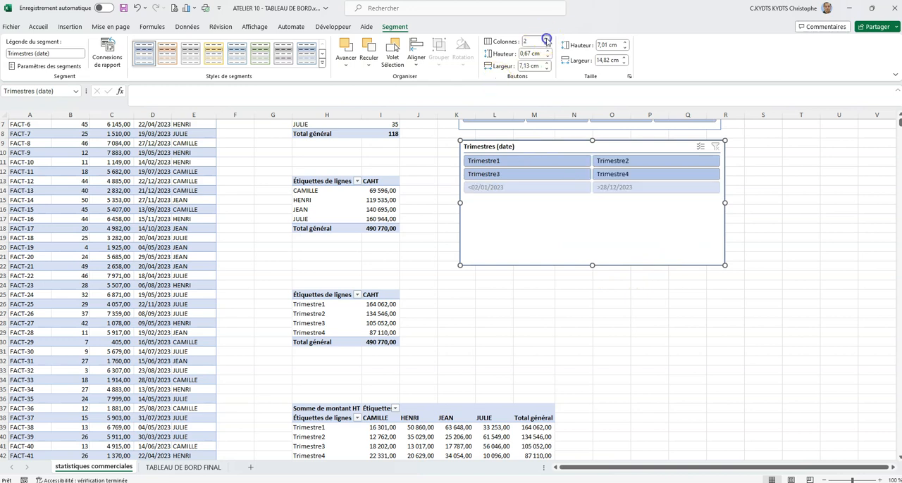
click(547, 39)
click(547, 39)
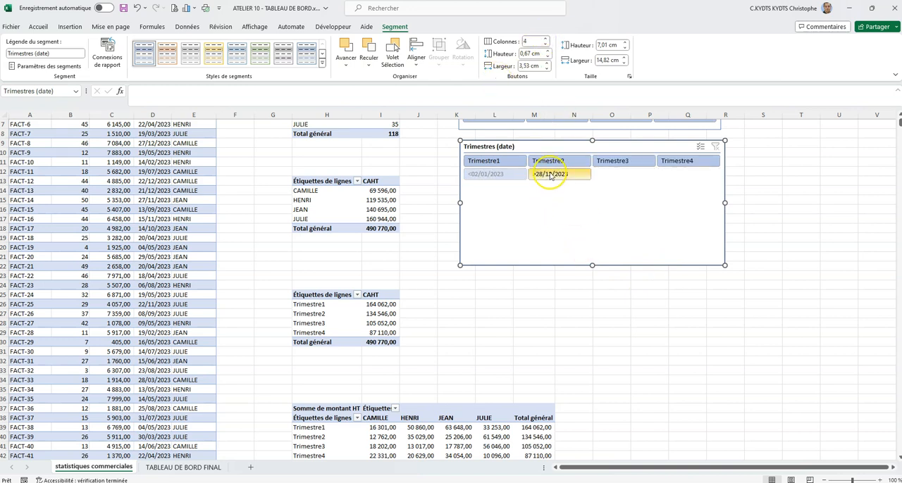
- Hide the items without data in the Trimestres (date) slicer and reduce its height to about 1.88 cm
right_click(619, 224)
click(677, 471)
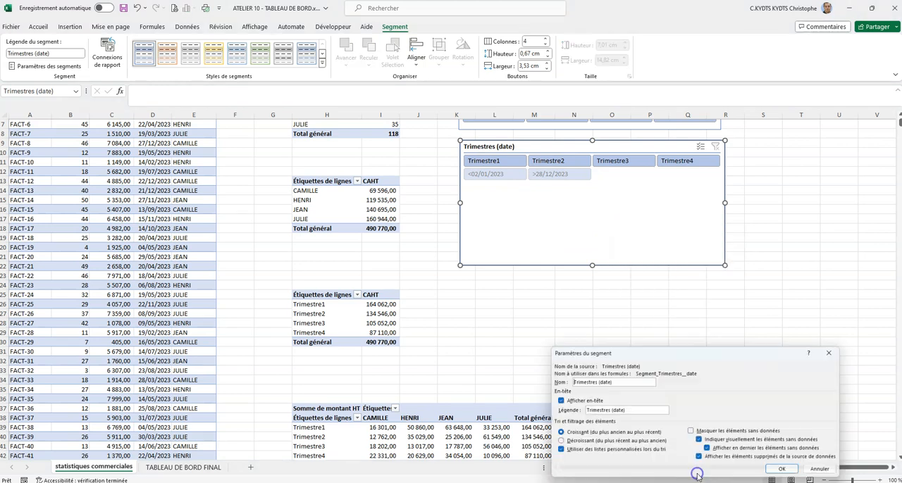
click(726, 434)
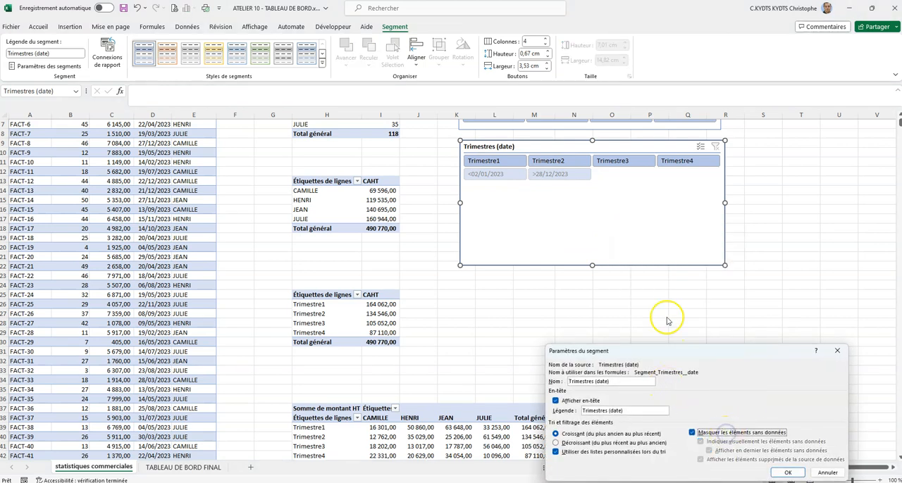
click(789, 474)
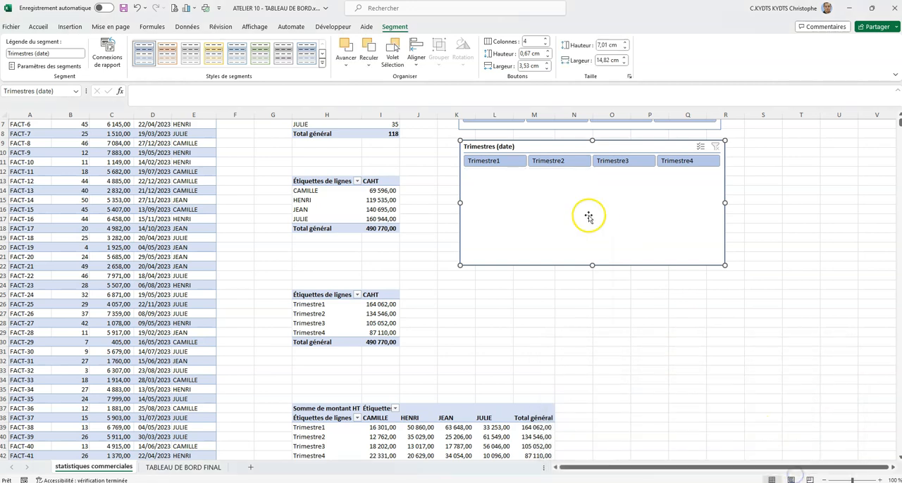
drag(592, 266, 589, 173)
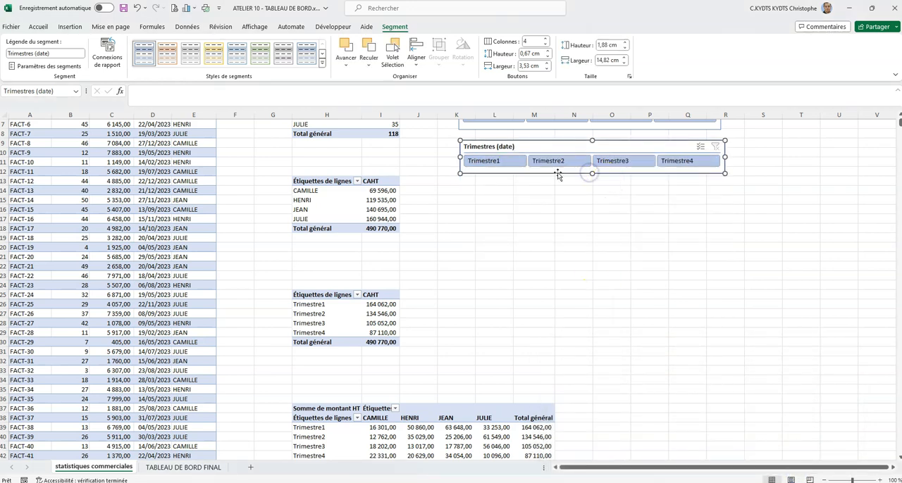
- Apply a light yellow style to the Trimestres (date) slicer and a light green style to the commercial slicer
click(215, 53)
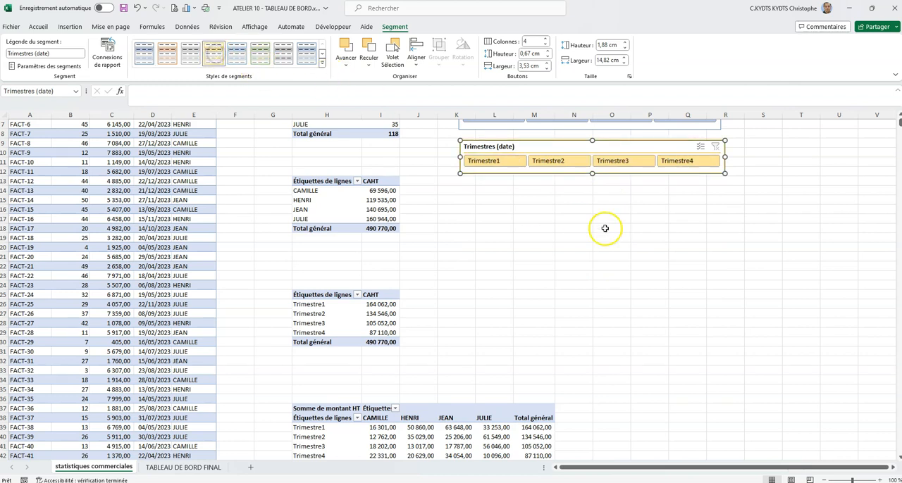
click(648, 242)
scroll(620, 242, up, 2)
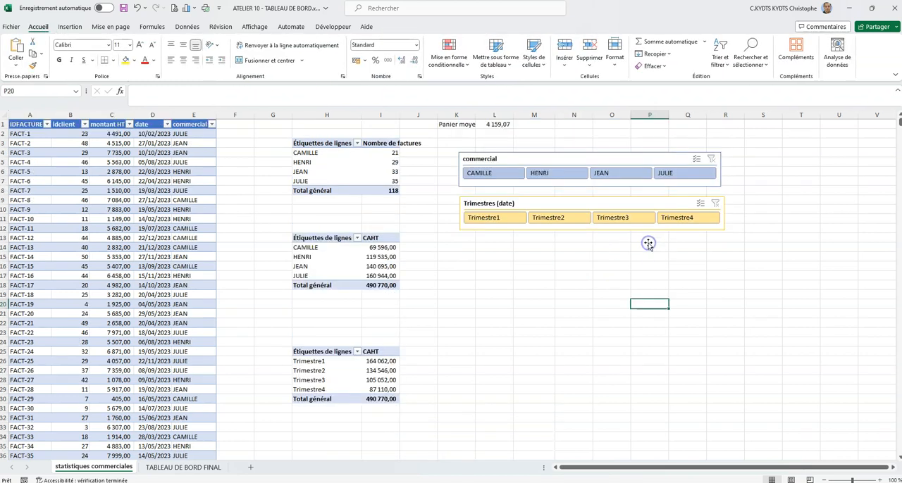
click(573, 161)
click(394, 26)
click(260, 54)
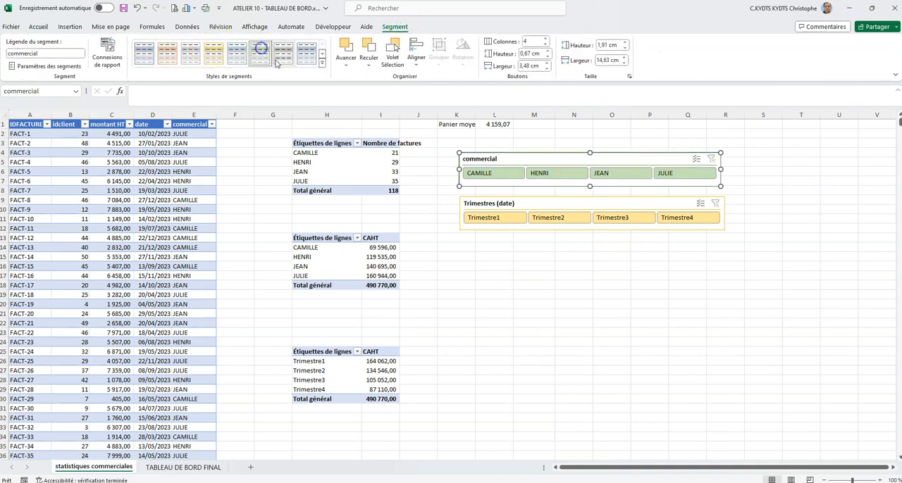
click(573, 285)
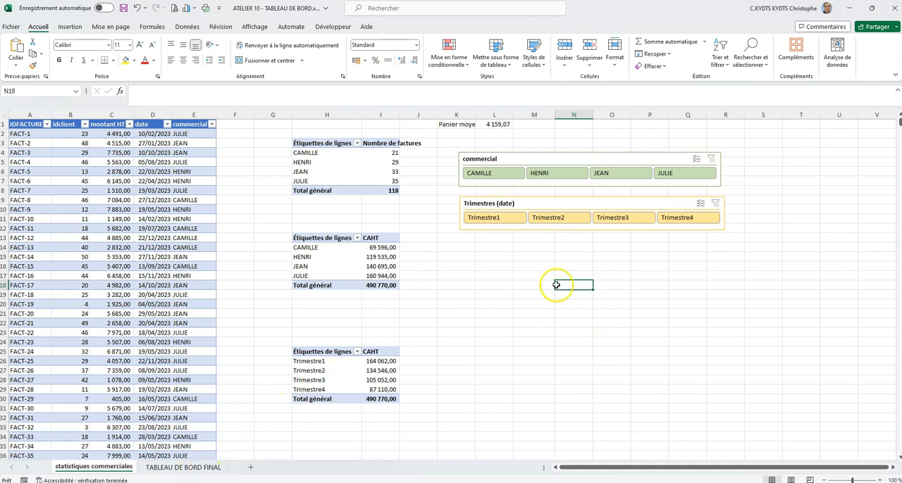
- Move the commercial slicer from the statistiques commerciales sheet to the TABLEAU DE BORD FINAL sheet by cutting and pasting it
right_click(477, 159)
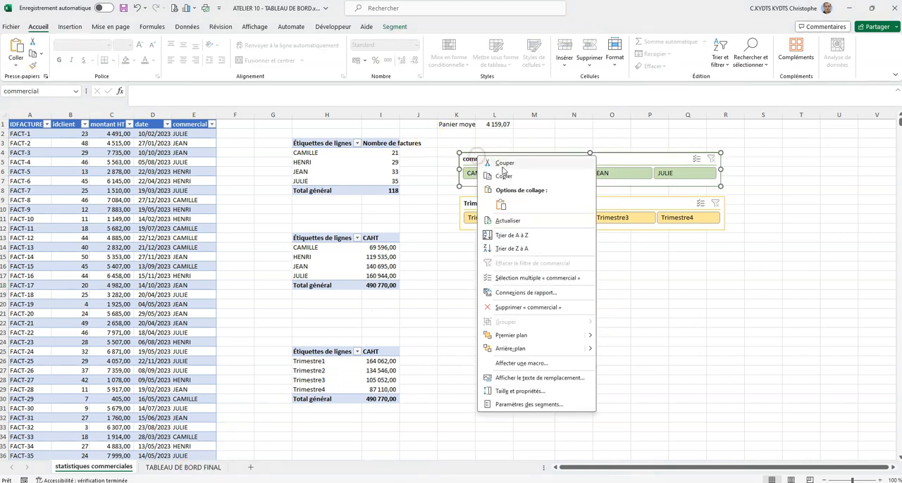
click(502, 165)
click(195, 468)
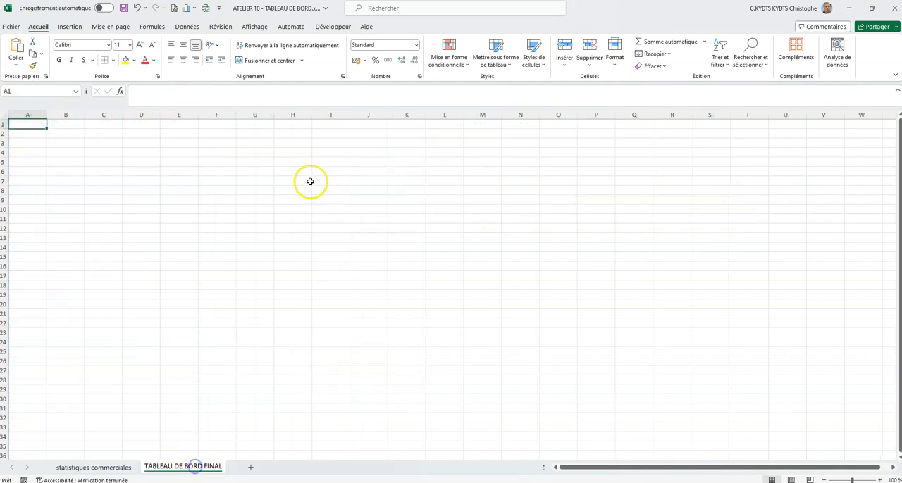
right_click(308, 181)
click(341, 243)
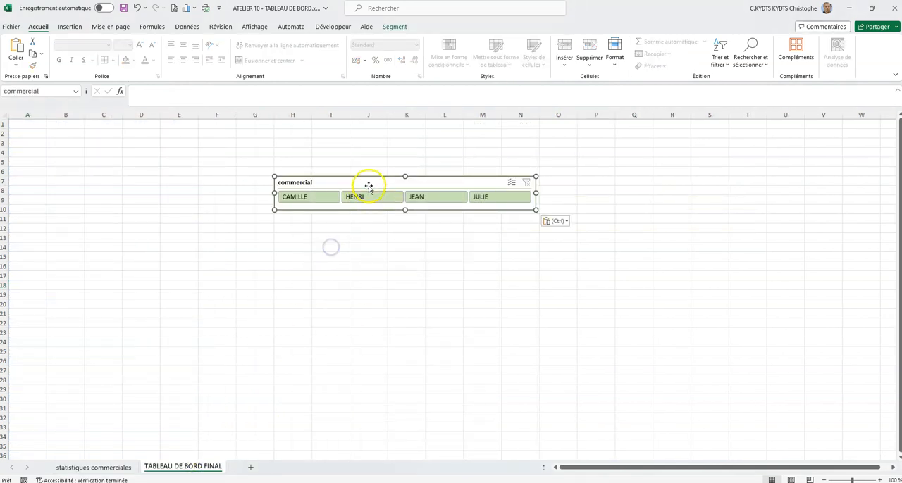
- Position the commercial slicer over columns B to I, and transfer the Trimestres (date) slicer from statistiques commerciales to beside it, aligned at the same height
drag(368, 185, 163, 179)
click(124, 456)
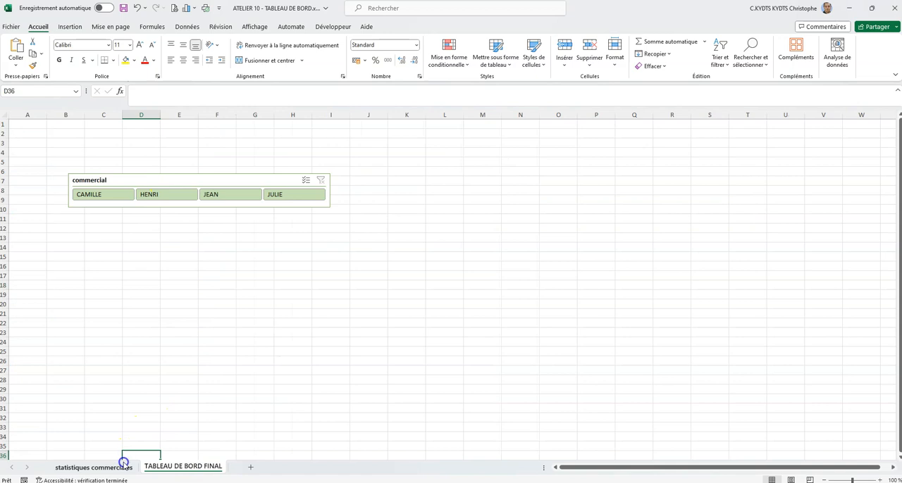
click(121, 466)
click(518, 203)
right_click(548, 203)
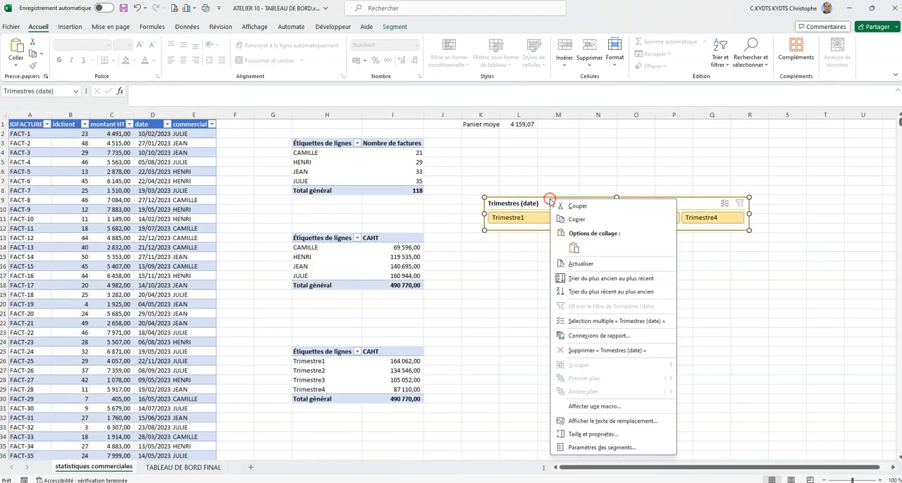
click(600, 209)
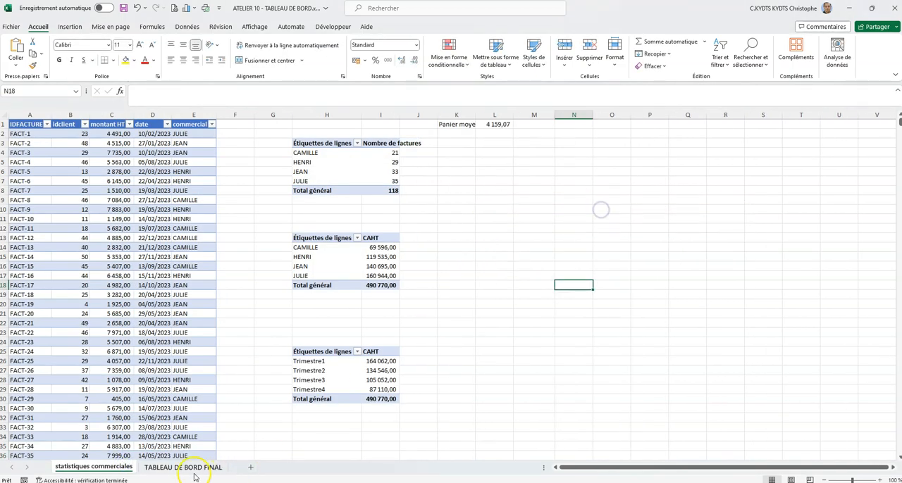
click(185, 467)
right_click(379, 189)
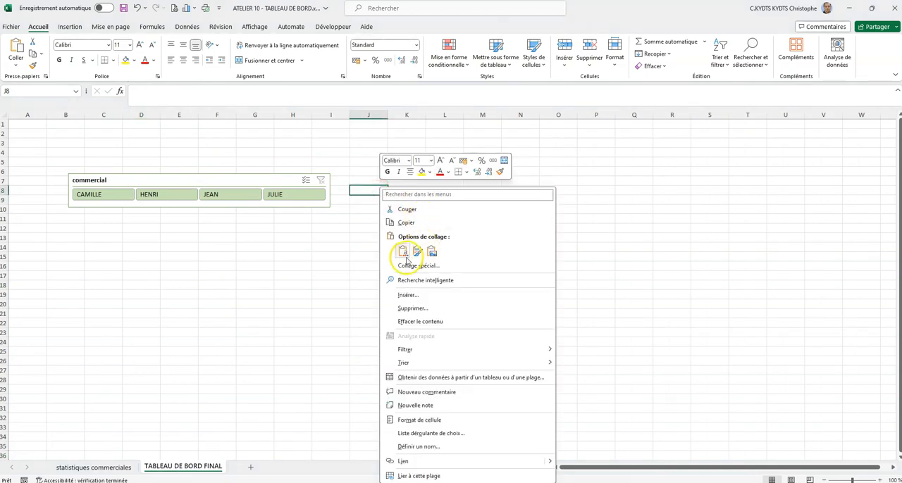
click(403, 252)
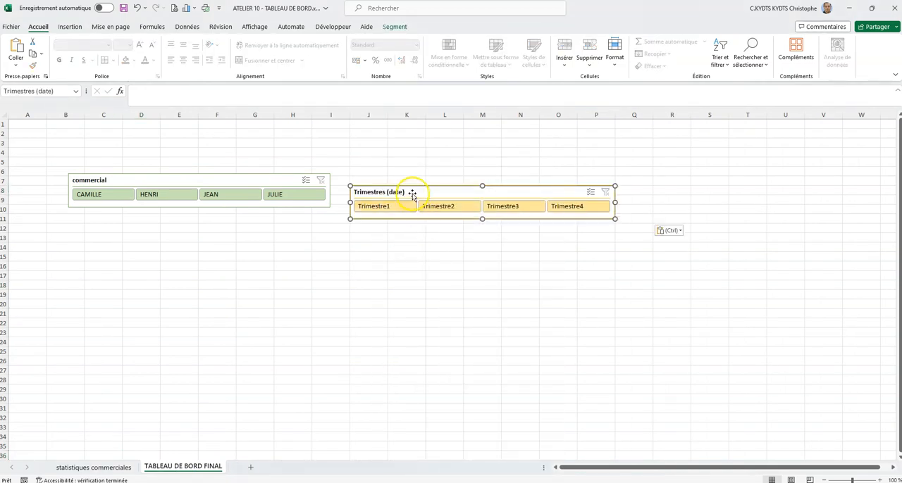
drag(413, 192, 413, 180)
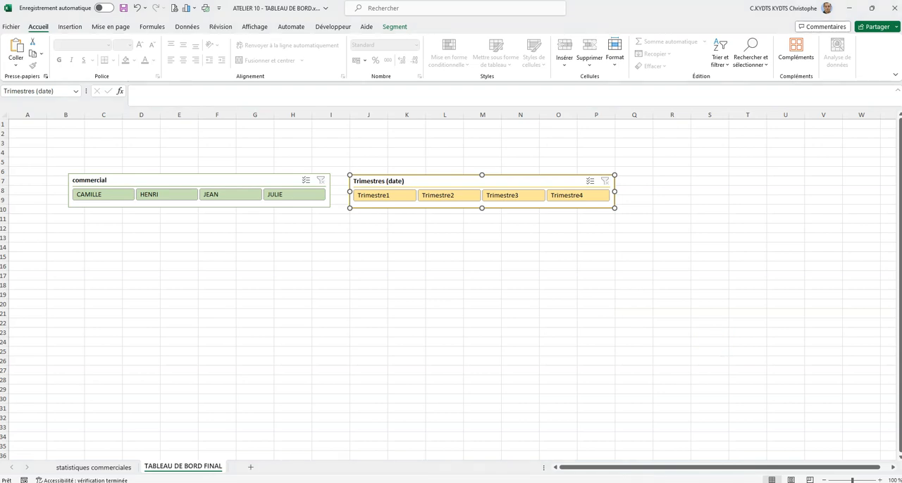
- Review the expected dashboard layout in the FICHE ATELIER PDF, and return to the workbook
drag(564, 482, 495, 3)
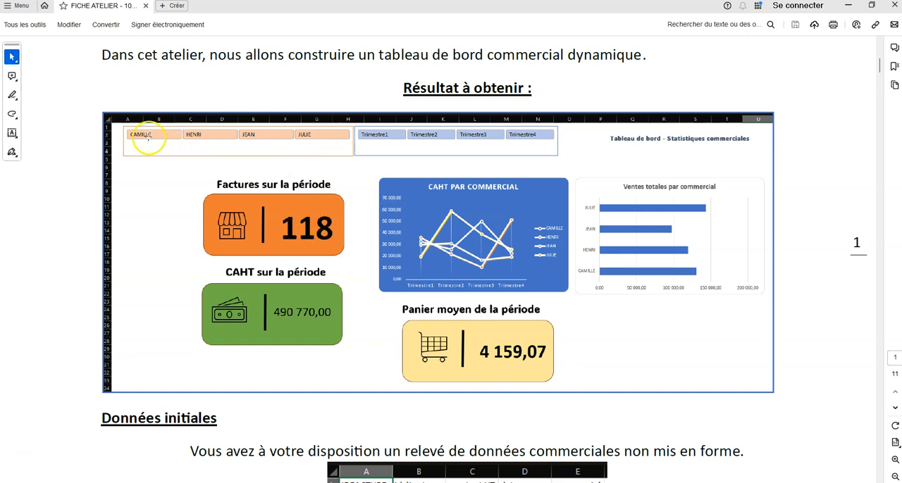
drag(527, 7, 901, 106)
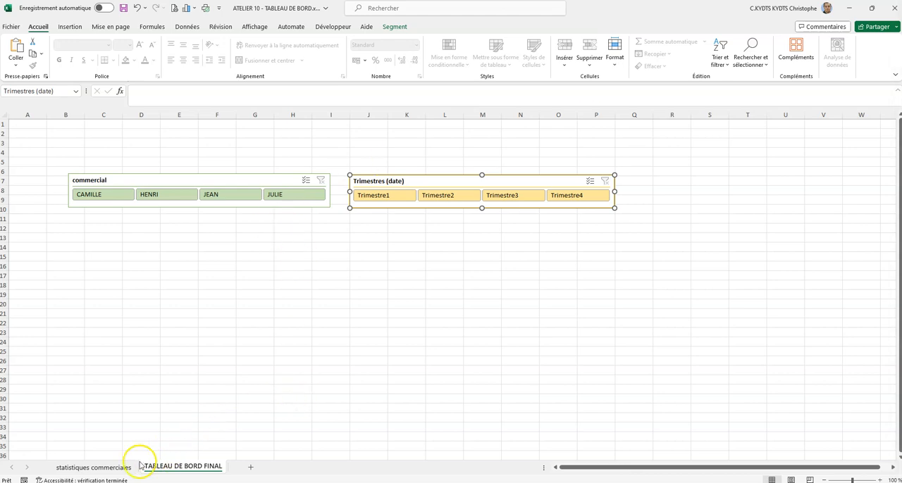
- Widen column I on the statistiques commerciales sheet to fit the Nombre de factures header
click(105, 468)
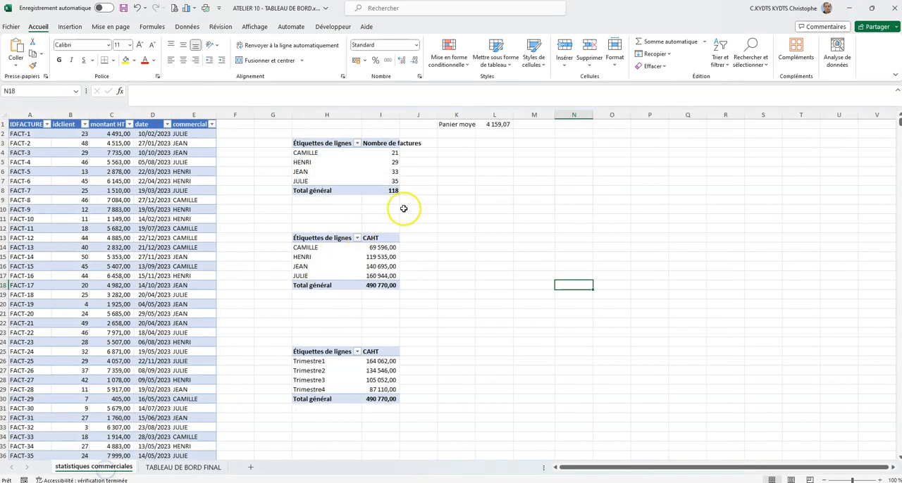
click(392, 191)
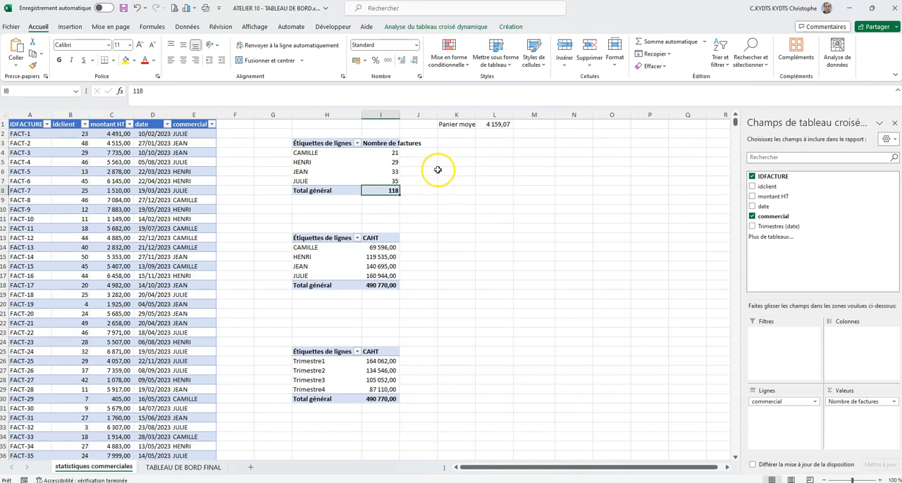
drag(400, 115, 424, 115)
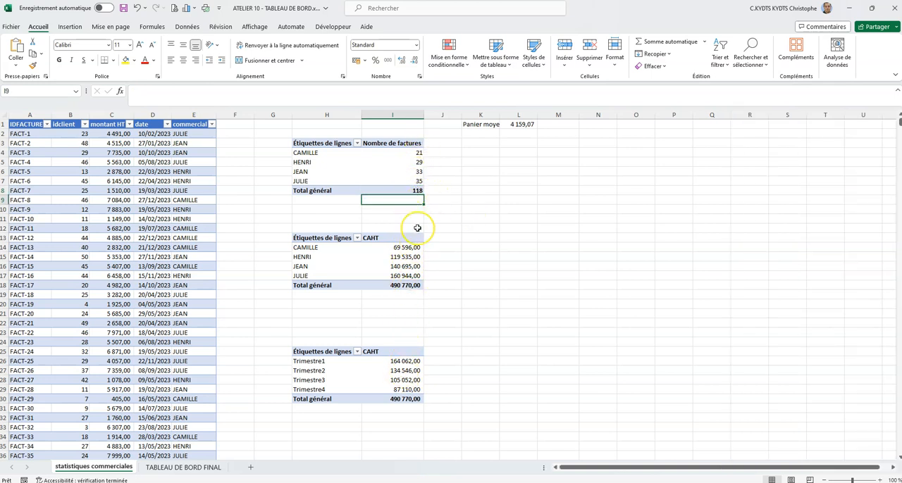
- Enter =LIREDONNEESTABCROISDYNAMIQUE("IDFACTURE";$H$3) in cell I9 to retrieve the invoice count pivot table's grand total
text(=)
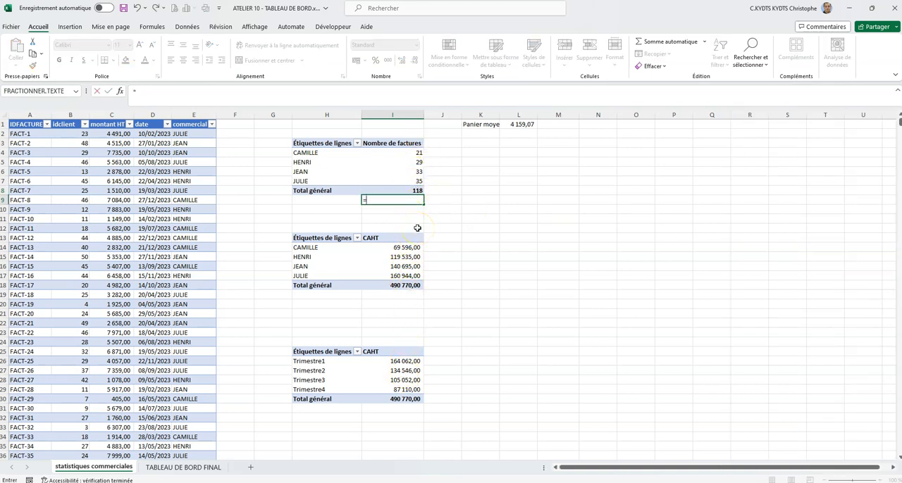
click(418, 190)
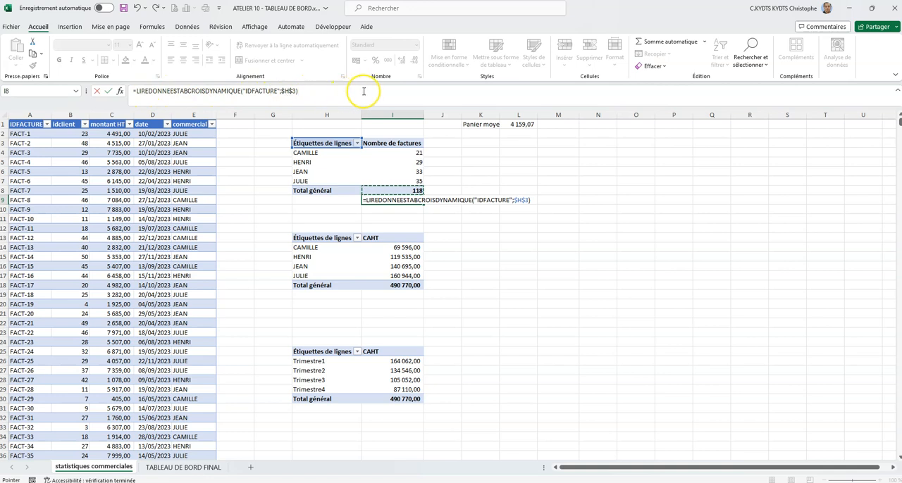
key(Return)
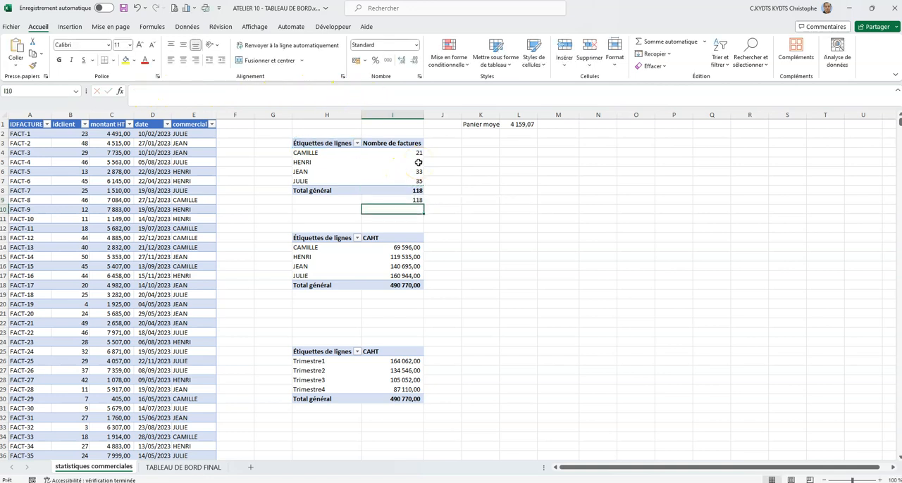
click(415, 201)
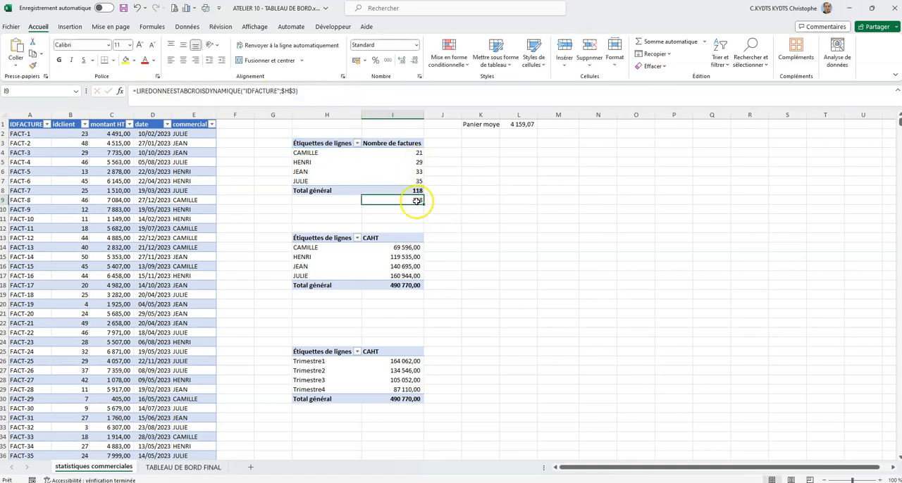
- Enter =LIREDONNEESTABCROISDYNAMIQUE("montant HT";$H$13) in cell I19 to retrieve the grand total of CAHT per salesperson
click(416, 297)
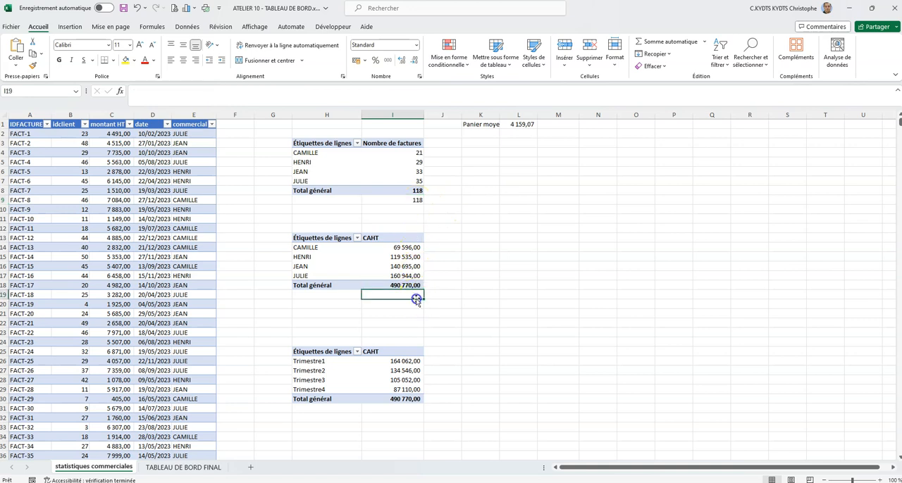
text(=)
click(415, 286)
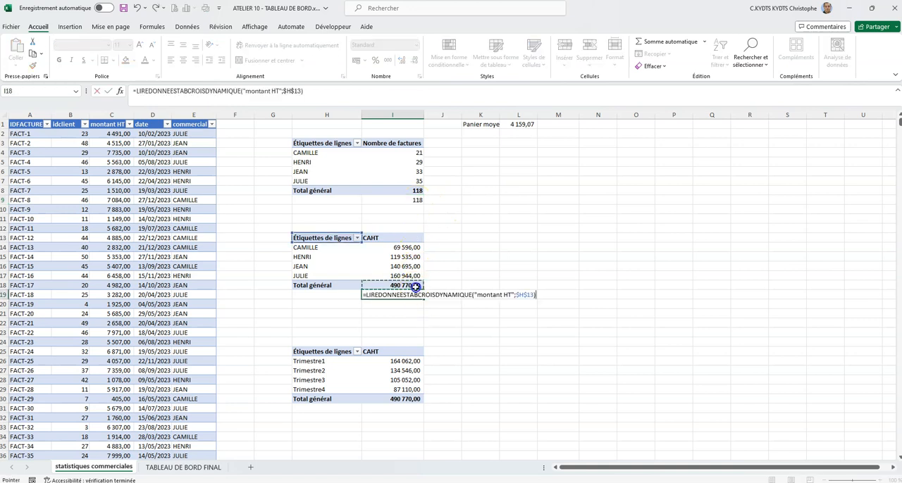
key(Return)
- Enter =LIREDONNEESTABCROISDYNAMIQUE("montant HT";$H$25) in cell I31 to retrieve the grand total of CAHT per quarter
scroll(494, 279, down, 2)
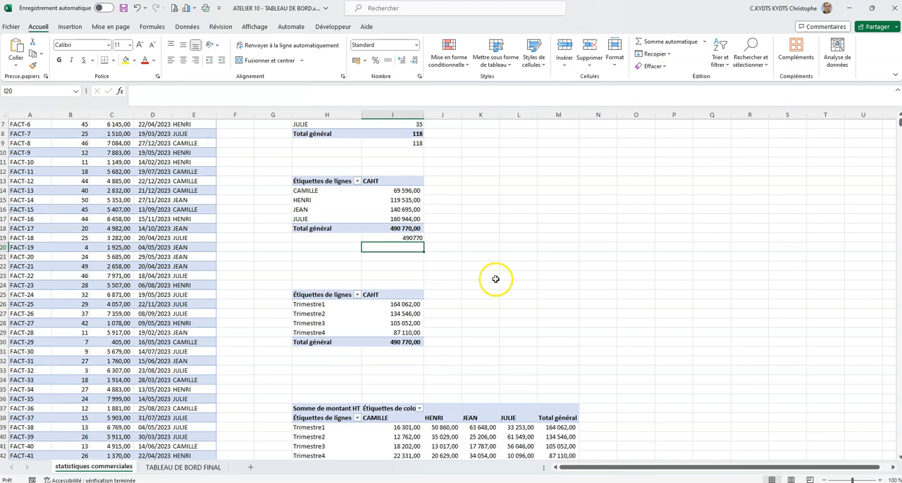
click(407, 352)
text(=)
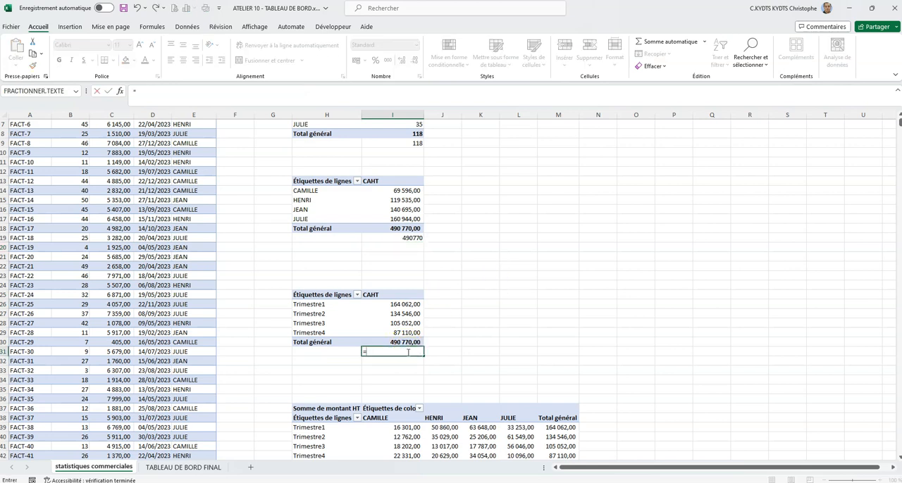
click(407, 335)
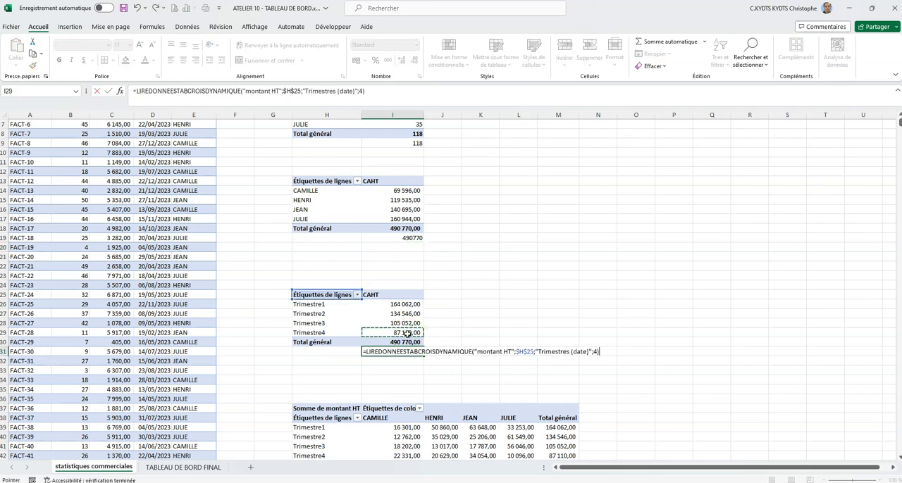
click(407, 342)
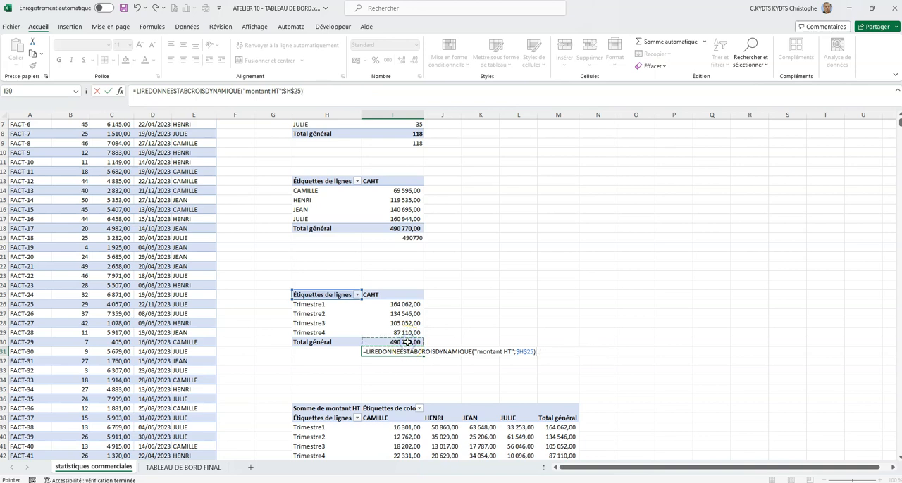
key(Return)
scroll(423, 331, down, 4)
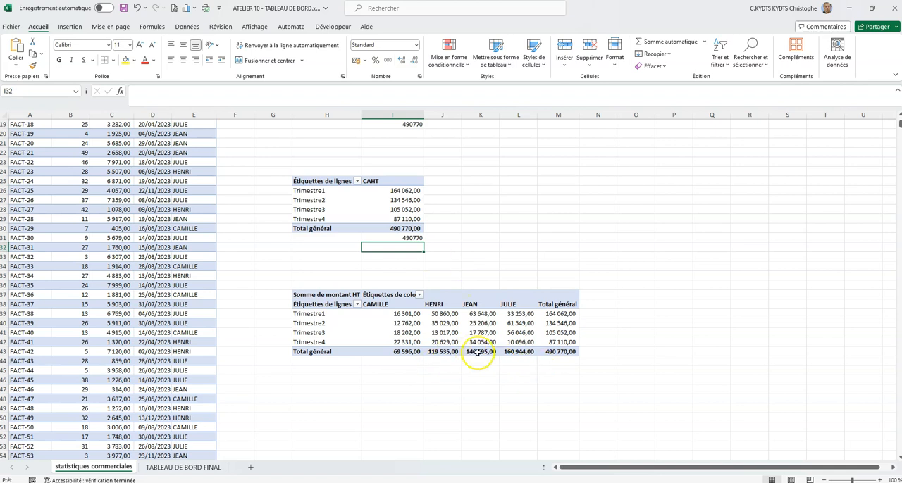
scroll(479, 327, up, 6)
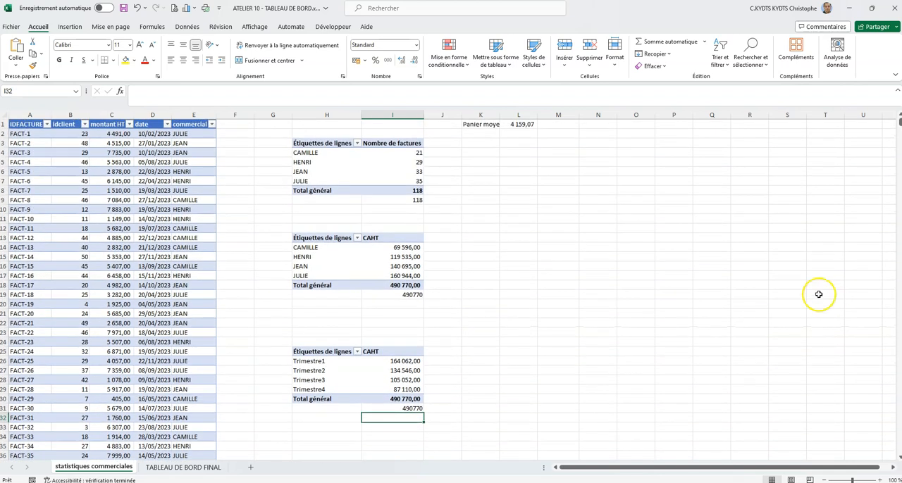
- Draw a rounded rectangle about 9.76 cm wide and 3.92 cm high below the commercial slicer on TABLEAU DE BORD FINAL
click(189, 467)
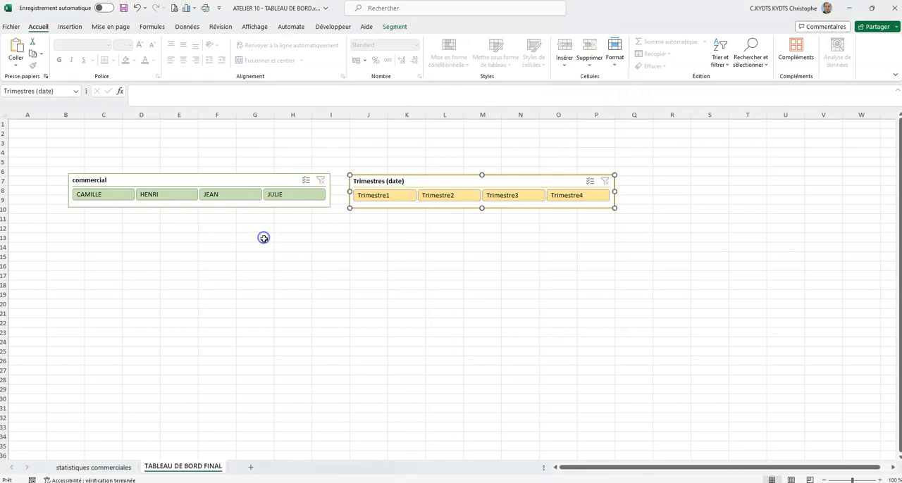
click(73, 27)
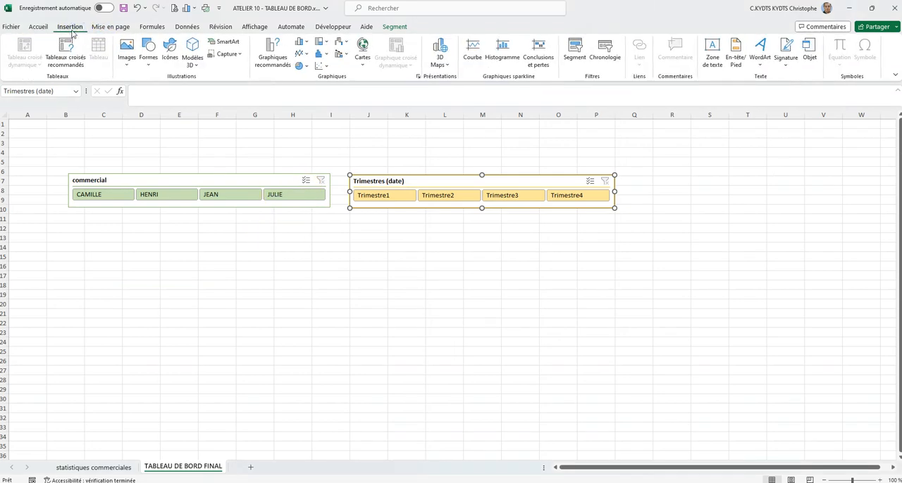
click(148, 53)
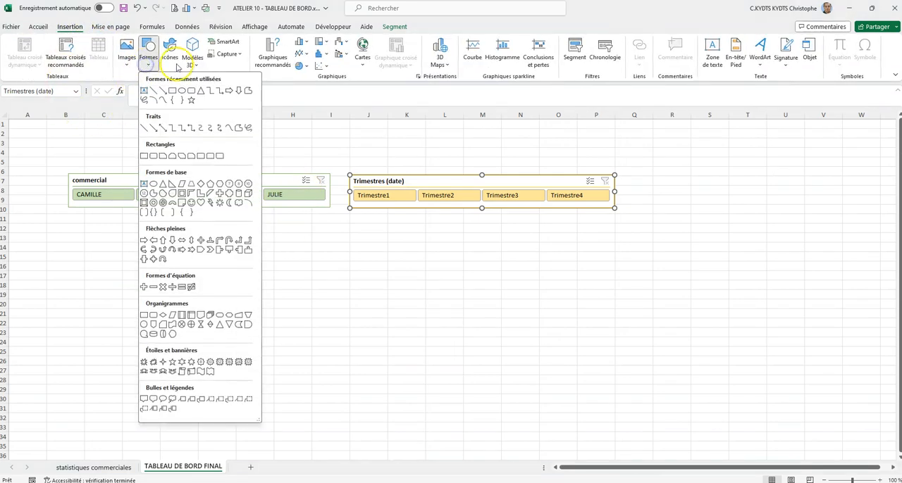
click(191, 94)
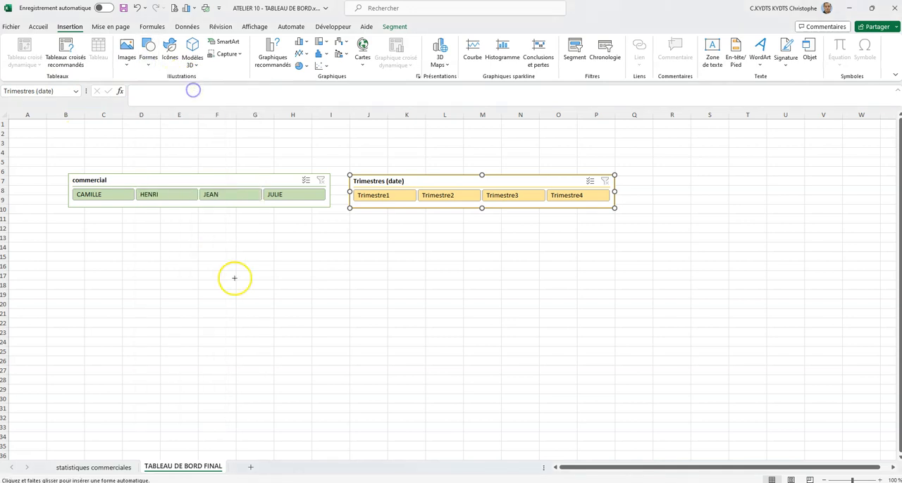
drag(139, 243, 313, 311)
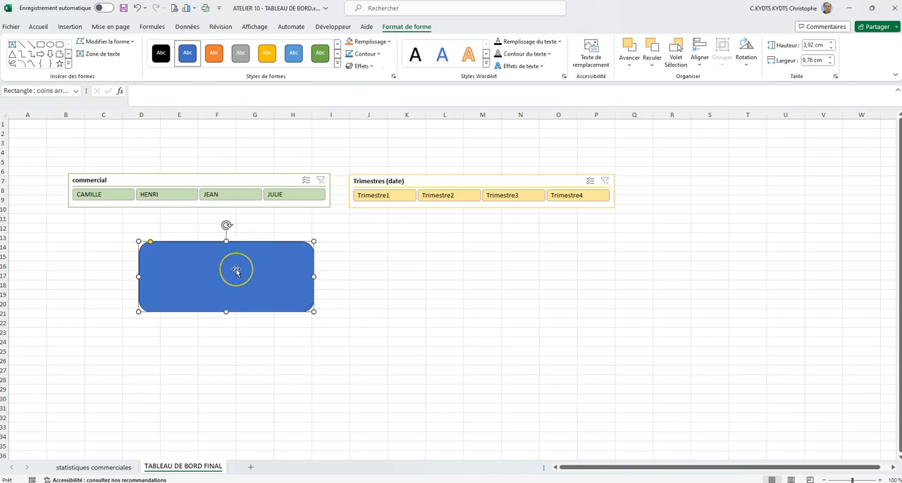
- Apply the solid orange shape style to the rounded rectangle and remove its outline
click(216, 53)
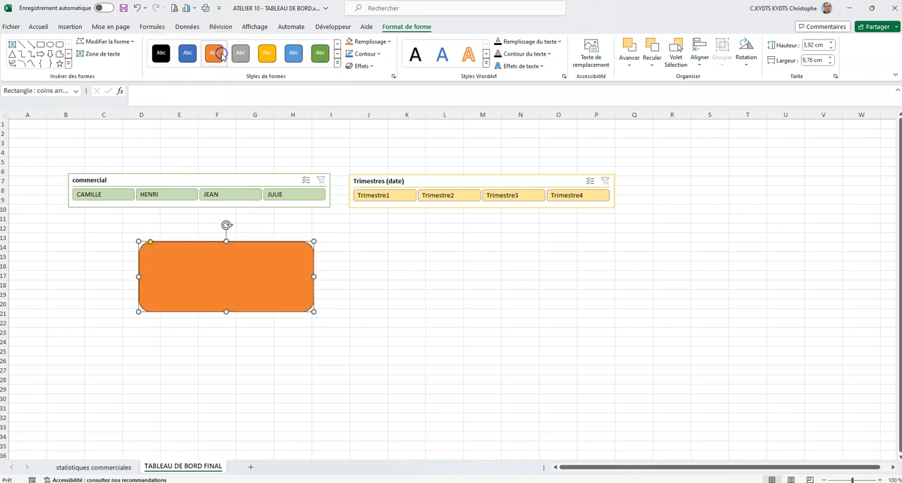
click(380, 55)
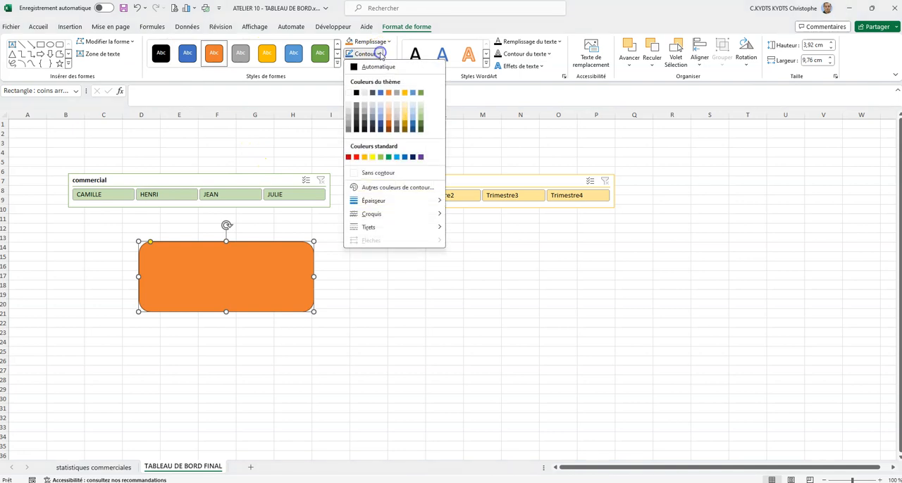
click(379, 172)
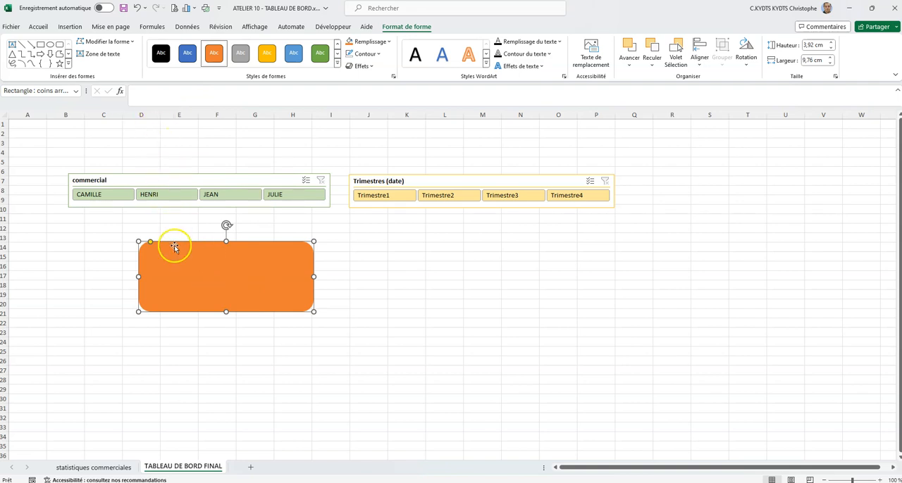
- Link the orange rectangle's text to the invoice total with the formula ='statistiques commerciales'!I9
click(174, 93)
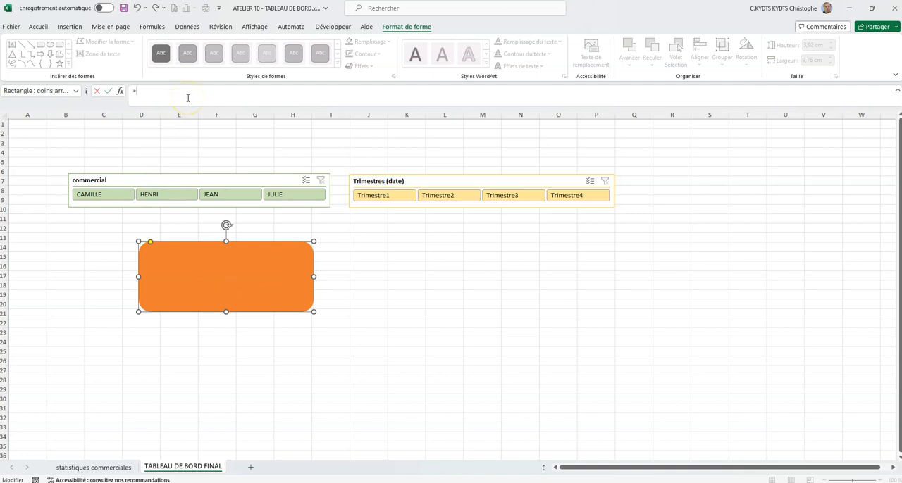
text(=)
click(105, 468)
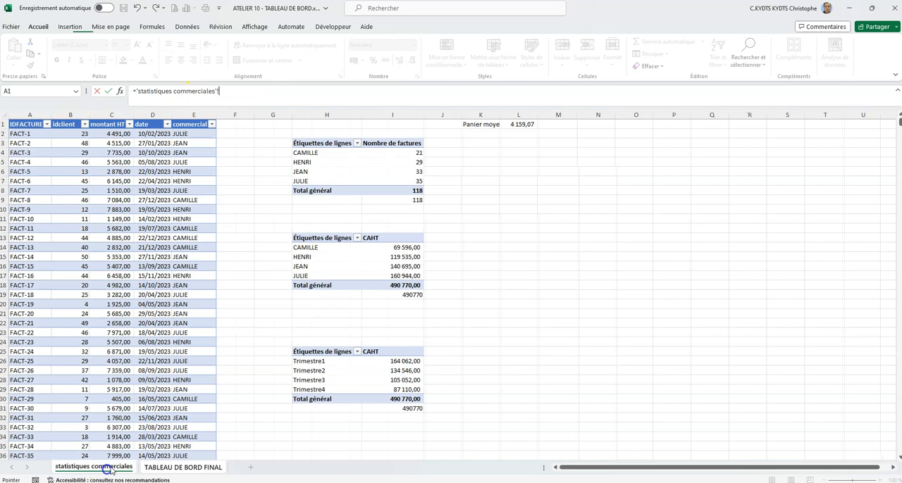
click(406, 200)
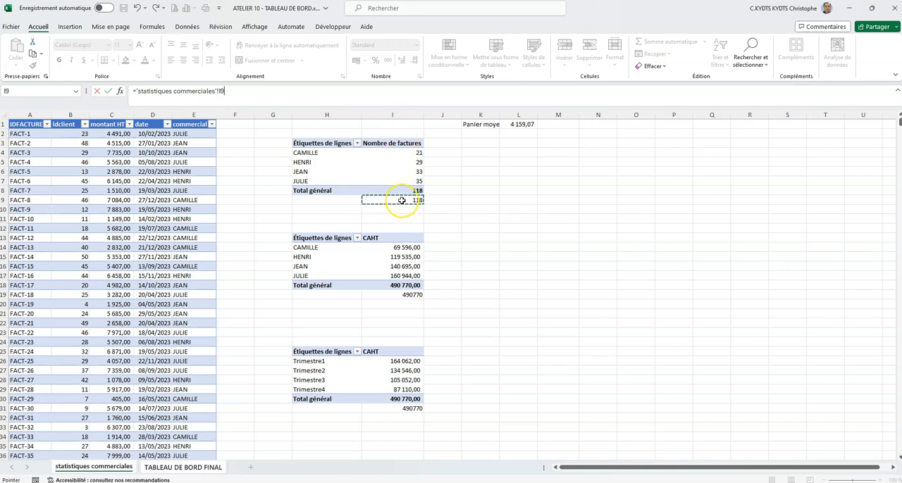
key(Return)
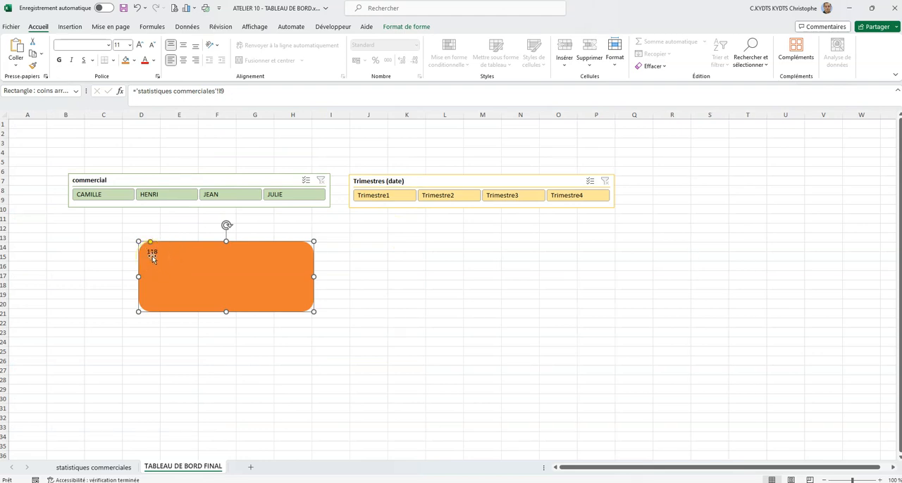
- Center the orange rectangle's number vertically, align it right, and format it bold at size 28
click(184, 44)
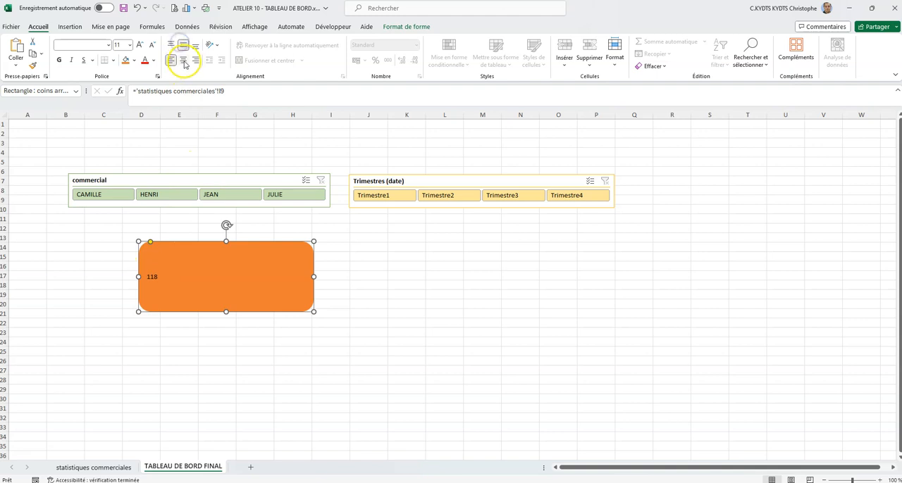
click(194, 62)
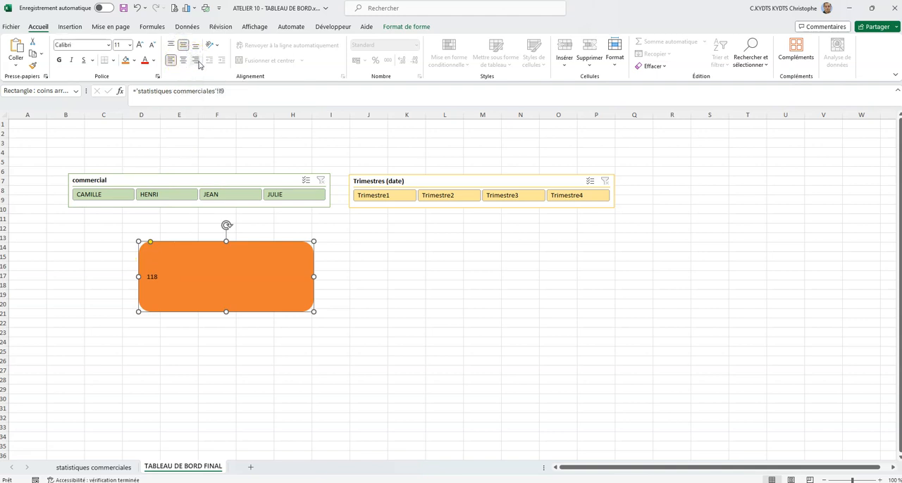
click(139, 46)
click(138, 46)
click(60, 60)
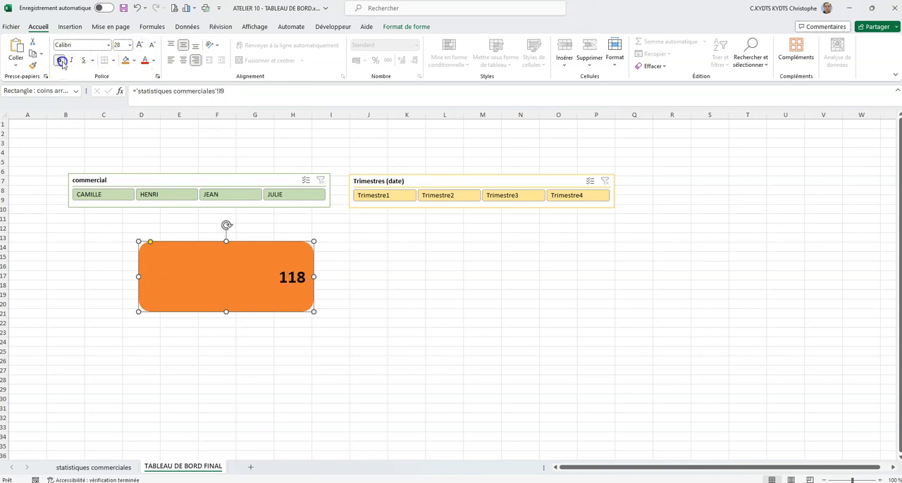
- Set the number's font to Britannic Bold and enlarge it by several more sizes
click(108, 47)
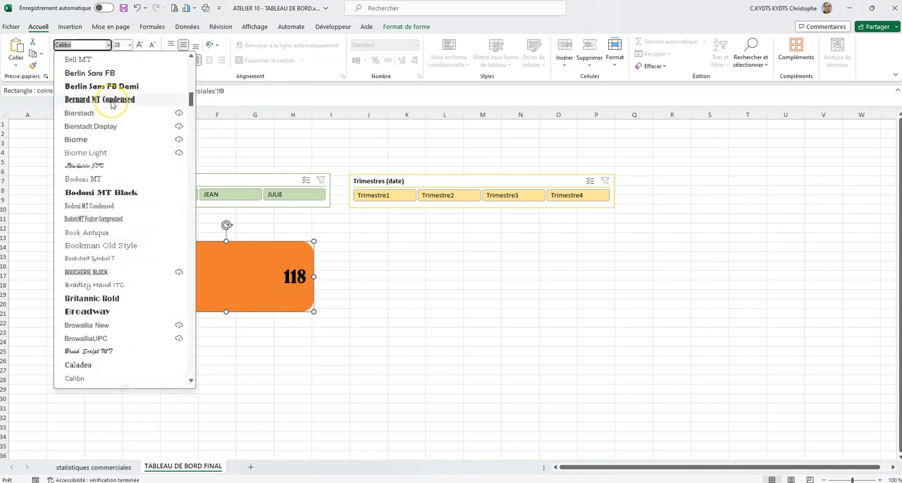
click(113, 298)
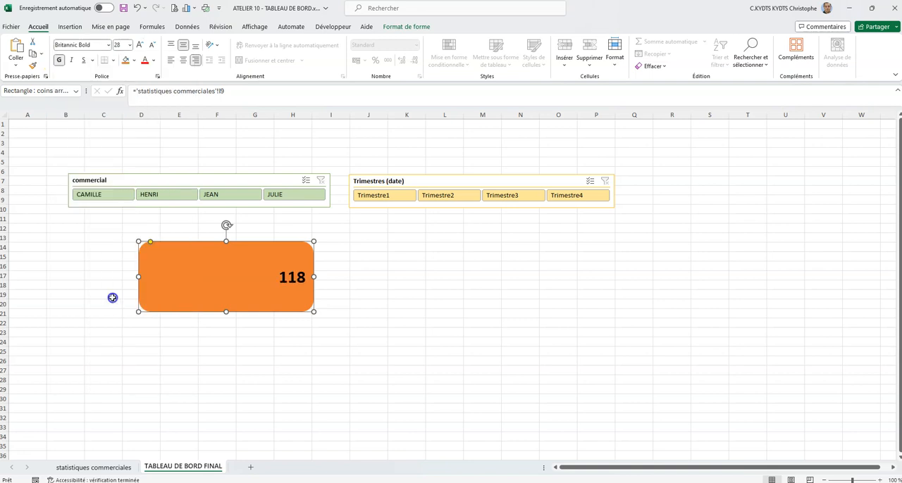
click(141, 45)
click(140, 46)
click(140, 46)
click(140, 46)
click(141, 46)
click(140, 46)
click(382, 267)
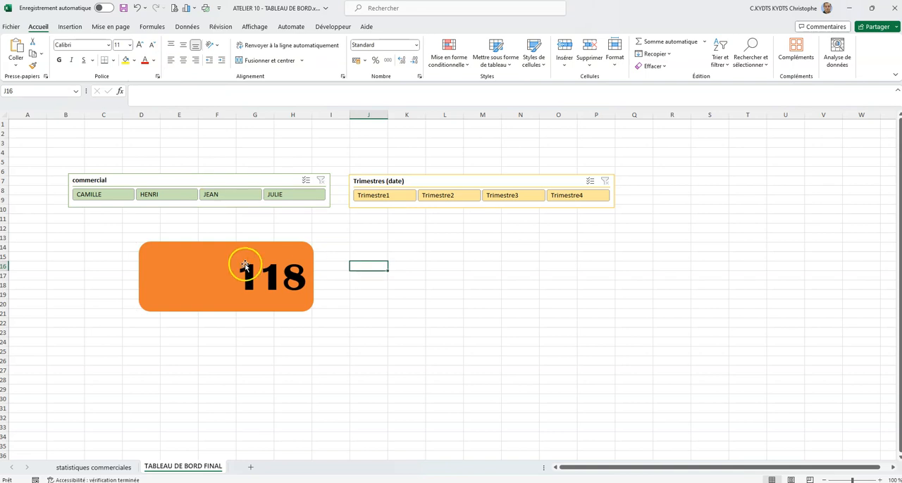
- Insert the solid house icon found under "maison" in the stock icons and place it in the left half of the orange rectangle
click(77, 28)
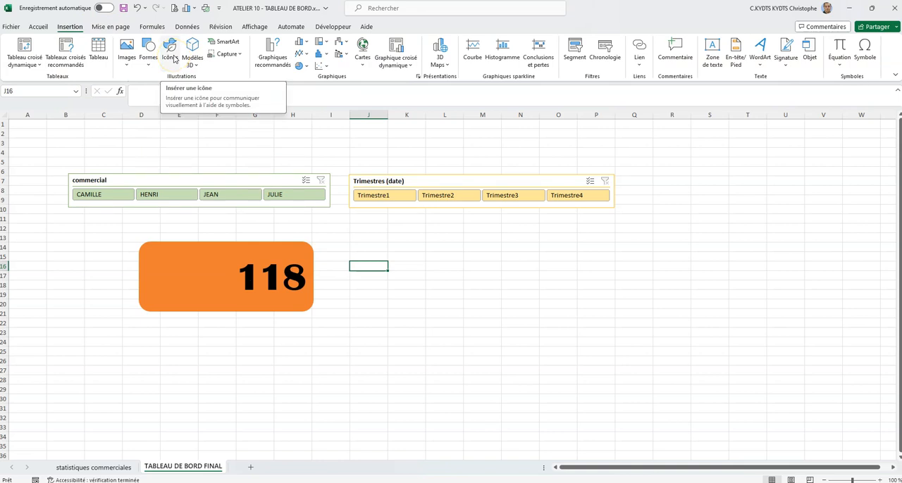
click(174, 59)
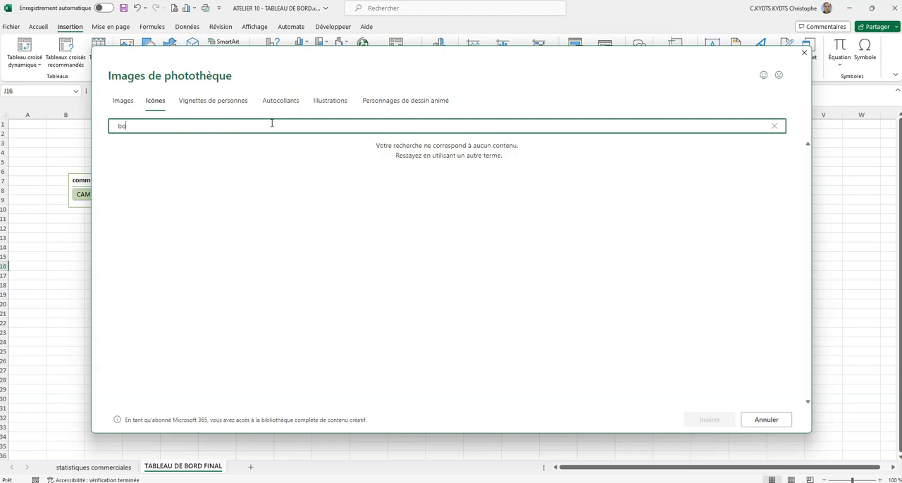
key(BackSpace)
key(BackSpace)
key(BackSpace)
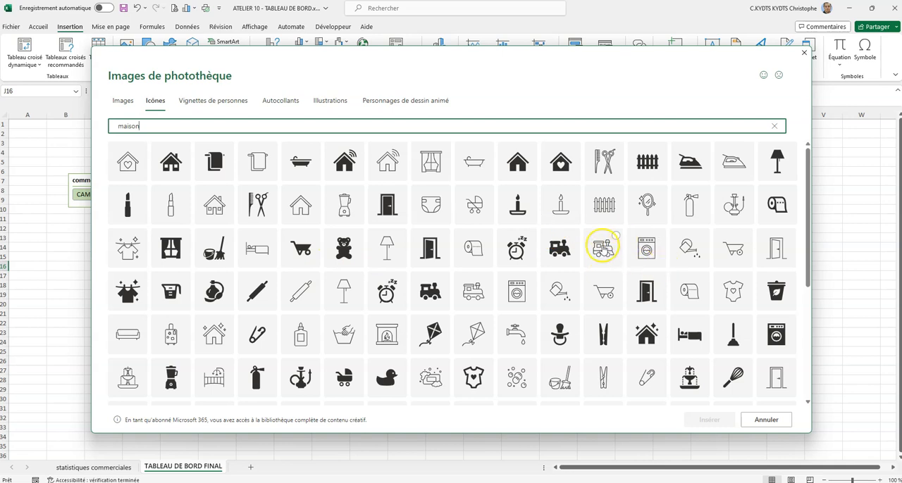
scroll(606, 220, down, 1)
scroll(606, 221, down, 3)
scroll(221, 195, up, 5)
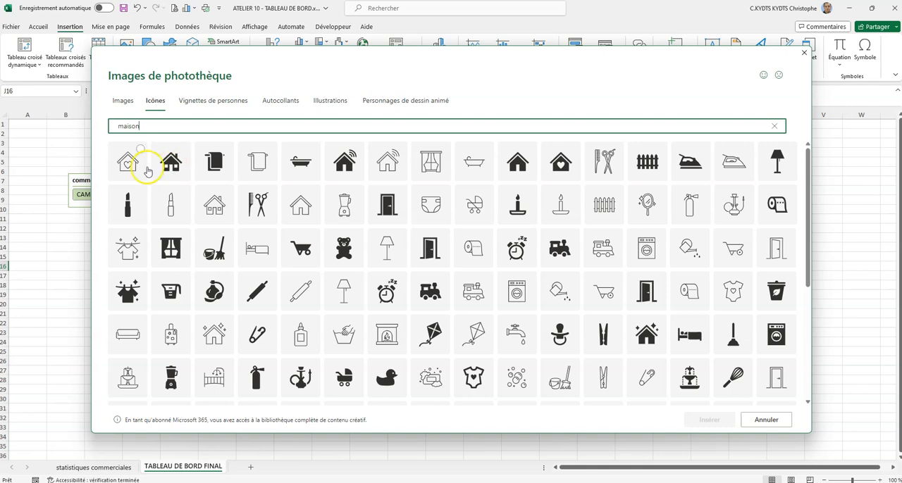
click(172, 164)
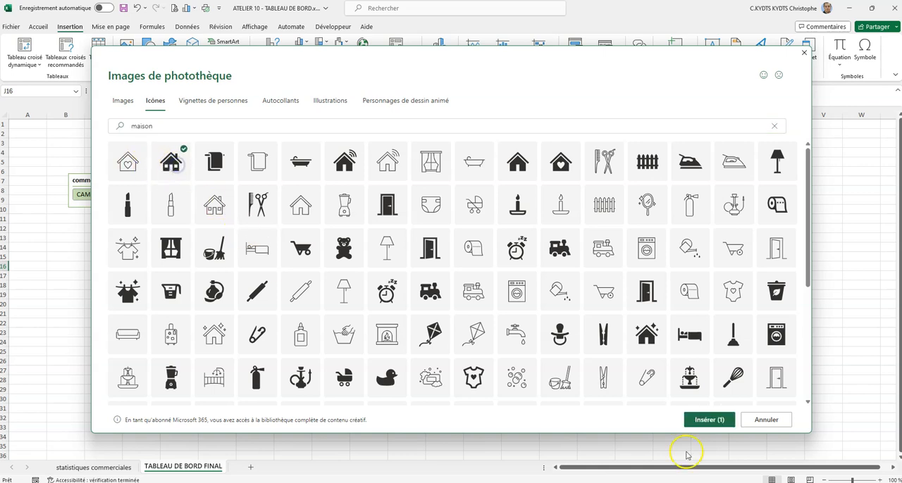
click(713, 420)
drag(373, 282, 174, 275)
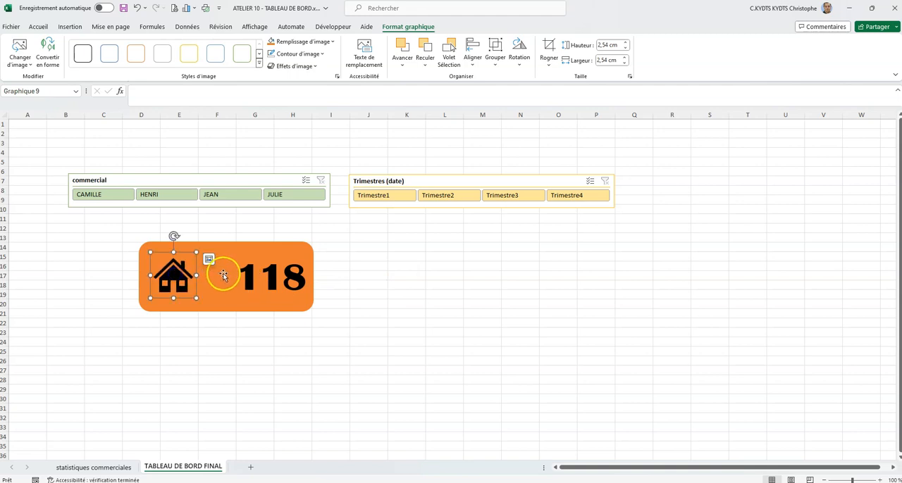
click(370, 271)
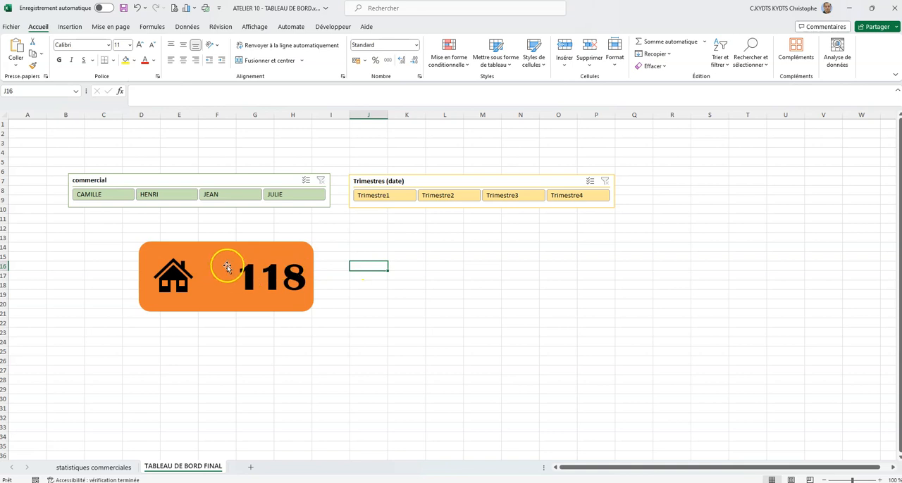
- Draw a vertical line about 3.92 cm high through the orange rectangle's middle and shift the rectangle and house icon right to columns F to J
click(73, 27)
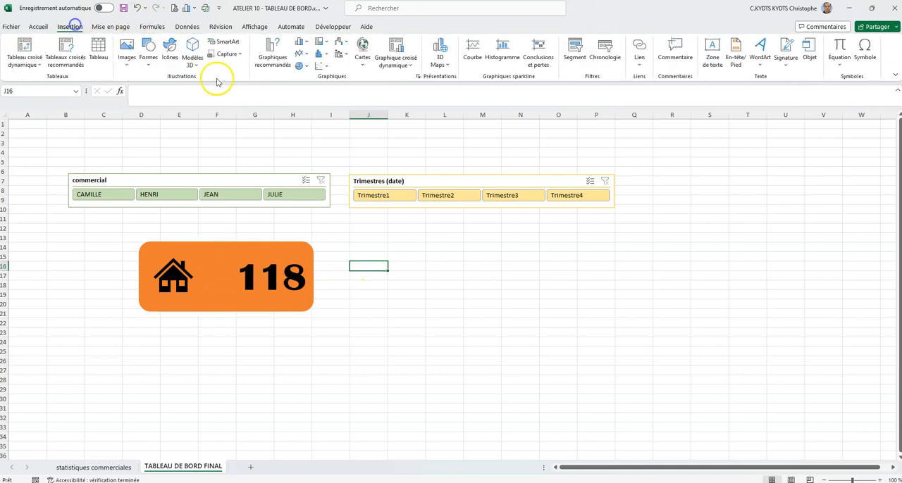
click(152, 60)
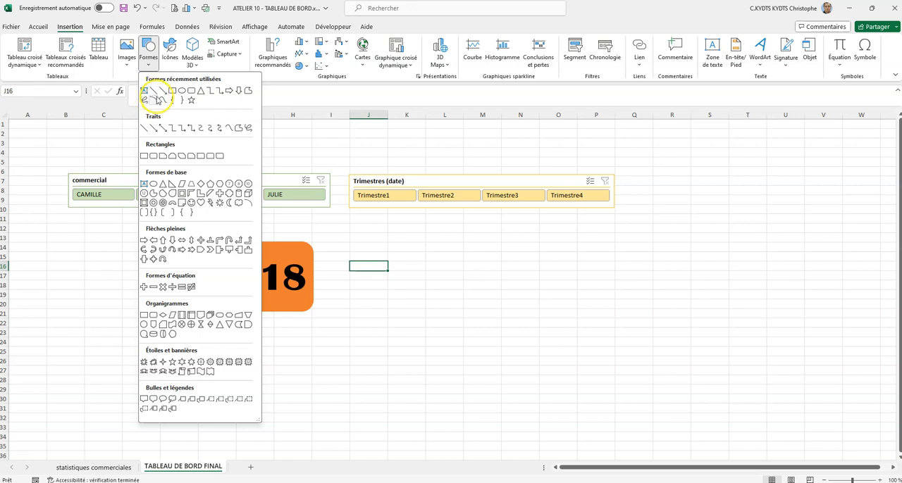
click(153, 100)
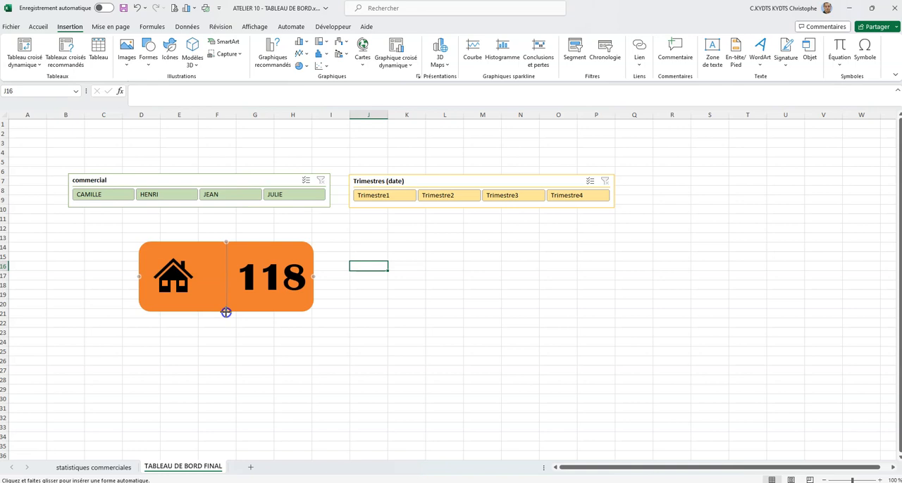
drag(226, 312, 226, 312)
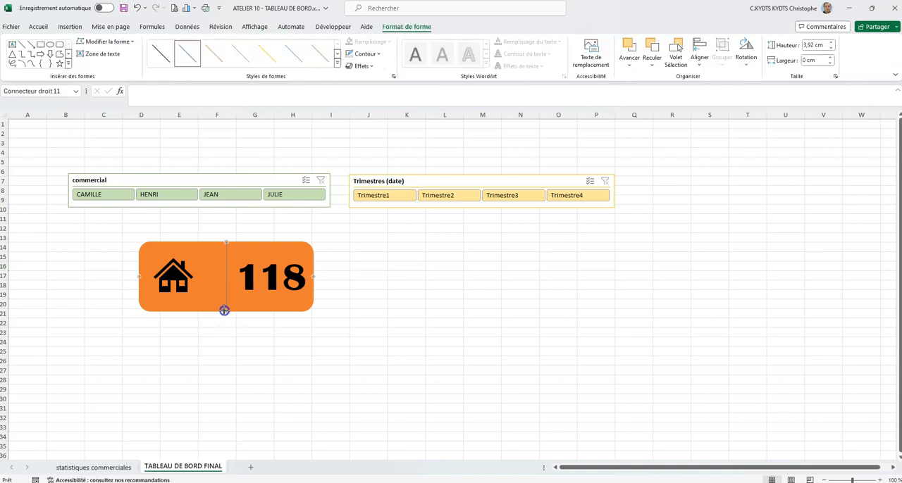
drag(265, 255, 347, 252)
drag(196, 279, 239, 280)
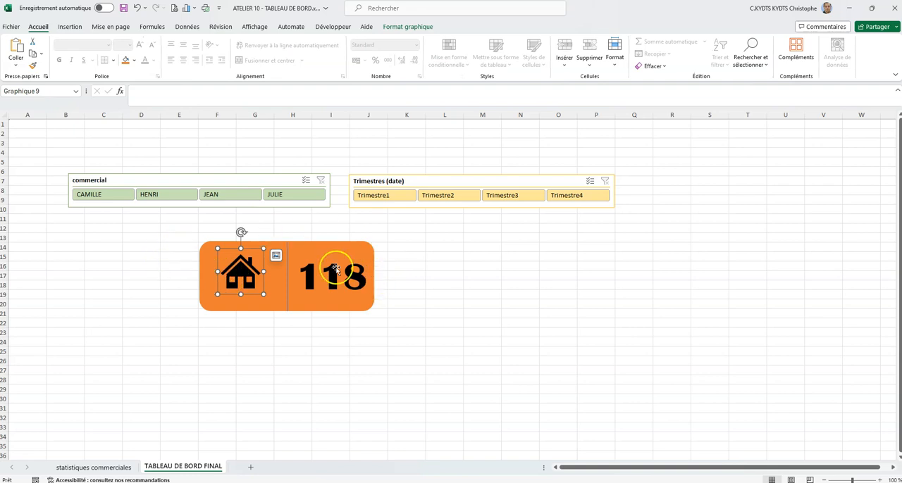
- Set the dividing line's outline color to black and give it a thicker weight
click(287, 252)
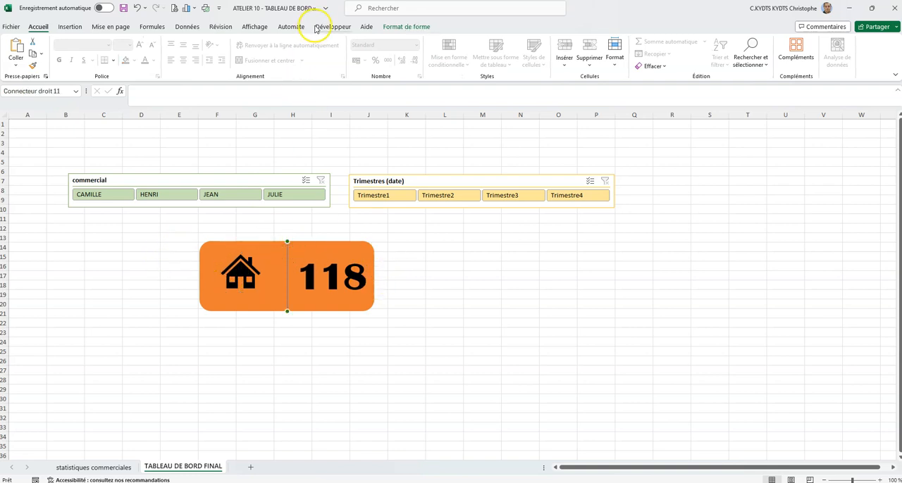
click(406, 28)
click(376, 56)
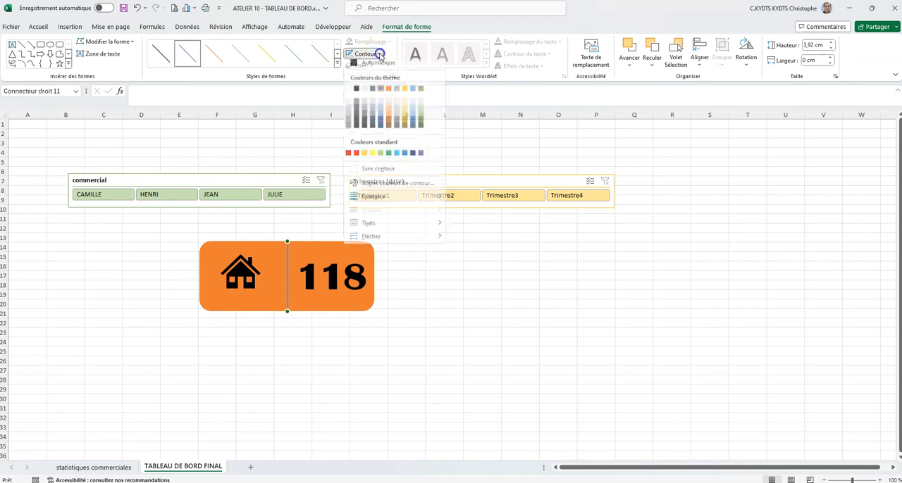
click(356, 67)
click(379, 55)
mouse_move(378, 200)
click(496, 288)
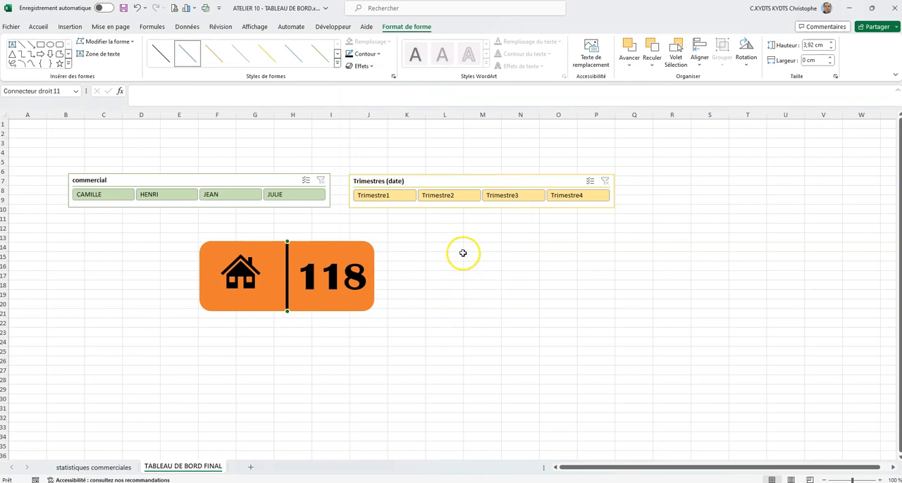
click(412, 239)
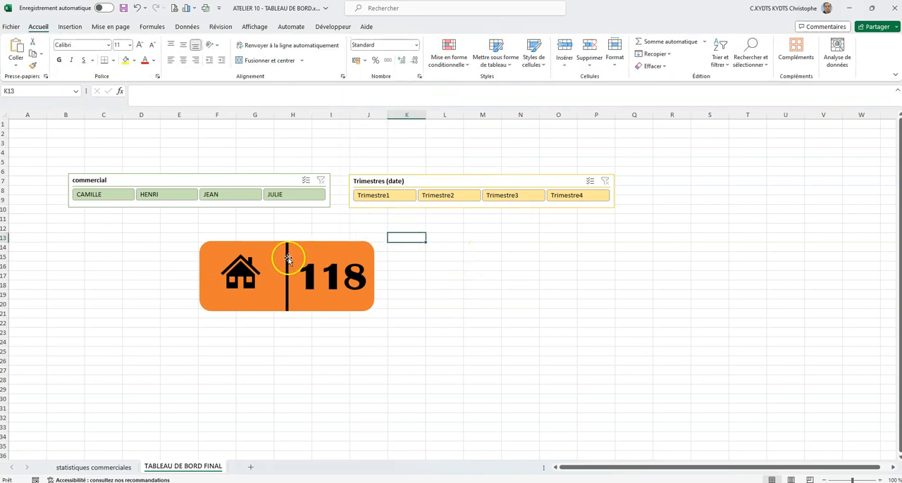
- Shorten the dividing line at both ends so it stays clear of the orange rectangle's edges
click(288, 258)
drag(287, 242, 287, 254)
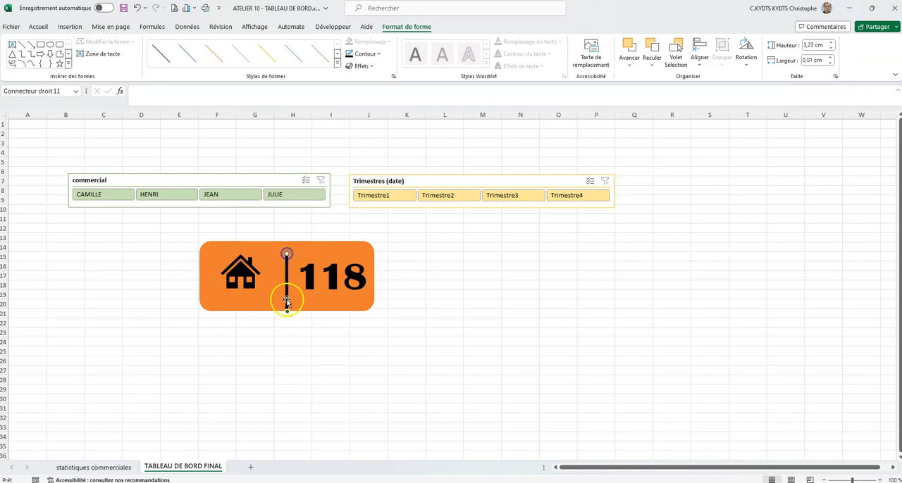
click(458, 257)
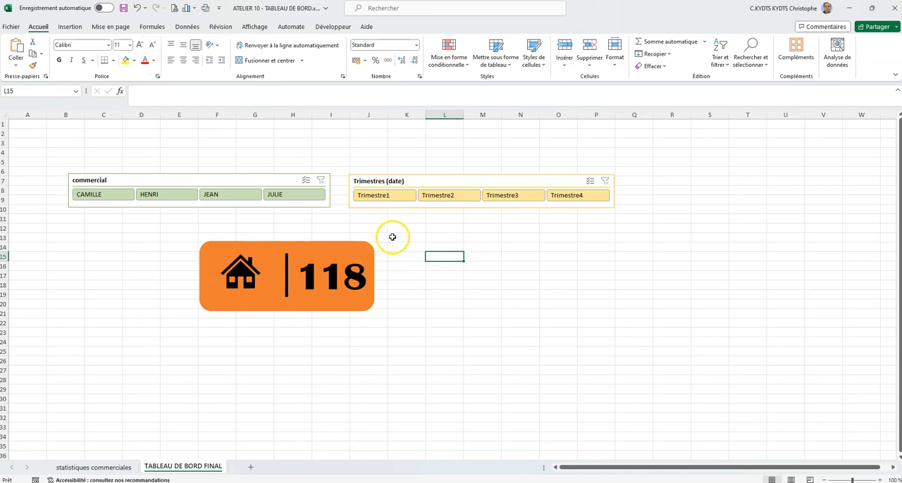
click(314, 250)
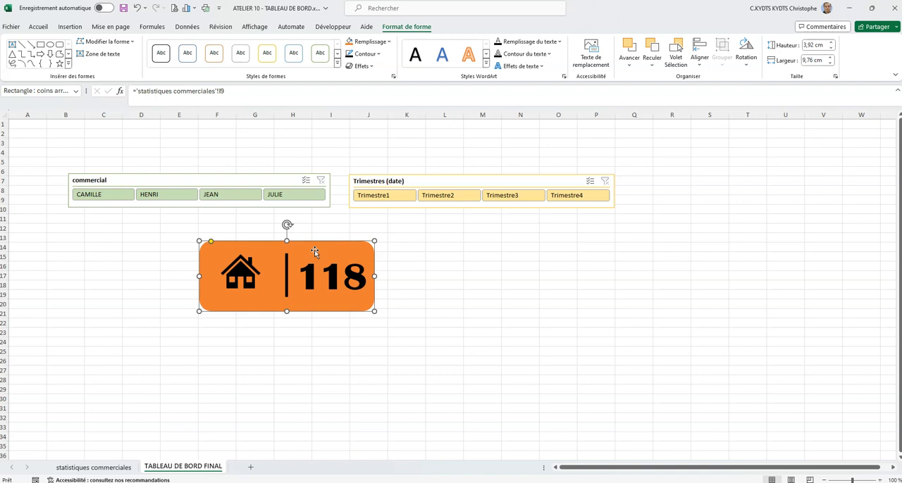
click(317, 248)
ctrl+click(286, 262)
click(317, 308)
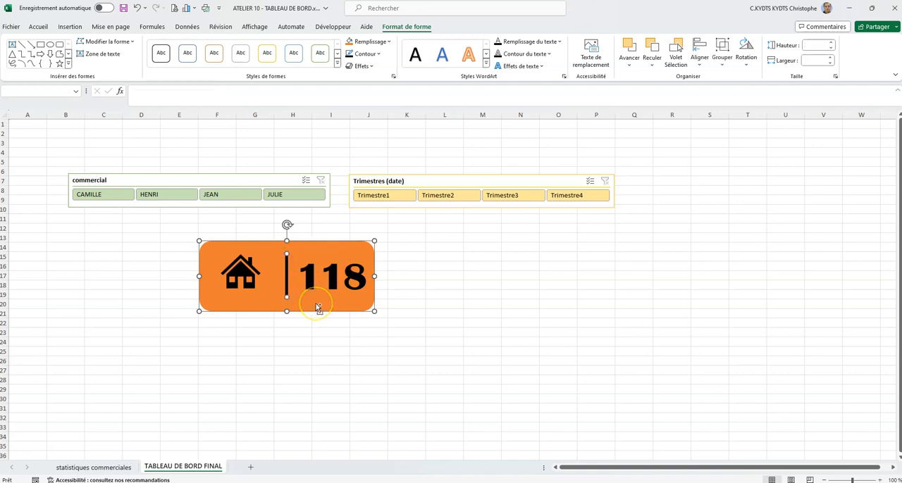
ctrl+click(243, 264)
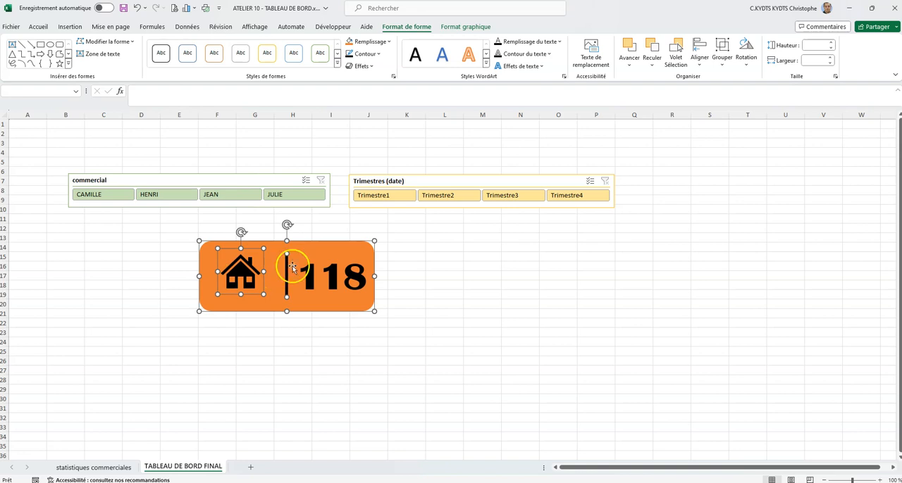
click(412, 253)
- Group the orange rectangle, dividing line and house icon, and move the group left below the commercial slicer
click(361, 252)
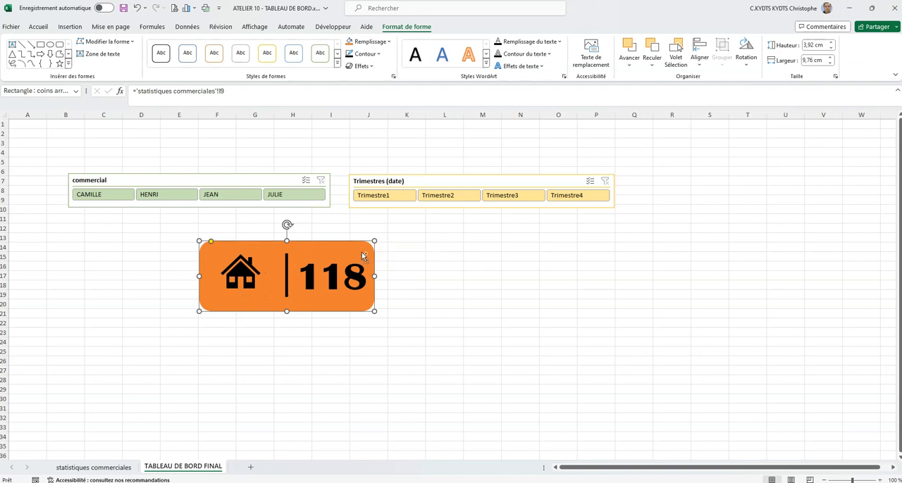
shift+click(286, 268)
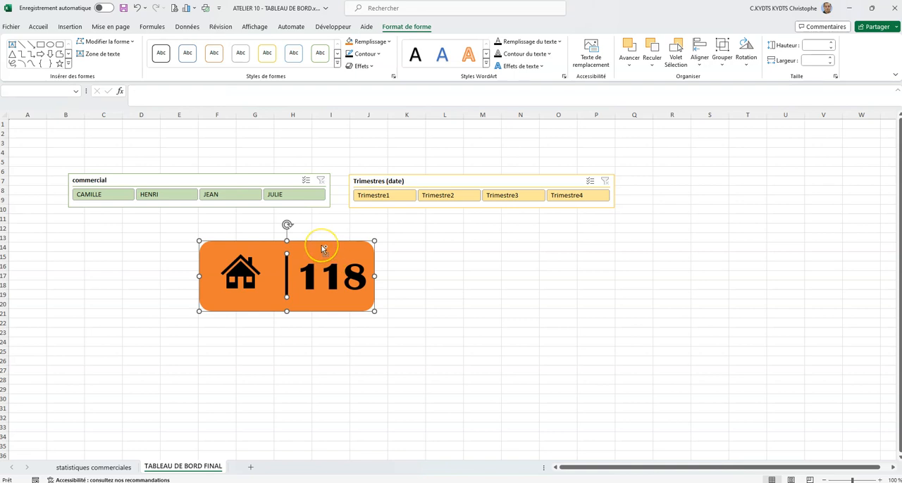
shift+click(242, 268)
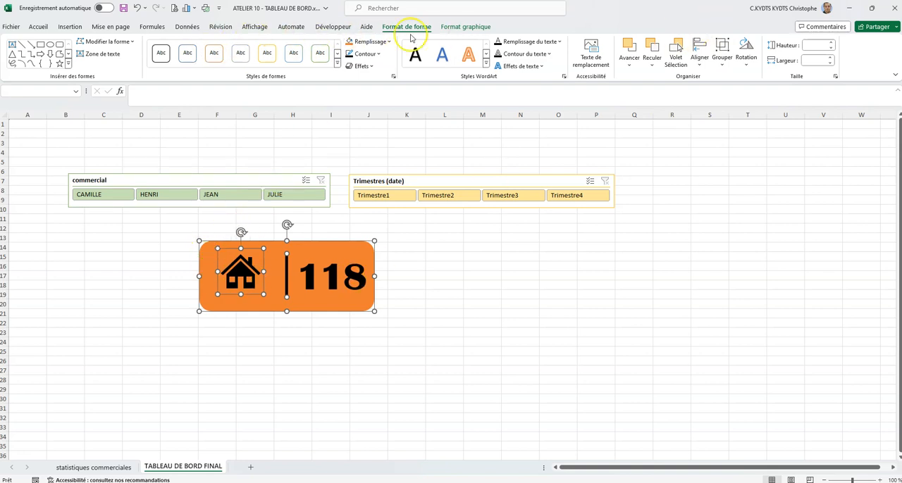
click(722, 51)
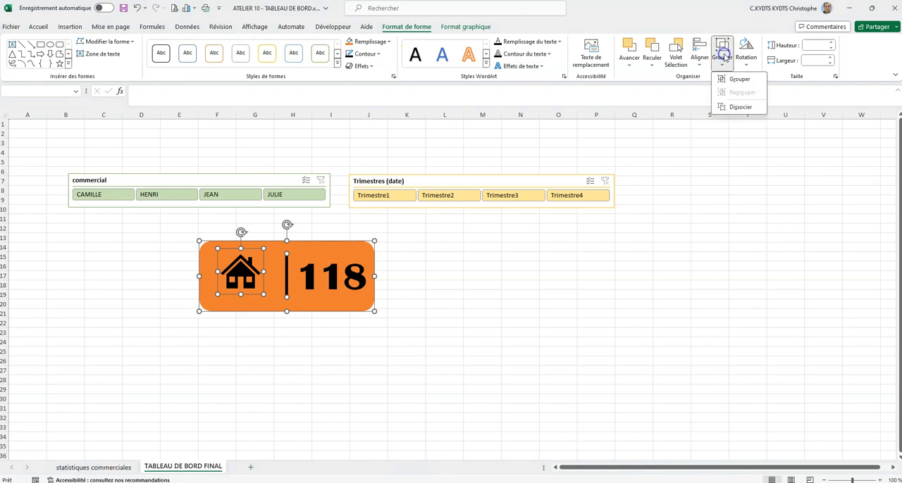
click(731, 79)
drag(355, 260, 248, 253)
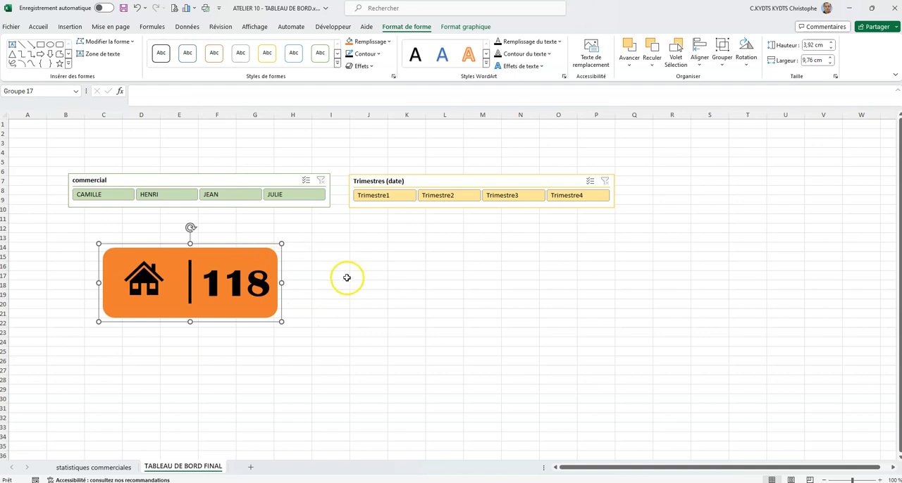
click(349, 256)
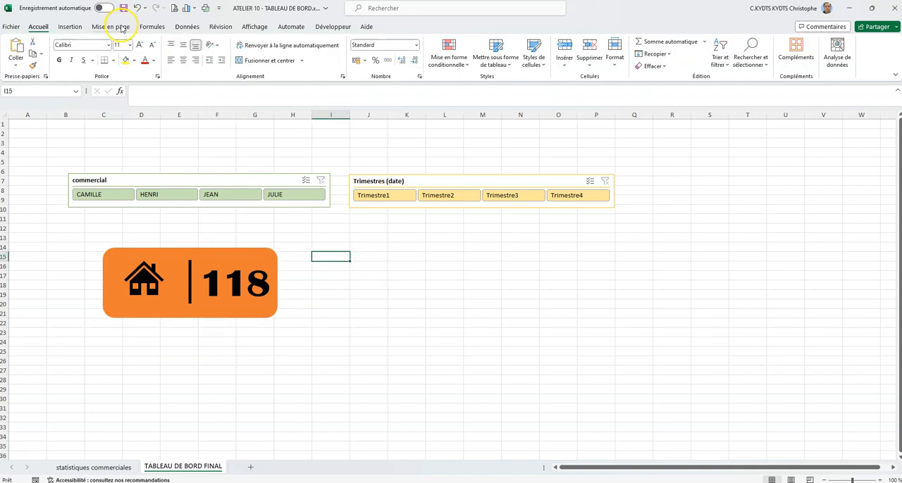
- Insert a text box above the orange card reading "Factures sur la période"
click(70, 26)
click(150, 56)
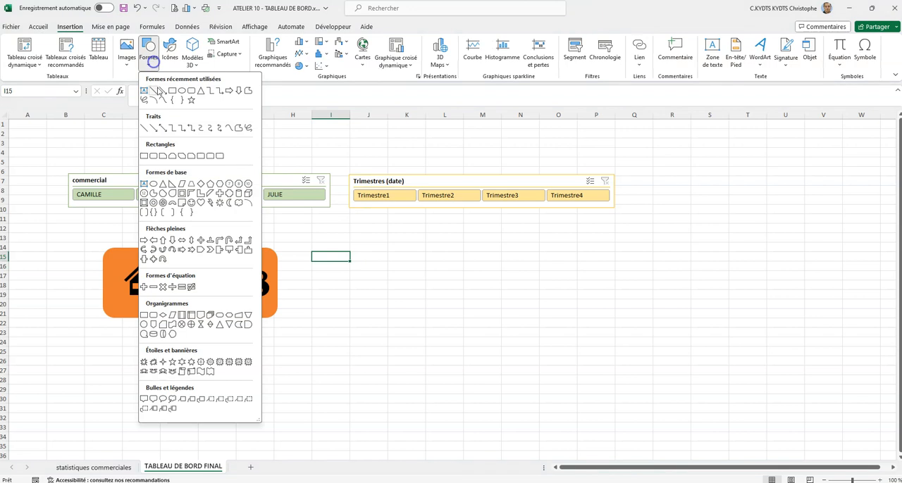
click(146, 92)
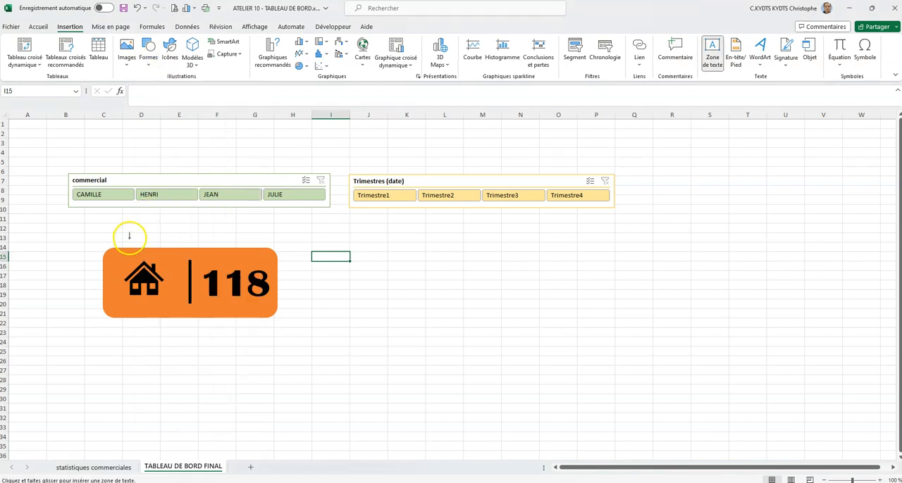
click(134, 237)
text(Factures)
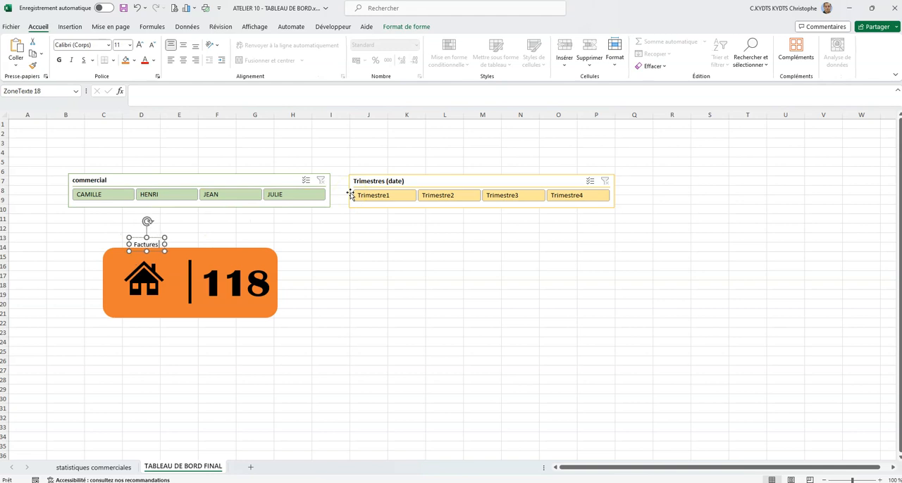
text( sur la période)
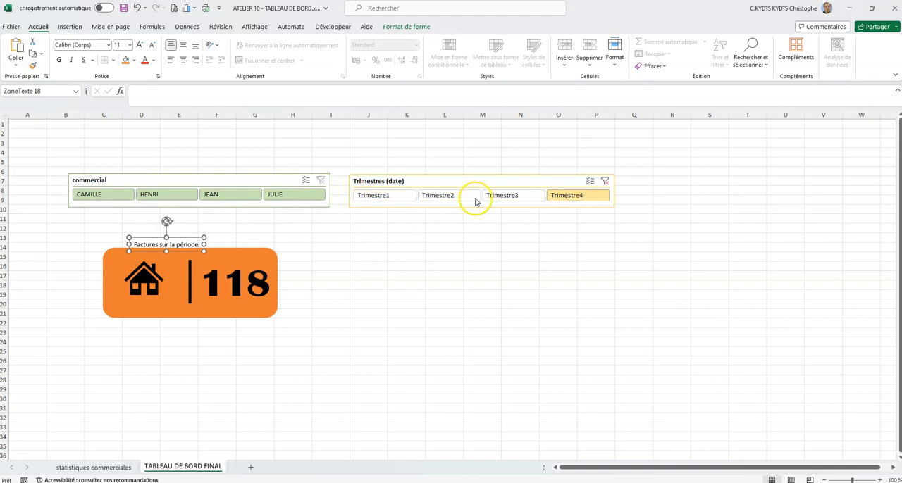
- Filter the quarter slicer to Trimestre1 and move the title text box slightly up and right, clear of the orange card
click(386, 199)
click(367, 256)
click(189, 244)
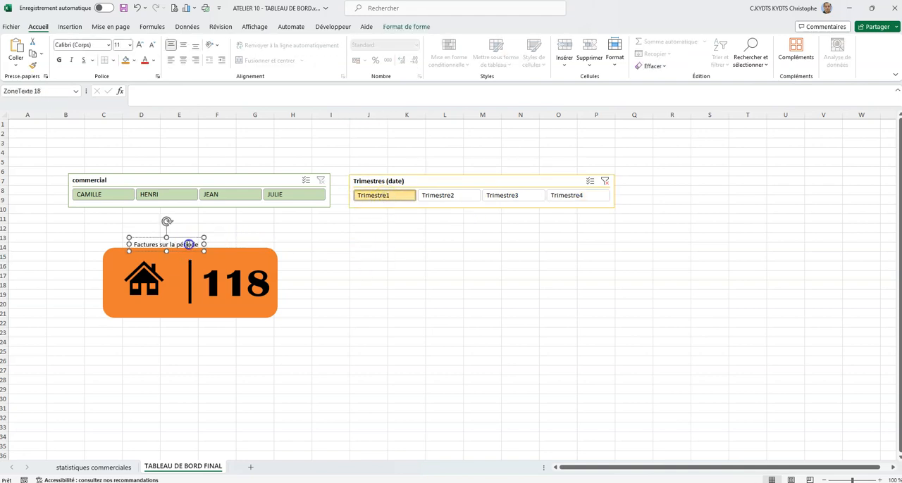
drag(189, 242, 219, 233)
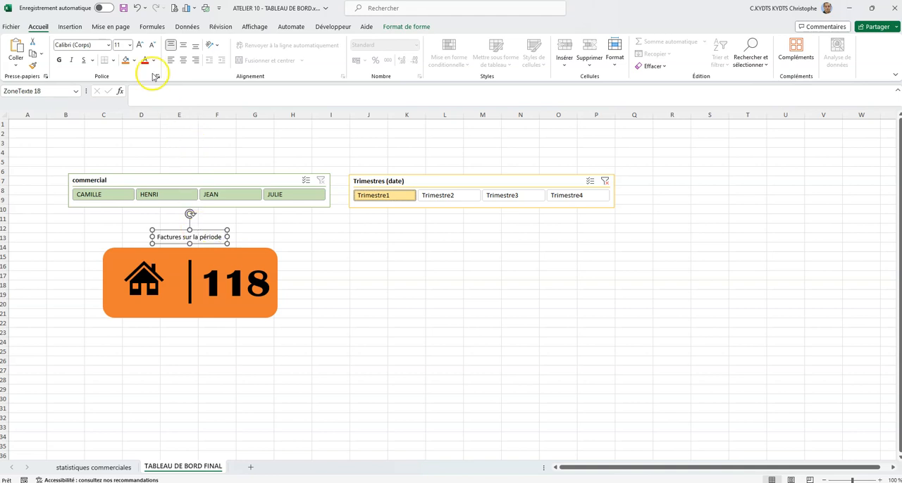
- Format the "Factures sur la période" title in Britannic Bold at size 32 and reposition it directly above the orange card
click(107, 44)
click(110, 112)
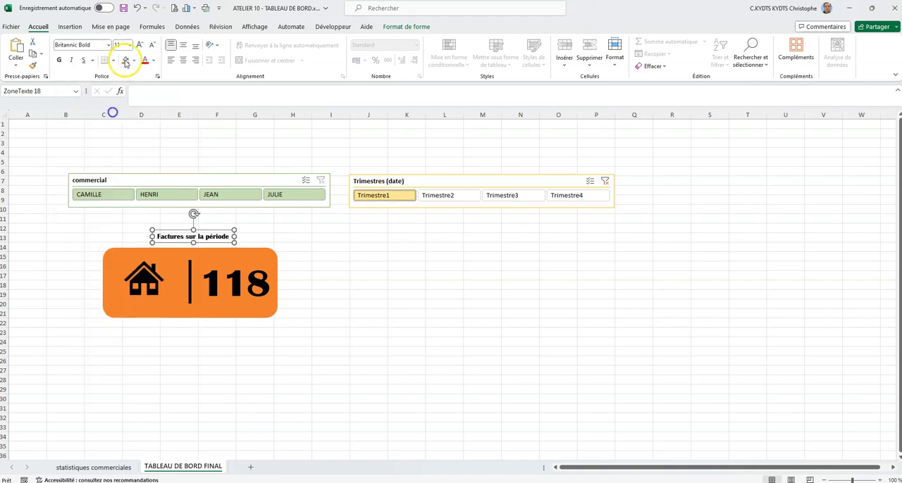
click(138, 44)
click(138, 44)
click(138, 44)
click(138, 44)
click(138, 44)
click(138, 44)
click(138, 43)
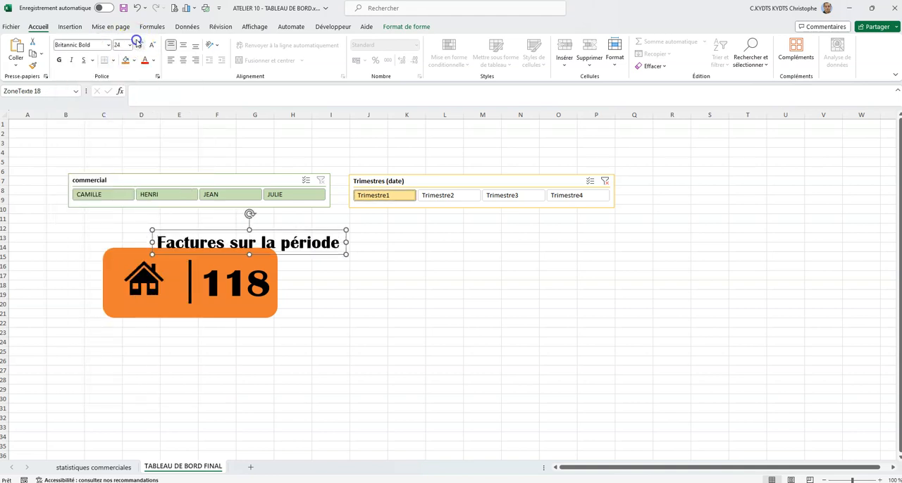
click(138, 43)
drag(280, 230, 220, 220)
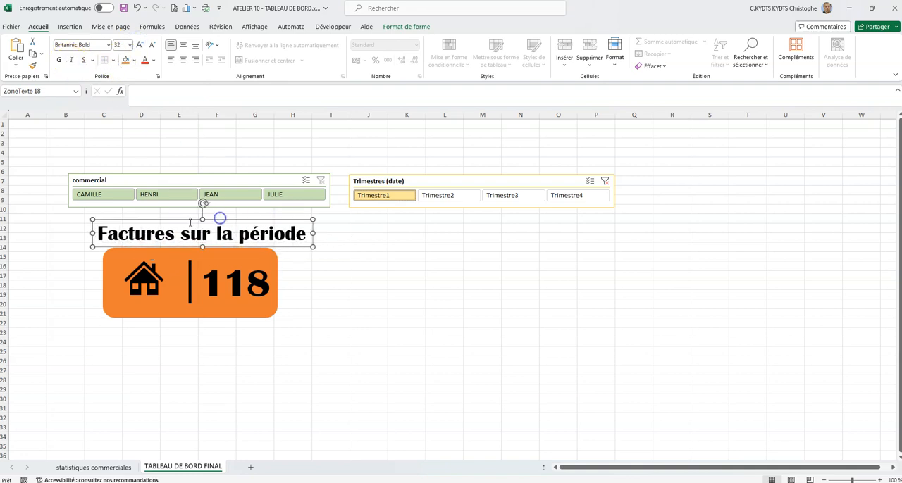
- Group the title text box with the orange card and place the group just below the commercial slicer
shift+click(116, 259)
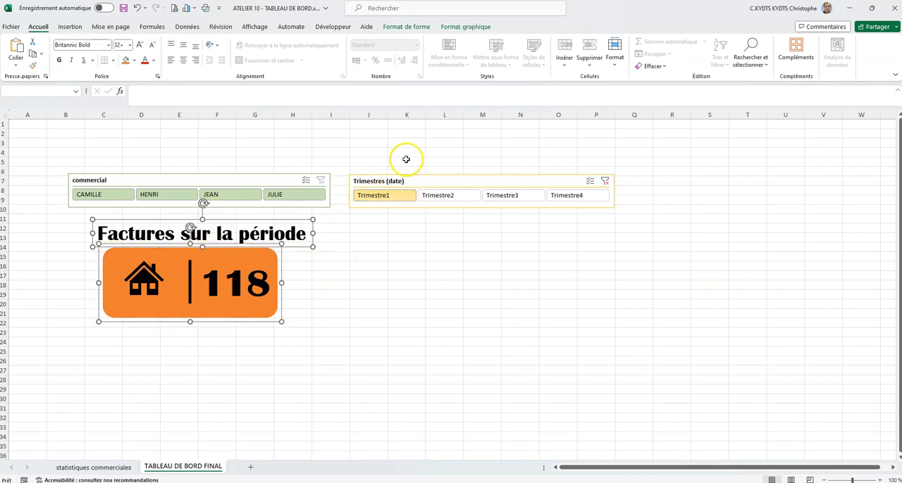
click(397, 26)
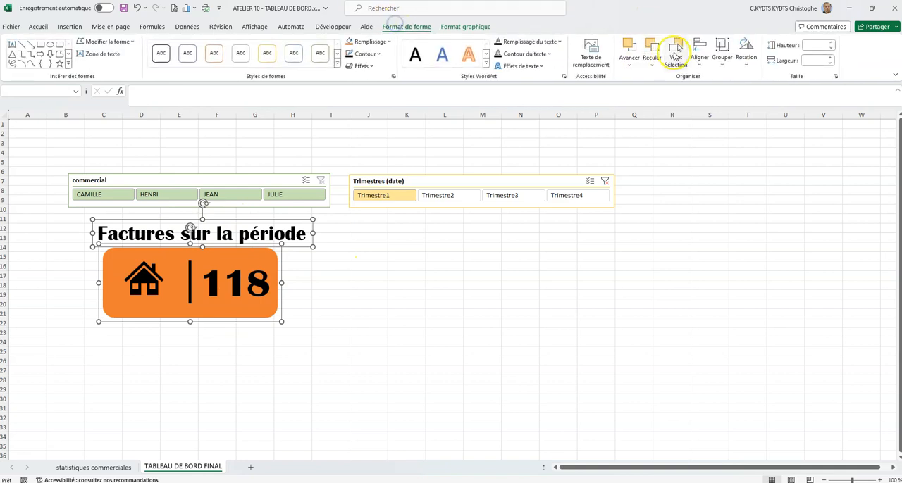
click(722, 53)
click(737, 84)
click(403, 301)
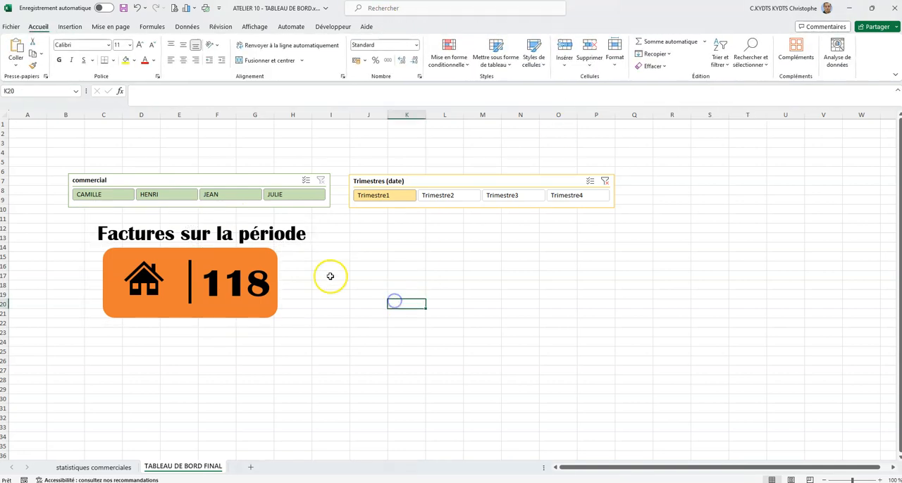
drag(264, 259, 286, 248)
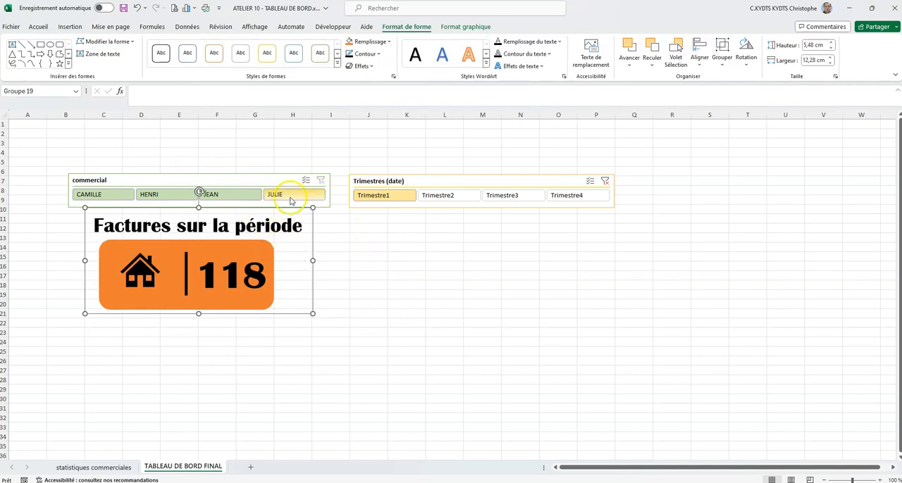
- Filter the commercial slicer by individual salespeople to test the invoice card, and reselect all four salespeople
click(296, 162)
click(299, 194)
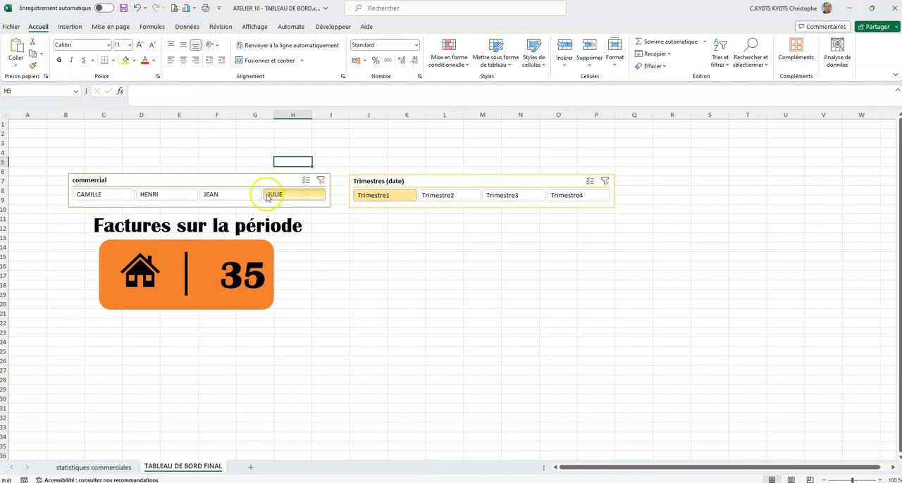
click(242, 194)
click(180, 196)
click(118, 195)
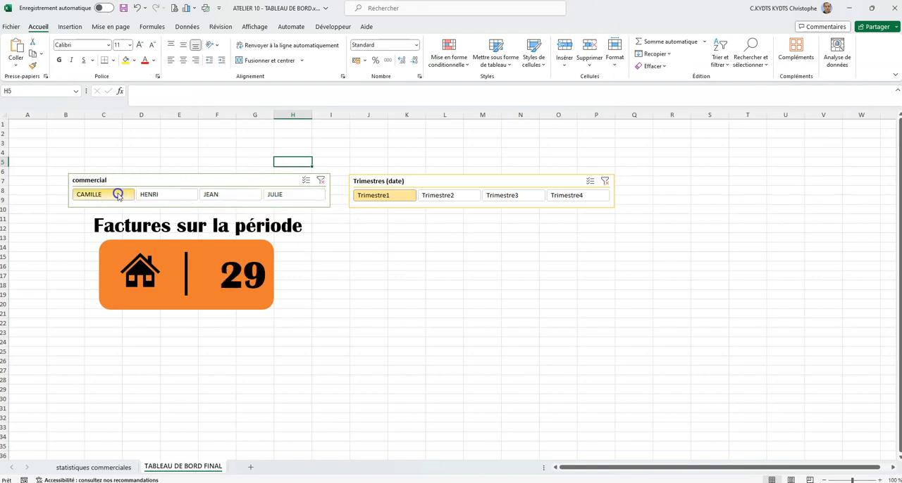
click(161, 195)
drag(282, 197, 109, 196)
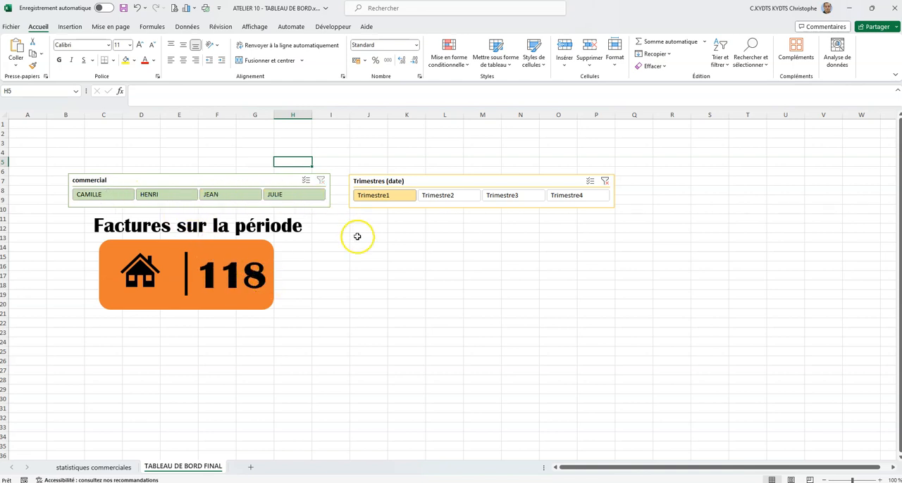
- Try different quarter selections in the Trimestres (date) slicer to test the invoice card, and clear the slicer's filter
click(357, 237)
drag(447, 199, 469, 200)
click(584, 200)
drag(468, 200, 501, 198)
drag(503, 198, 570, 198)
drag(573, 198, 516, 198)
drag(514, 199, 479, 198)
click(359, 197)
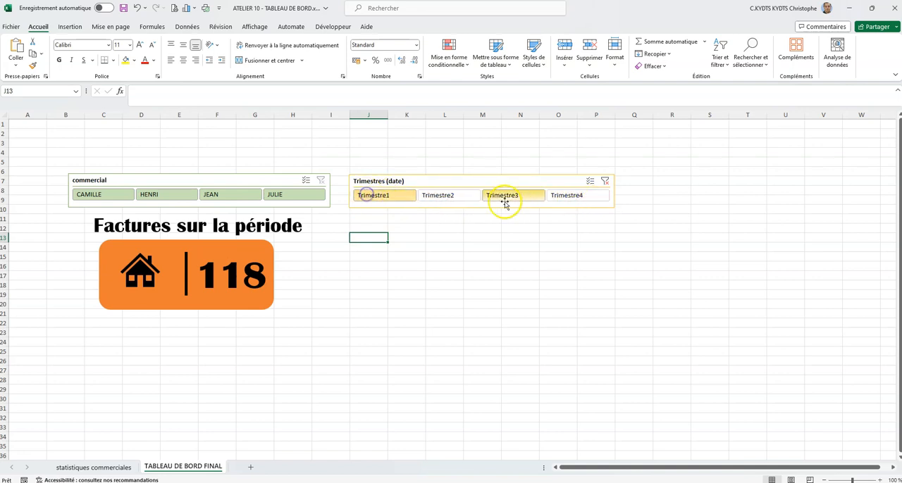
click(604, 182)
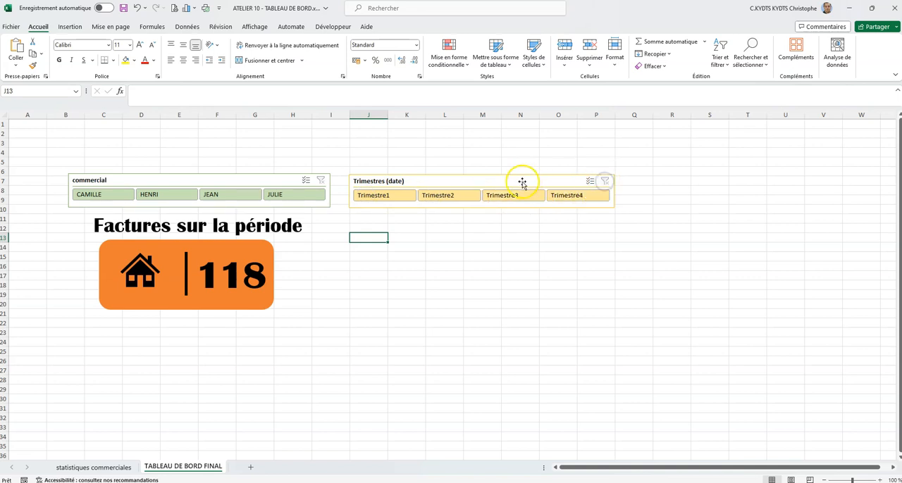
- Connect the Trimestres (date) slicer to Tableau croisé dynamique1, 2 and 4 as well, through its report connections
right_click(466, 183)
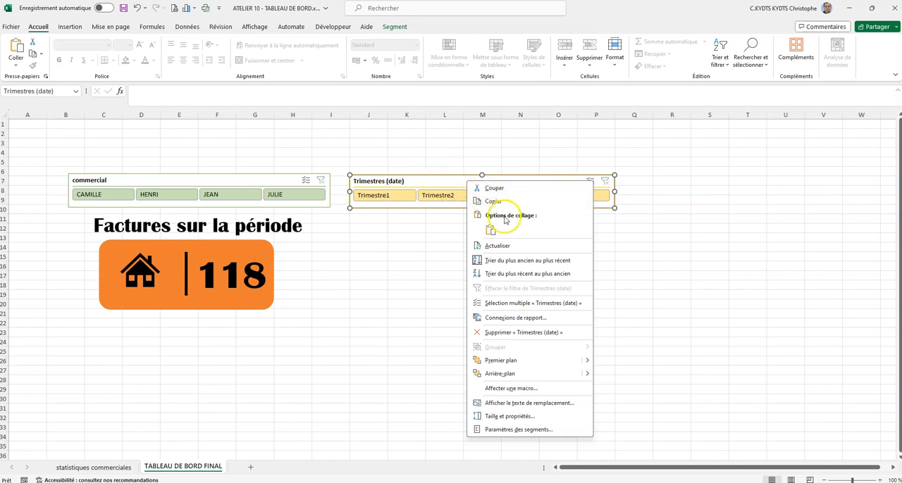
click(531, 322)
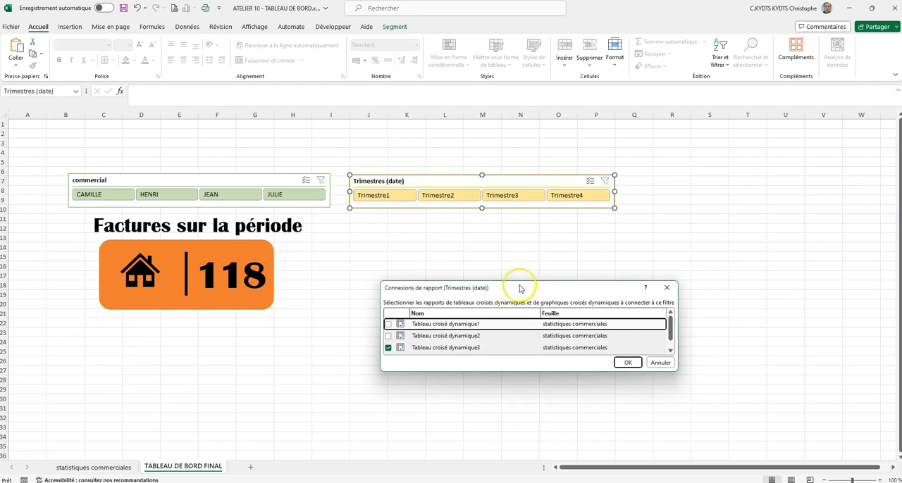
drag(519, 285, 521, 232)
click(388, 271)
click(387, 282)
click(388, 306)
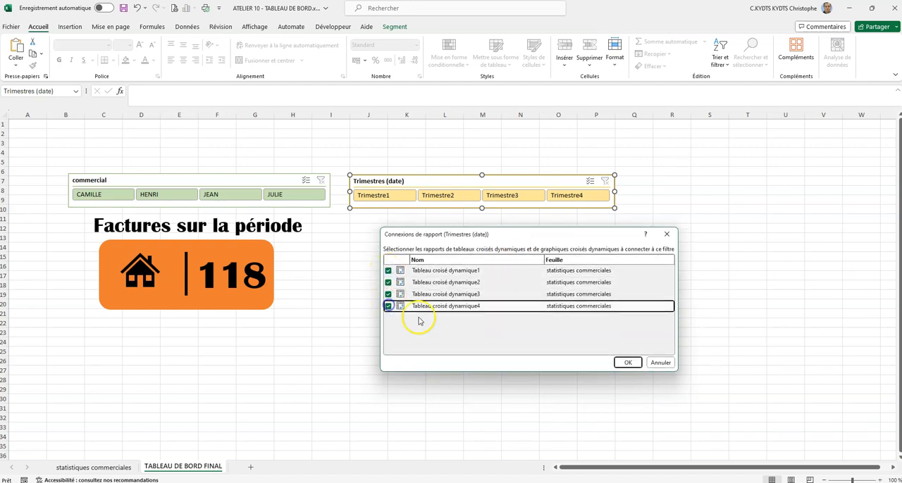
click(632, 365)
click(461, 253)
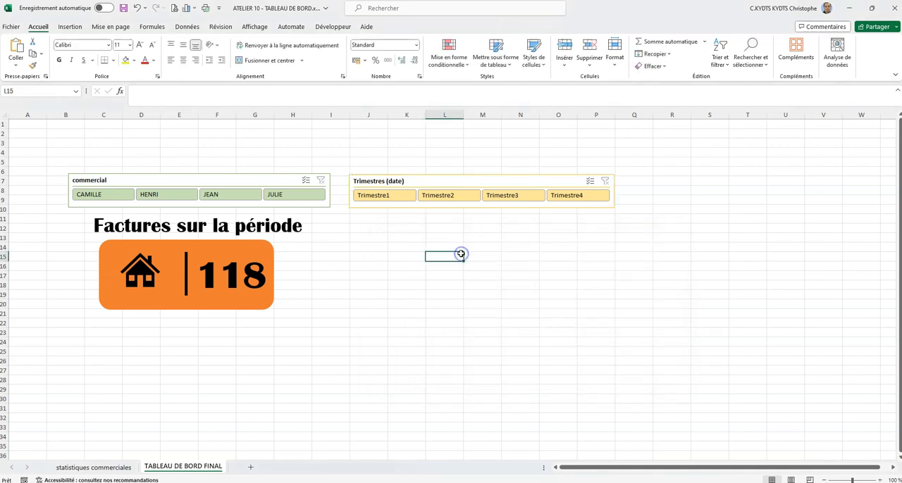
- Test the quarter slicer's effect on the invoice card by filtering different quarters, ending with only Trimestre1 selected
click(451, 198)
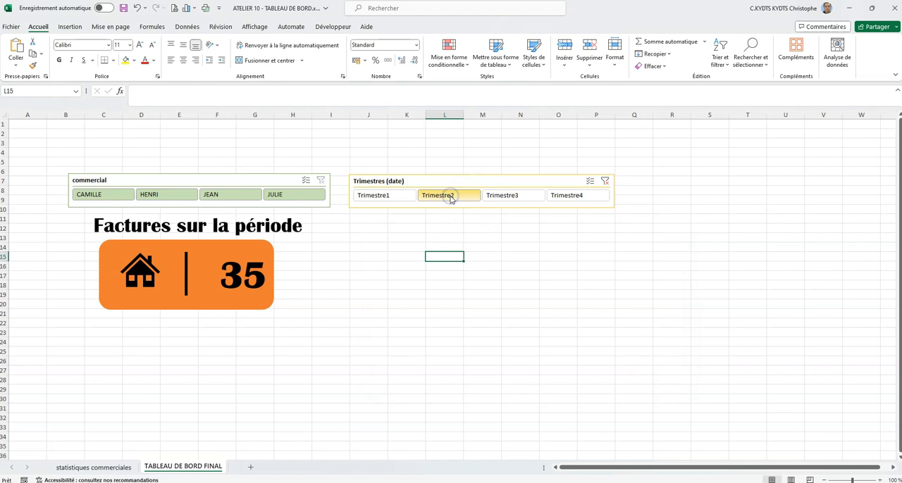
click(391, 196)
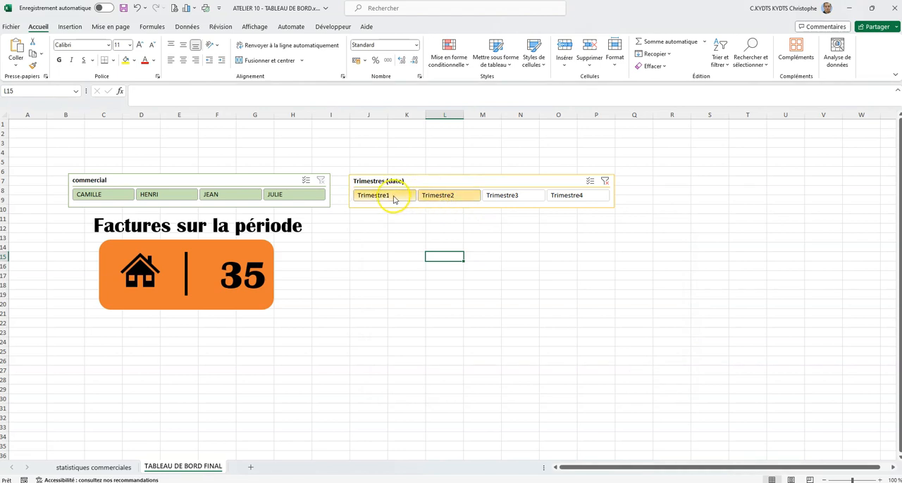
click(537, 197)
click(526, 196)
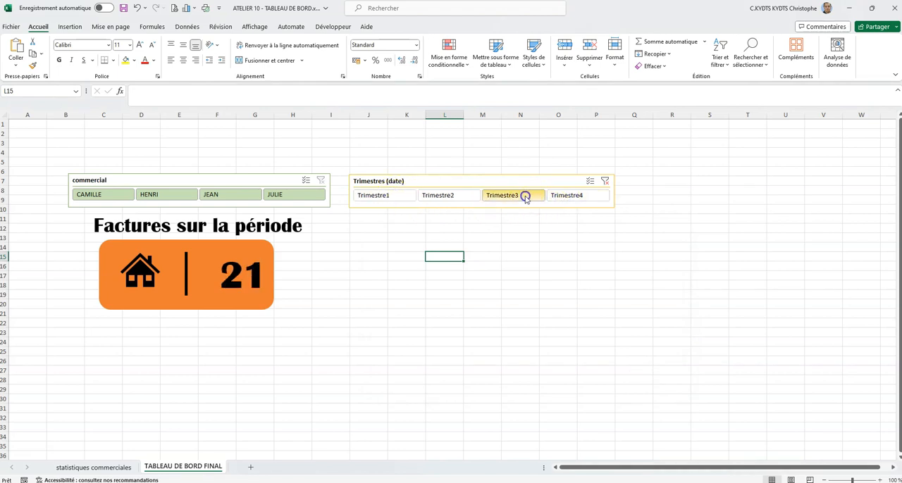
click(459, 196)
click(381, 196)
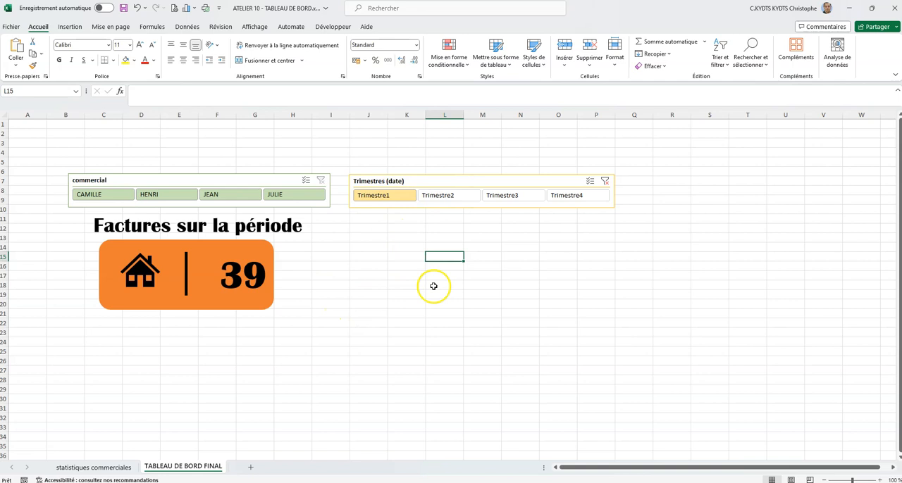
drag(901, 183, 414, 1)
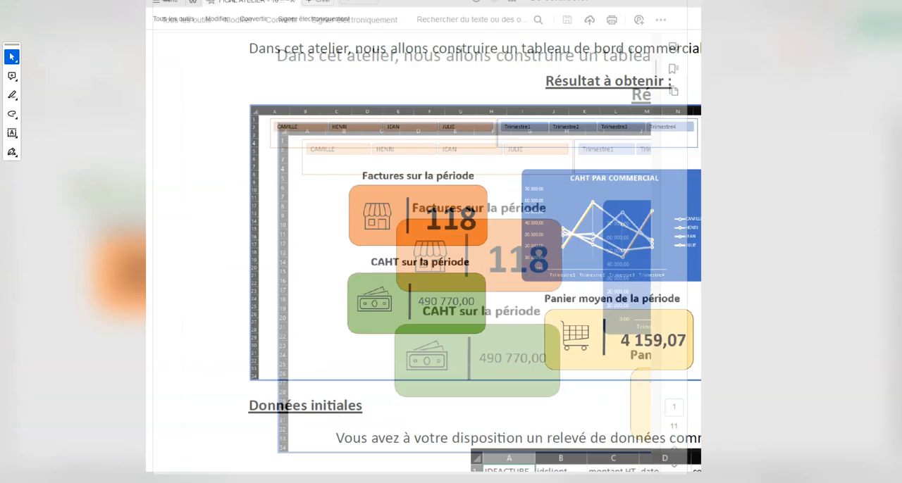
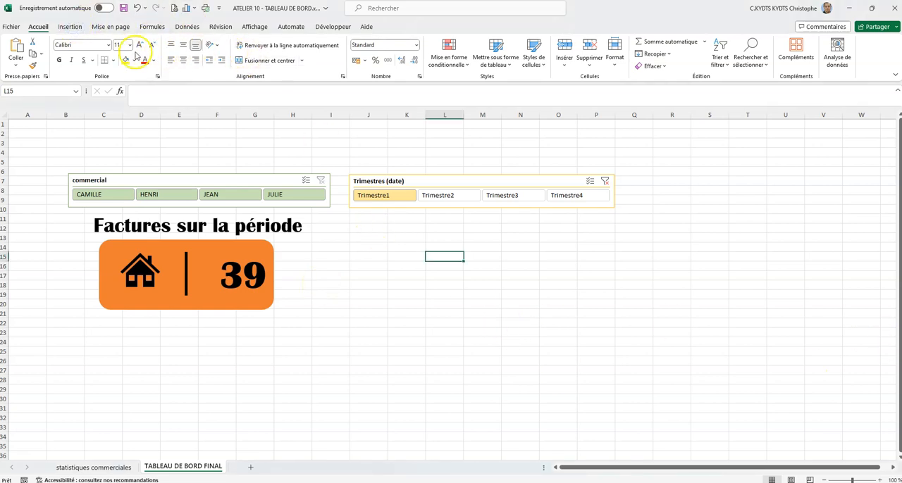
- Draw a green rounded rectangle of about 4.15 by 10.05 cm without outline, and position it below the orange invoice card
click(78, 28)
click(148, 49)
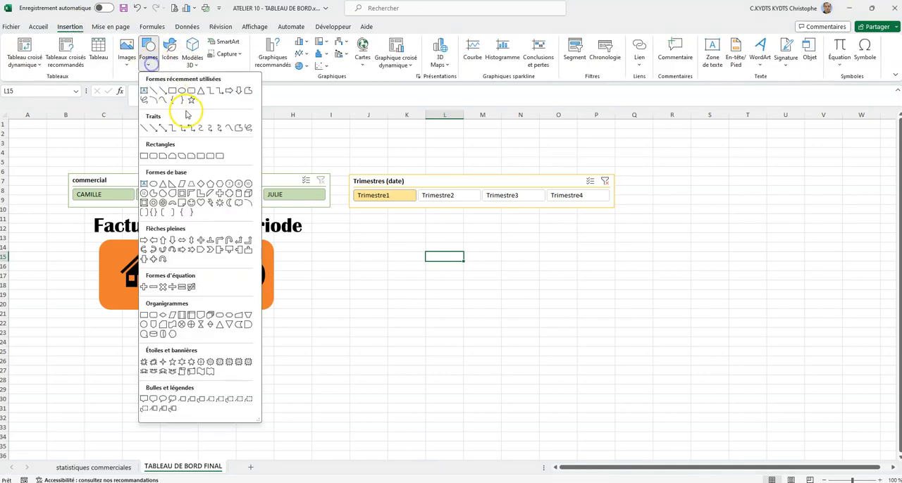
click(190, 91)
drag(97, 375, 277, 450)
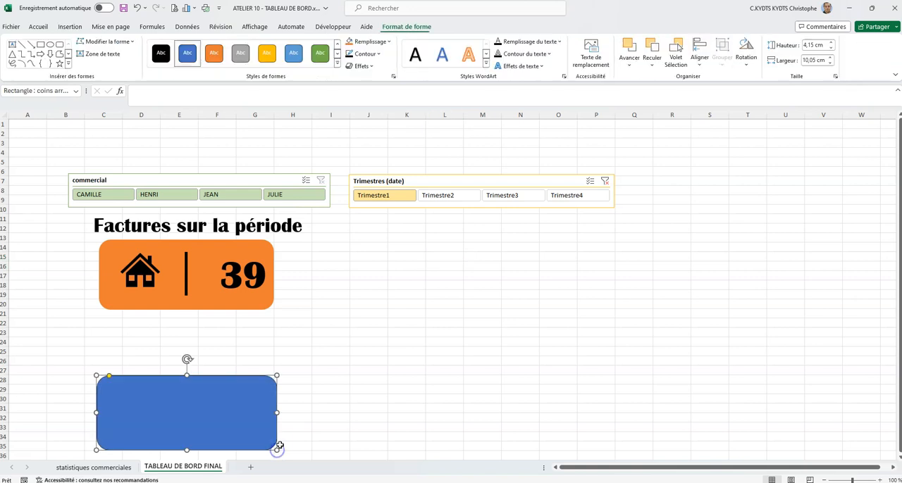
click(351, 62)
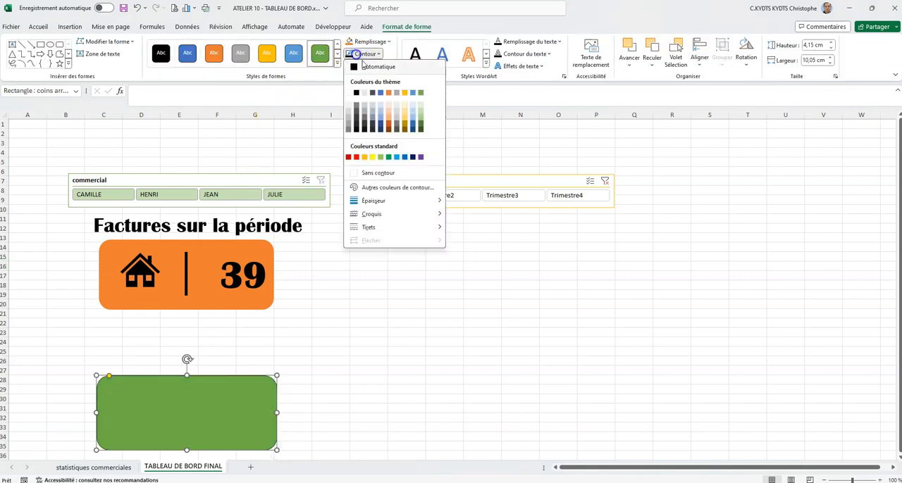
click(359, 172)
mouse_move(234, 413)
mouse_down()
mouse_move(232, 388)
mouse_move(230, 401)
mouse_up()
- Link the green rectangle's text to cell I19 of the statistiques commerciales sheet, the CAHT total
click(185, 104)
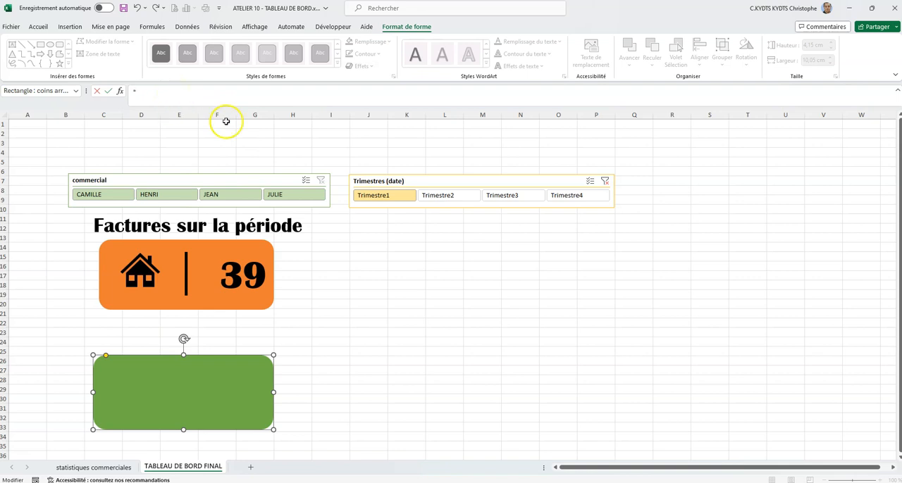
click(130, 468)
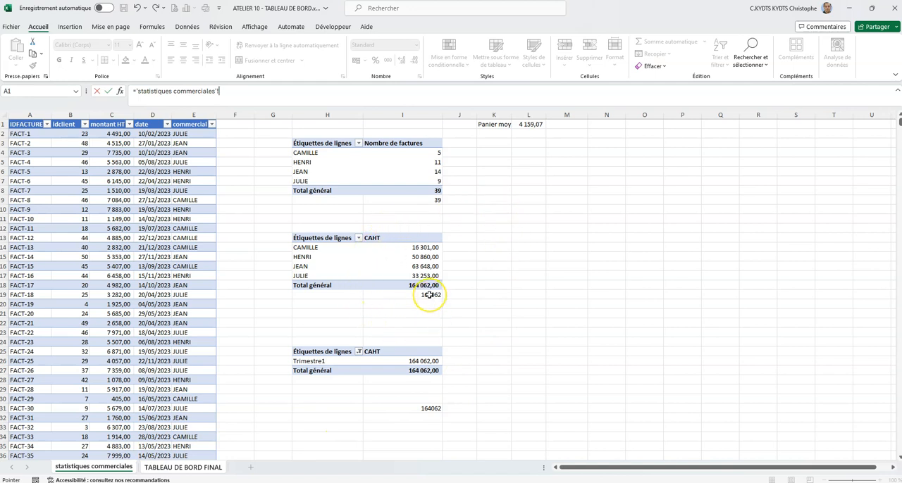
click(397, 297)
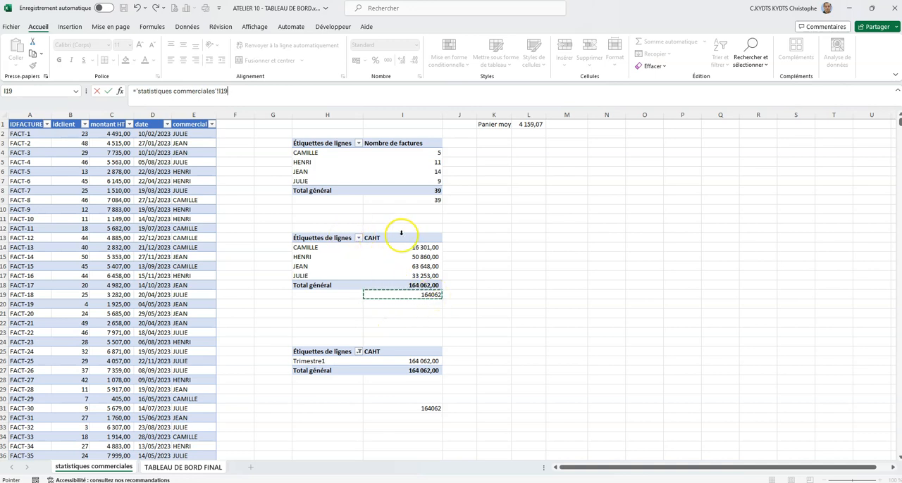
click(161, 467)
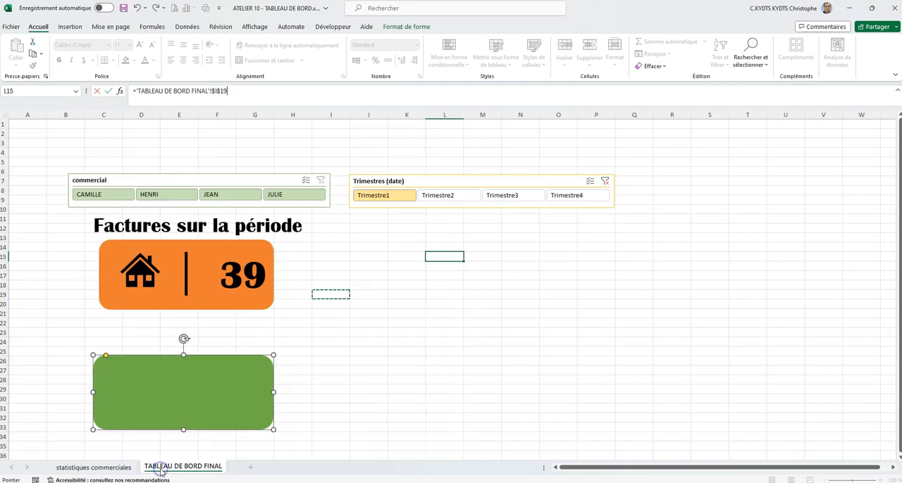
click(117, 471)
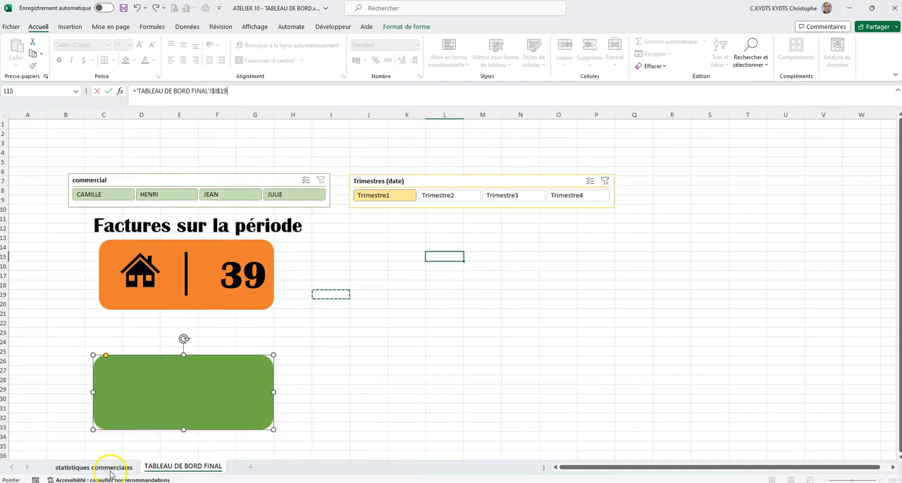
click(392, 292)
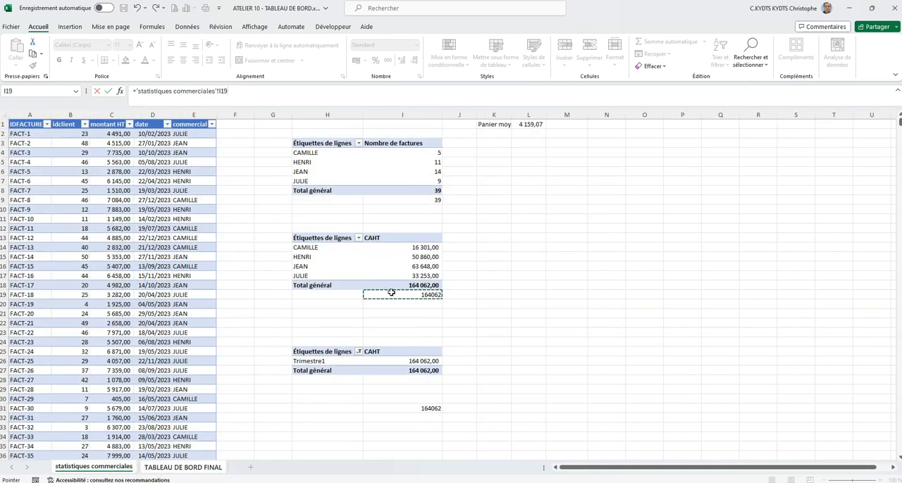
key(Return)
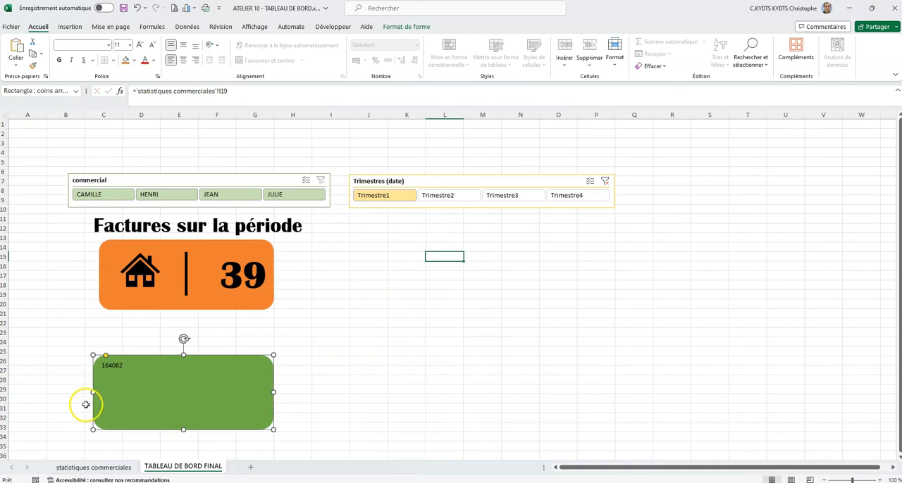
- Align the green card's figure right and vertically centred, and enlarge its font size to 28
click(196, 60)
click(183, 44)
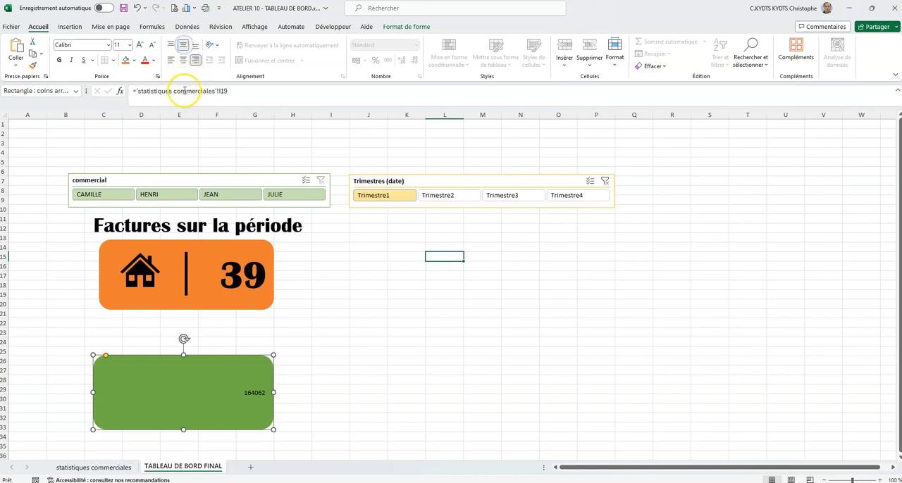
click(139, 44)
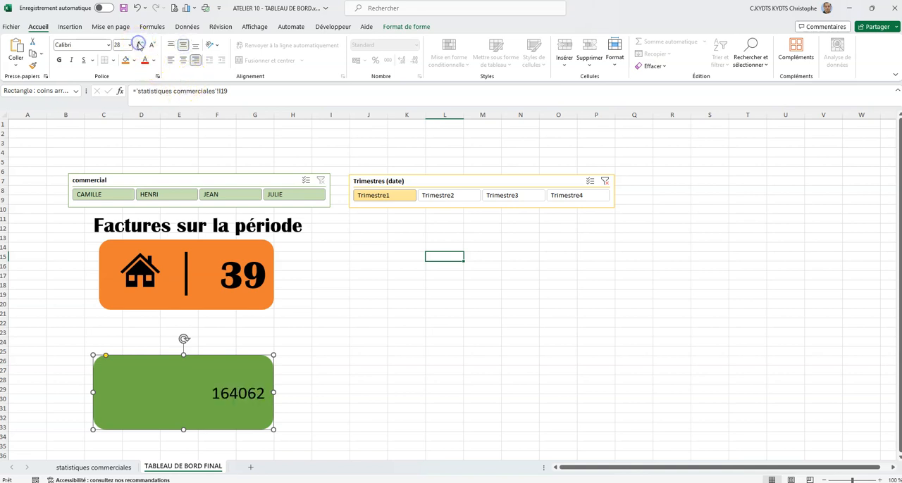
click(306, 262)
- Format cell I19 on statistiques commerciales with a thousands separator and two decimals, and return to TABLEAU DE BORD FINAL
click(232, 395)
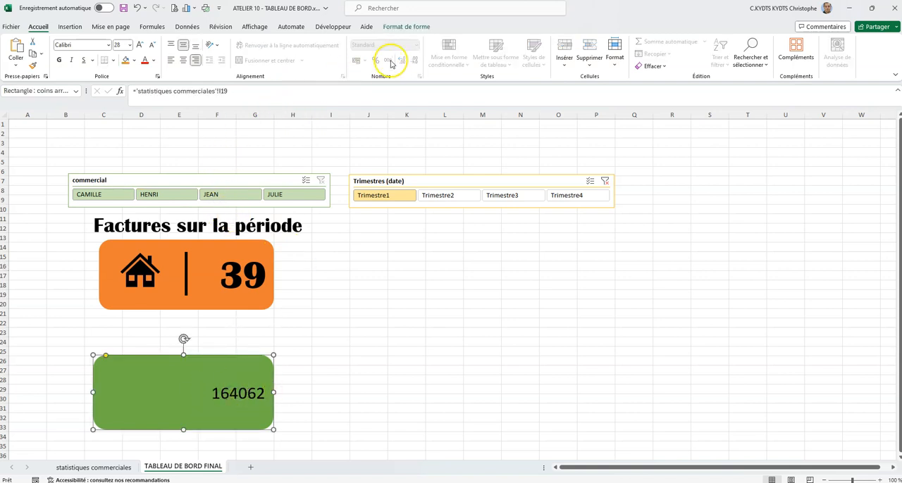
click(120, 467)
click(428, 296)
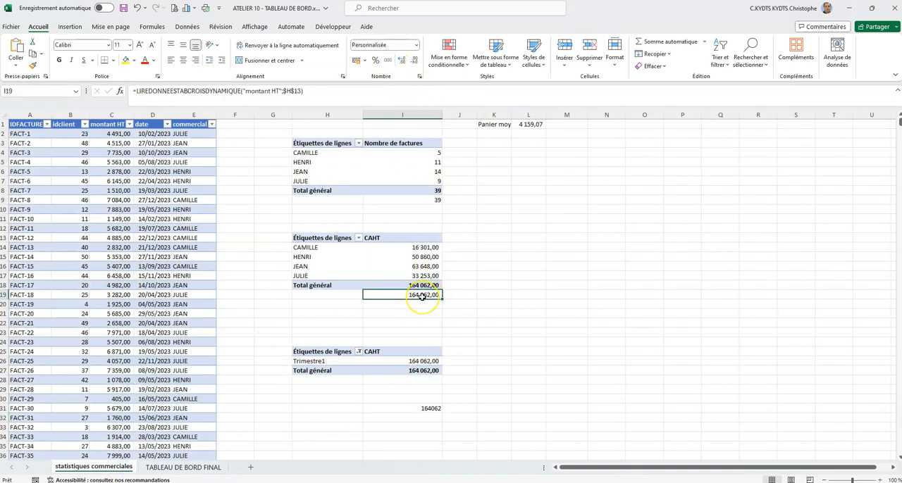
click(183, 467)
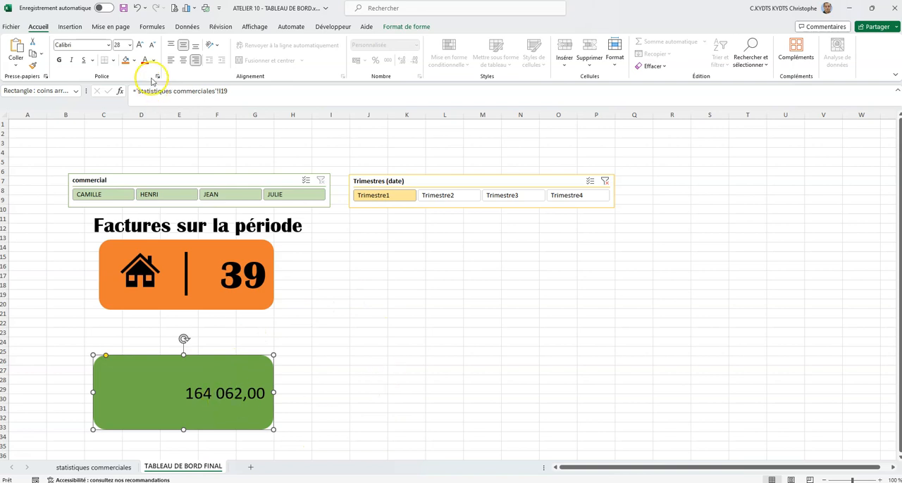
- Insert the outlined banknotes icon found by searching "argent", and place it in front of the amount on the green card
click(113, 26)
click(70, 26)
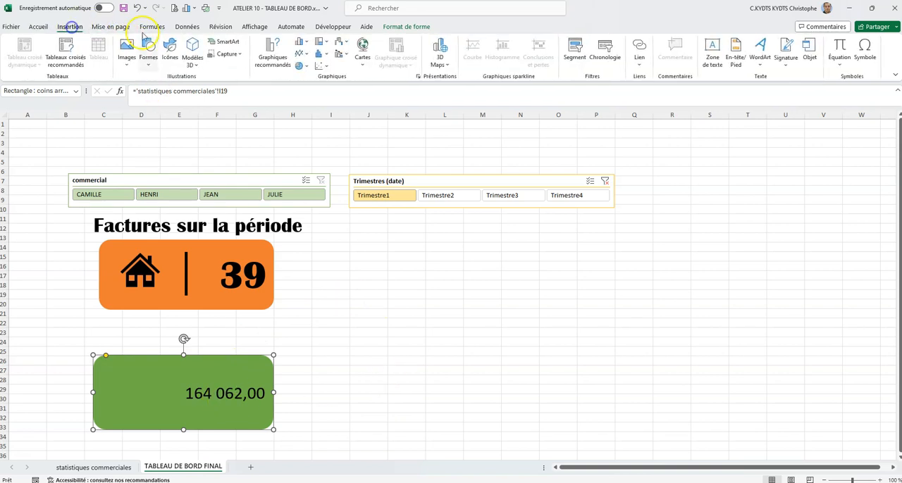
click(169, 45)
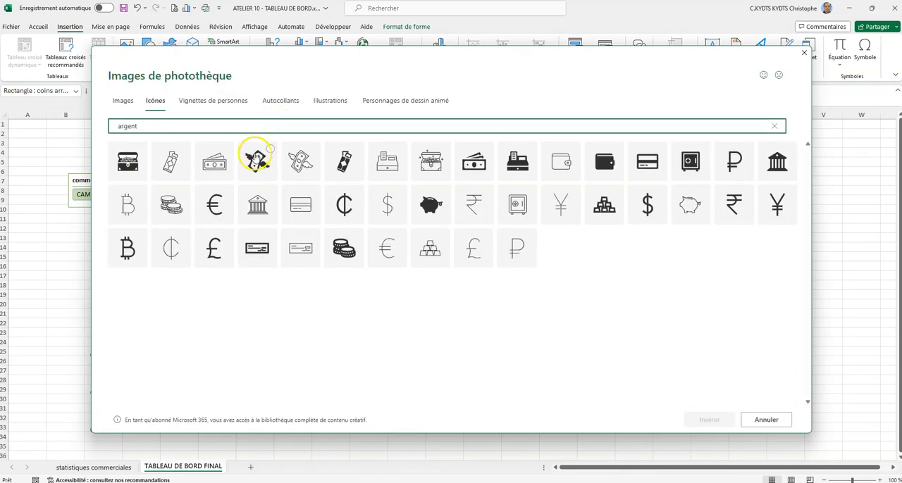
click(211, 159)
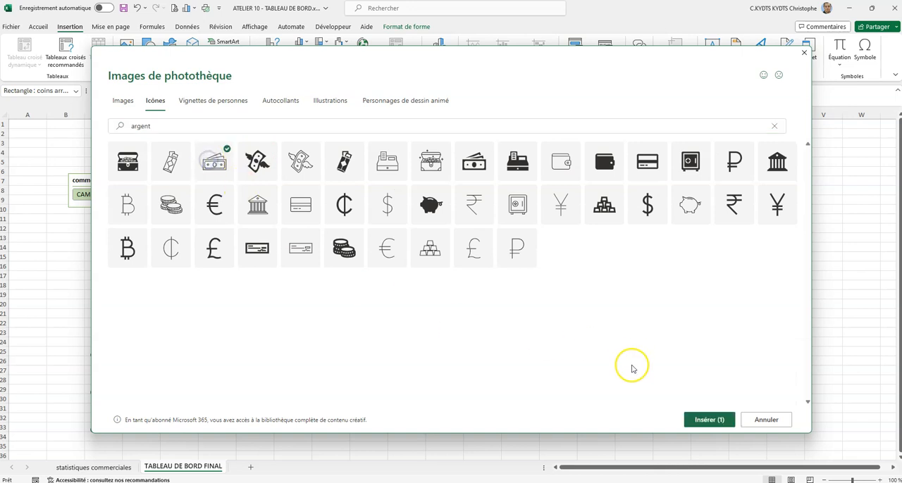
click(705, 420)
drag(299, 287, 135, 389)
click(293, 351)
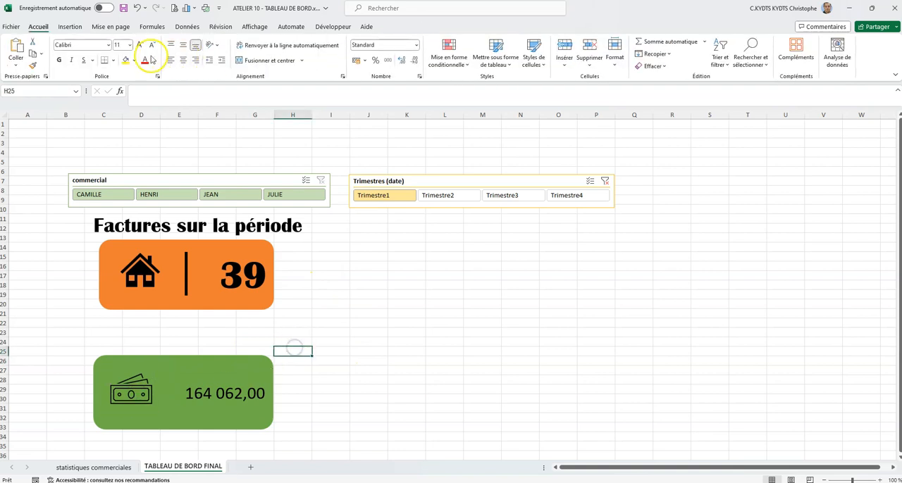
- Draw a vertical line about 2.51 cm long between the banknotes icon and the amount on the green card
click(79, 26)
click(148, 51)
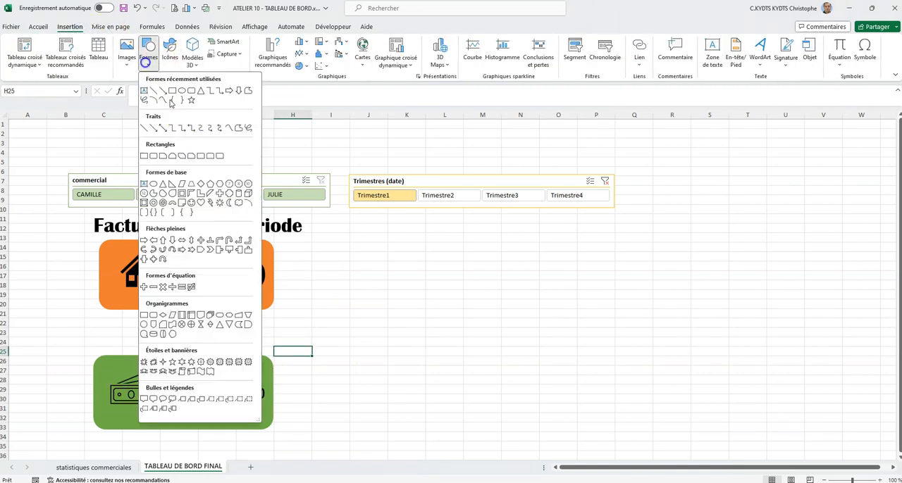
click(150, 89)
click(169, 367)
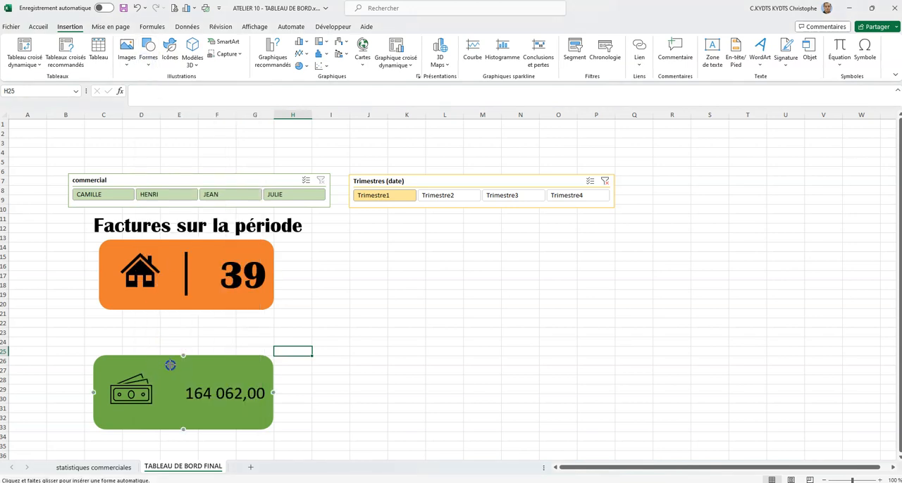
drag(170, 411, 170, 409)
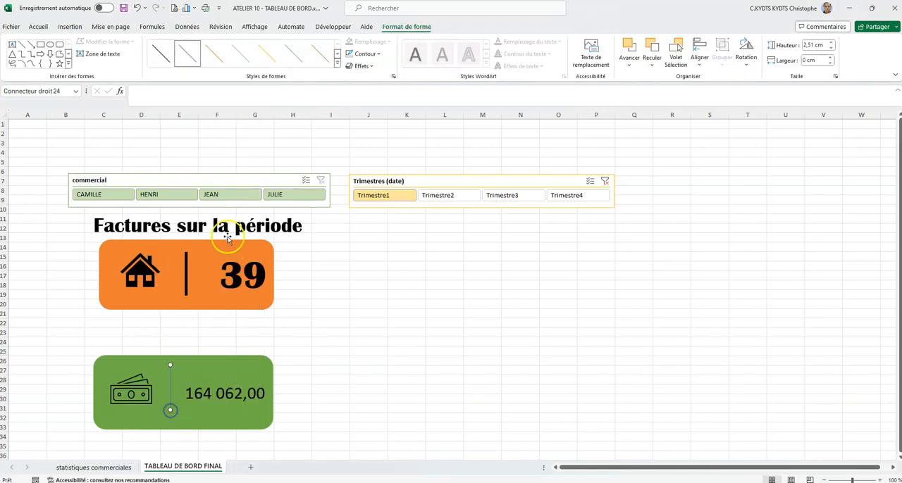
- Make the green card's separator line black and 4½ pt thick, and centre it vertically between icon and amount
click(364, 53)
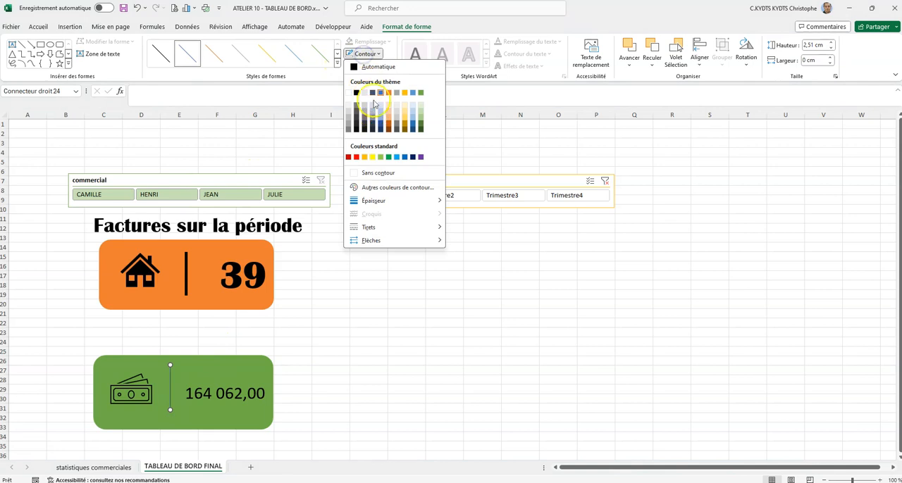
click(356, 92)
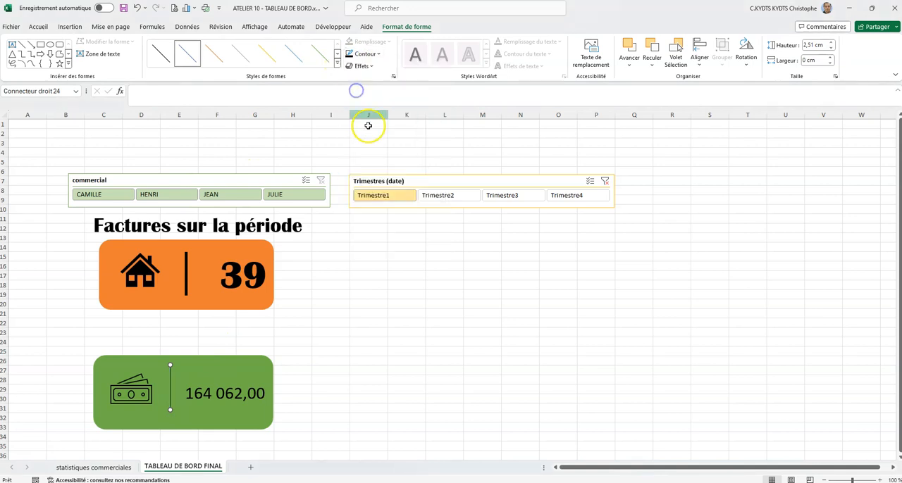
click(364, 54)
click(376, 201)
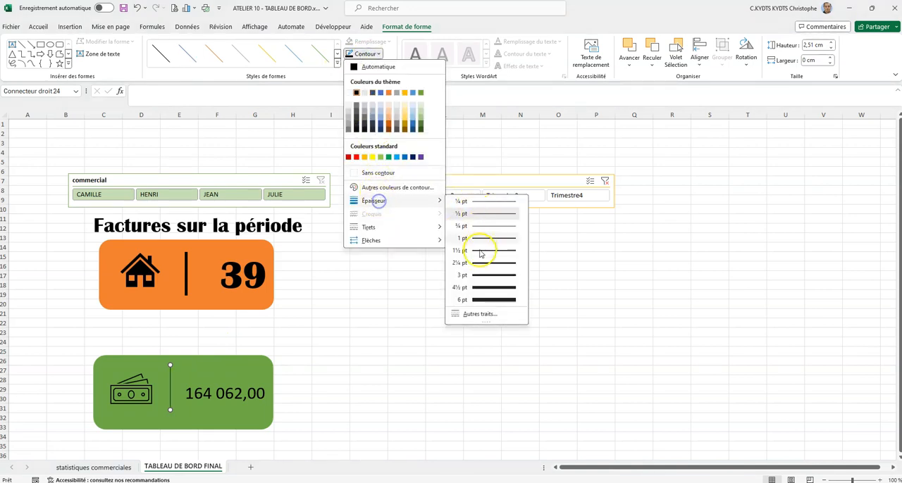
click(481, 287)
drag(171, 386, 174, 394)
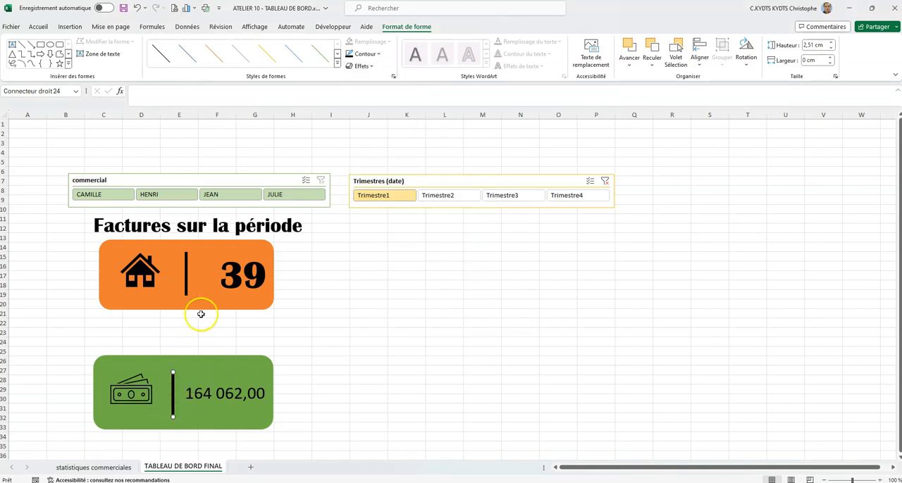
click(198, 227)
click(365, 372)
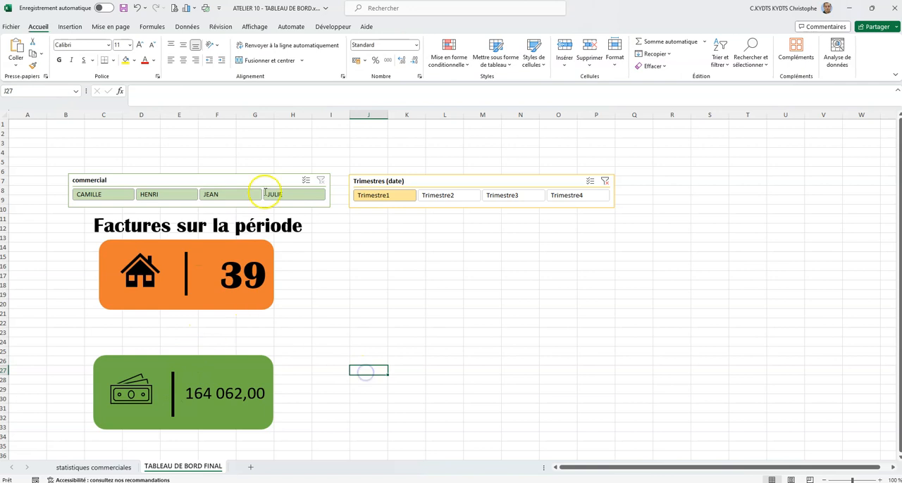
- Add a text box reading "CAHT sur la période" above the green card
click(70, 26)
click(148, 55)
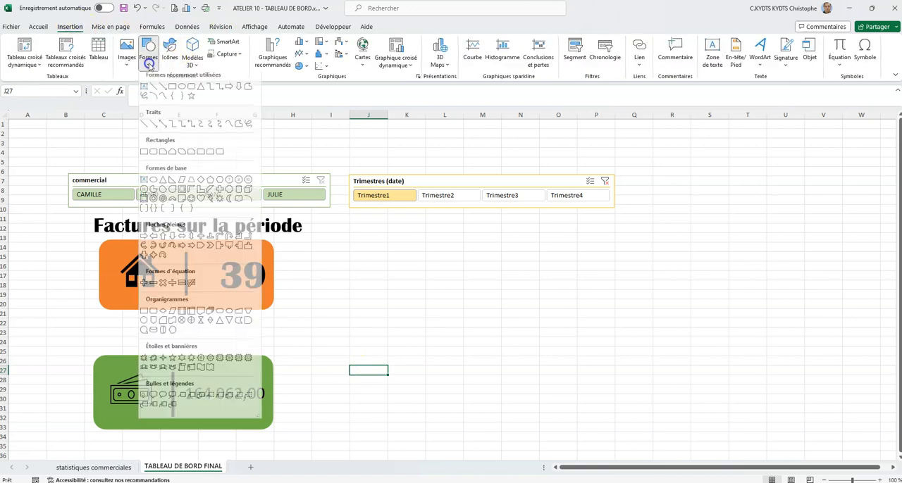
click(148, 92)
click(106, 342)
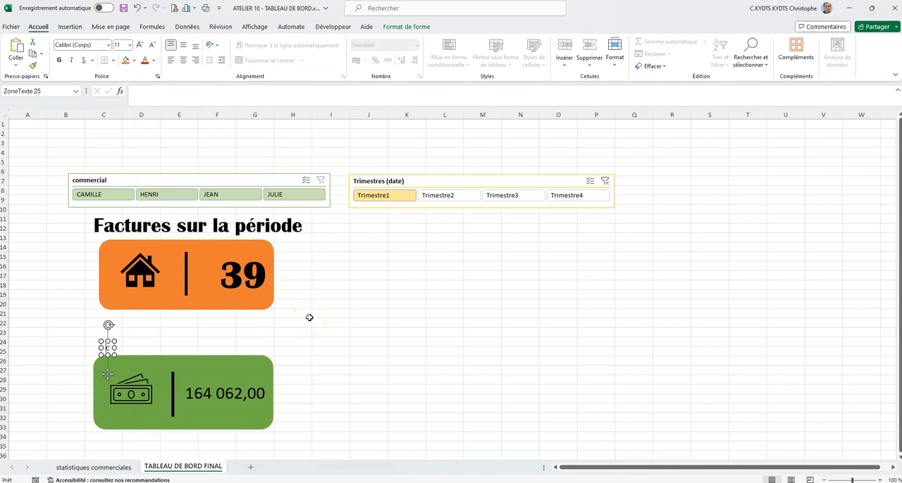
text(CAHT sur la période)
click(326, 332)
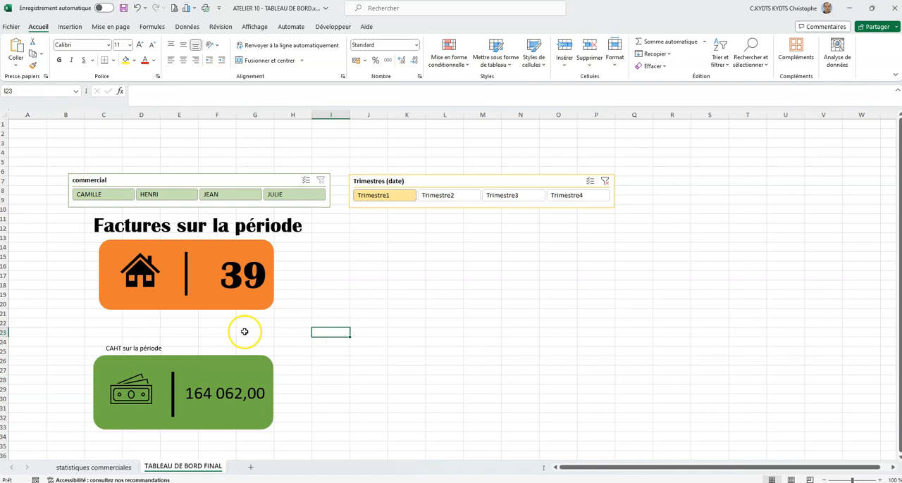
- Set the "CAHT sur la période" title to Britannic Bold, size 32, matching the invoice card's title
click(177, 225)
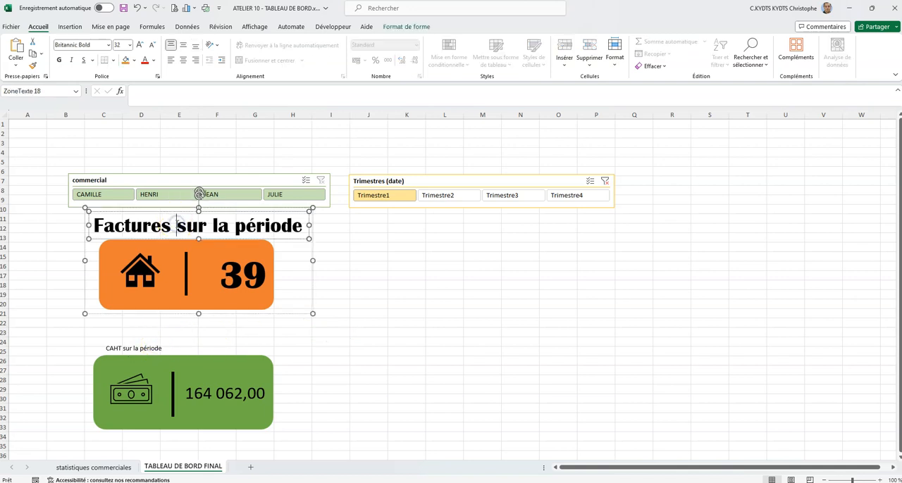
double_click(155, 349)
triple_click(156, 348)
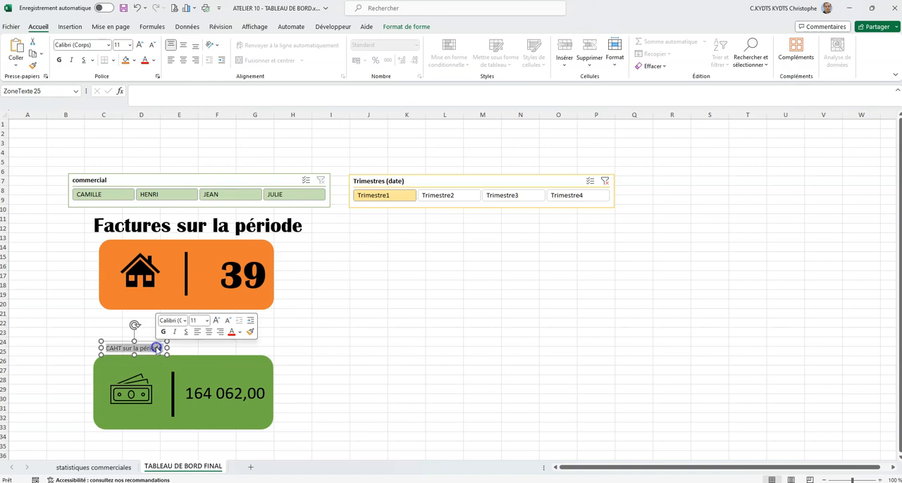
click(109, 45)
click(95, 111)
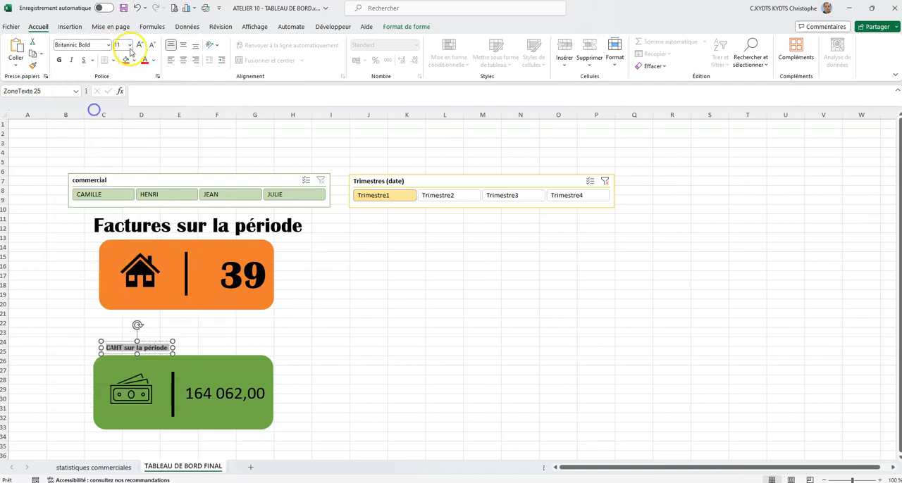
click(131, 45)
click(123, 186)
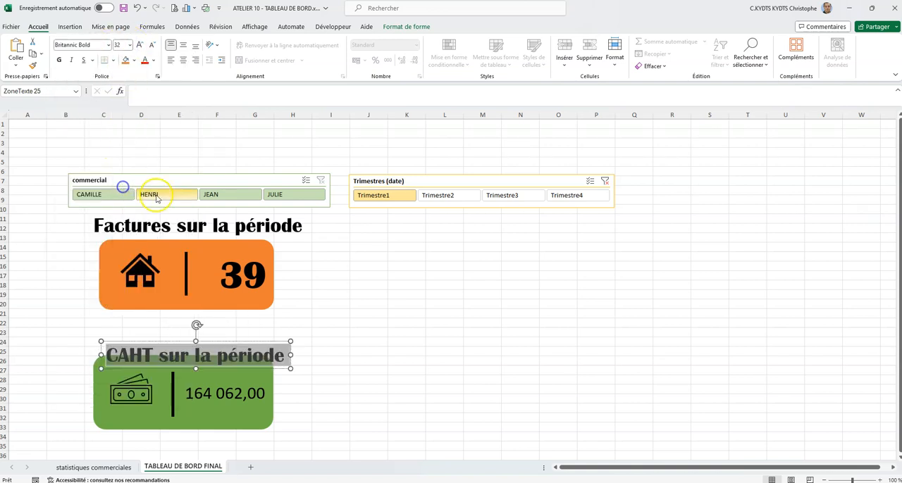
click(245, 357)
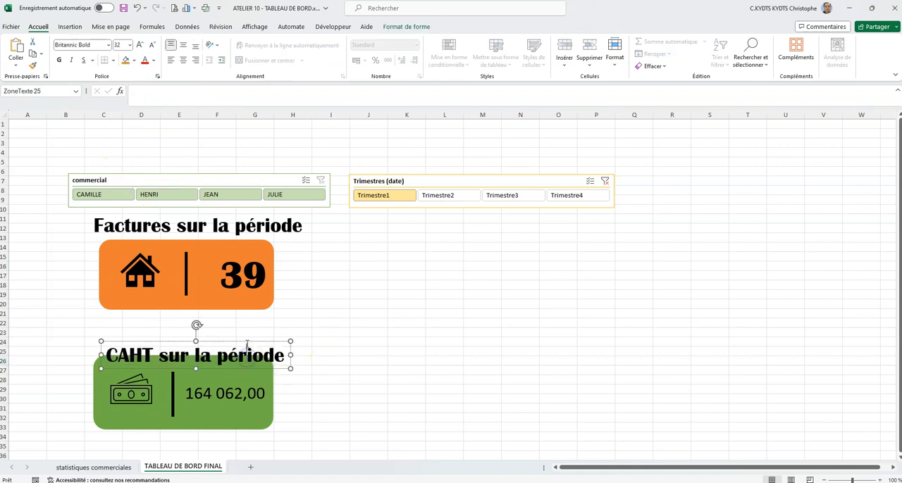
- Move the "CAHT sur la période" title up so it sits just above the green card
drag(246, 343, 237, 329)
click(317, 335)
click(265, 342)
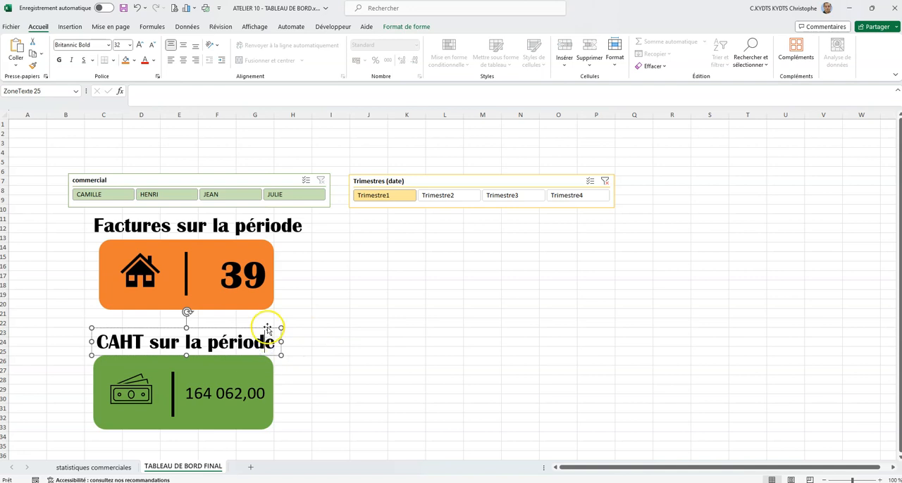
shift+click(256, 364)
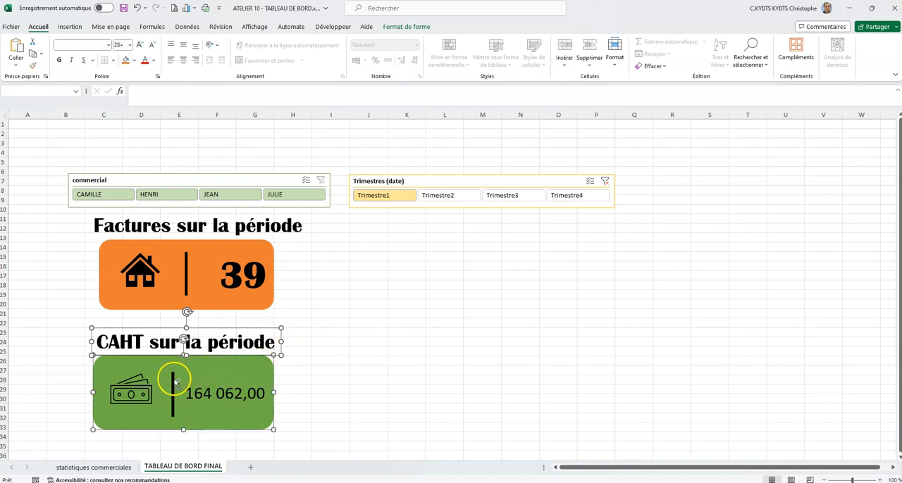
shift+click(136, 391)
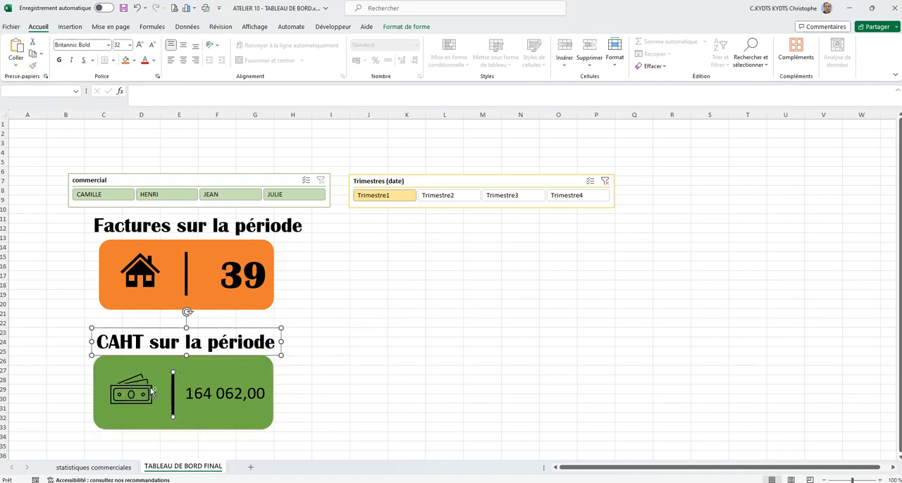
shift+click(227, 374)
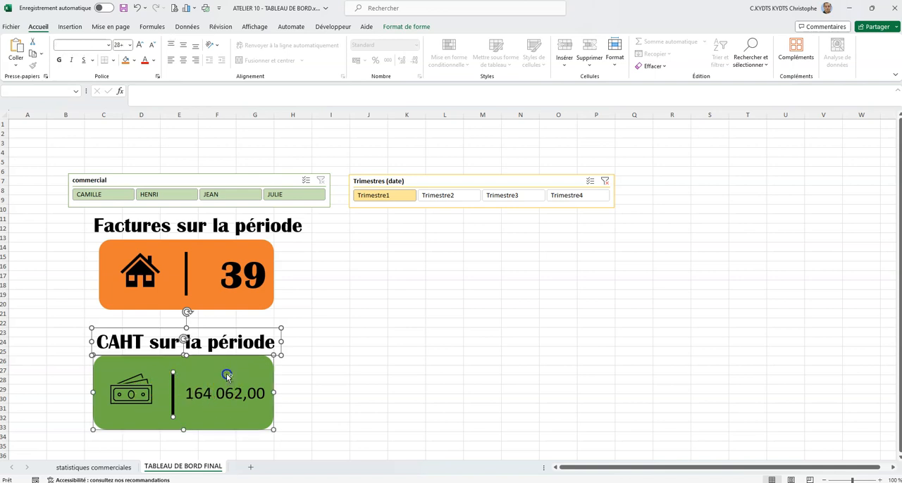
shift+click(153, 389)
click(144, 384)
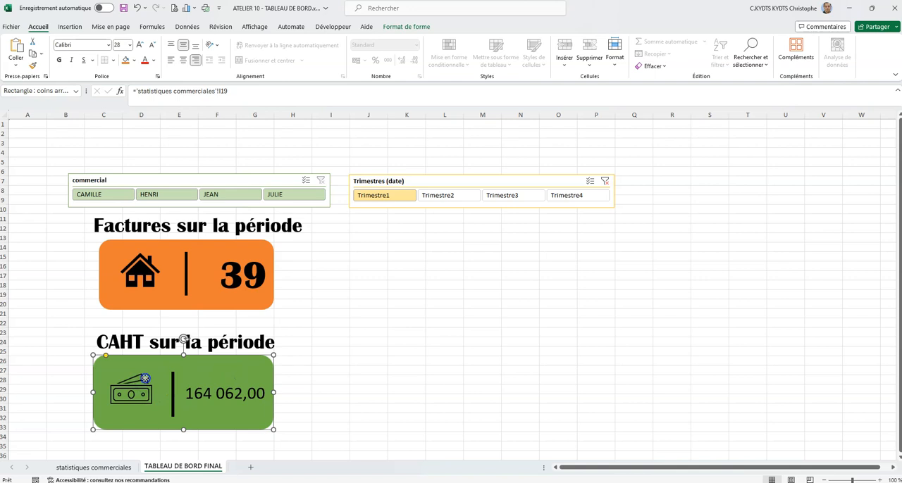
- Group the banknotes icon, separator line, green card and "CAHT sur la période" title into one object
click(137, 387)
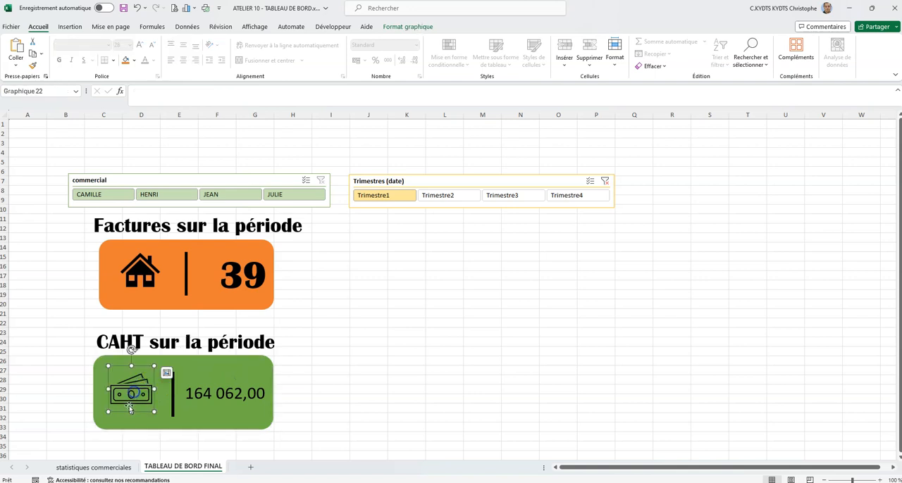
shift+click(174, 386)
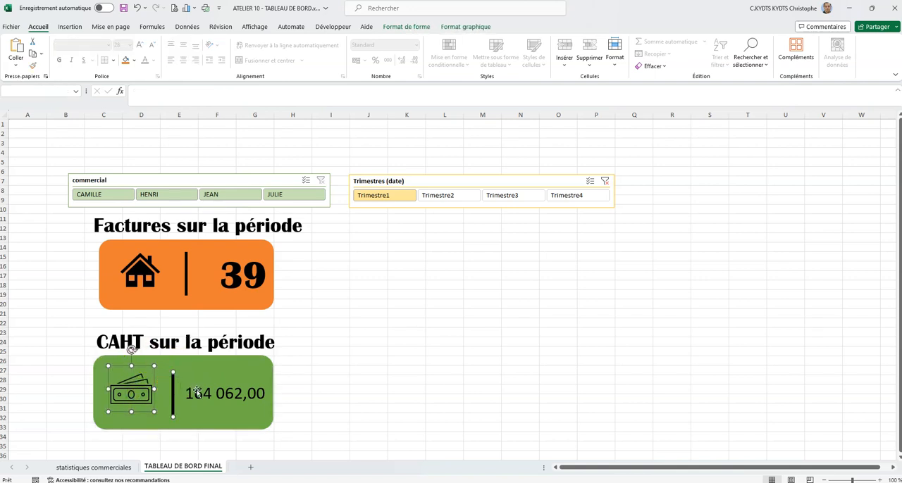
shift+click(200, 372)
shift+click(204, 343)
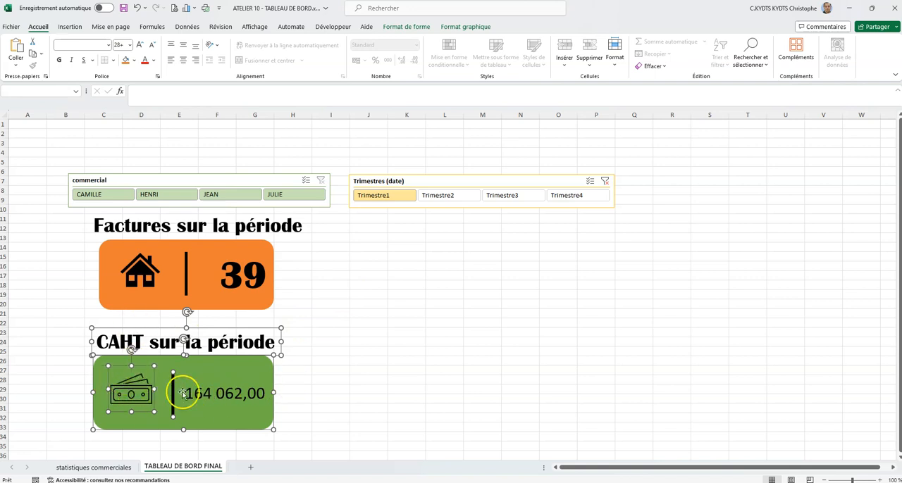
click(405, 28)
click(724, 60)
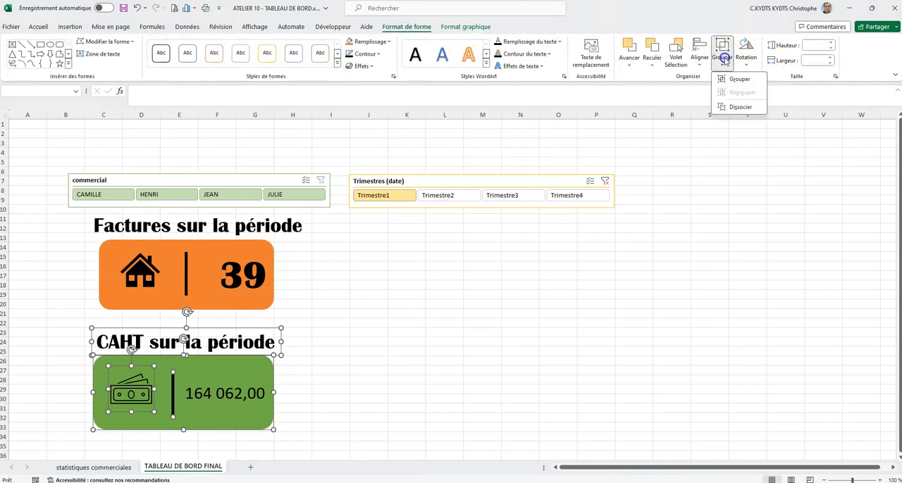
click(729, 80)
- Move the grouped CAHT card slightly up, closer beneath the orange invoice card
click(359, 356)
mouse_move(242, 358)
mouse_down()
mouse_move(518, 335)
mouse_move(244, 361)
mouse_up()
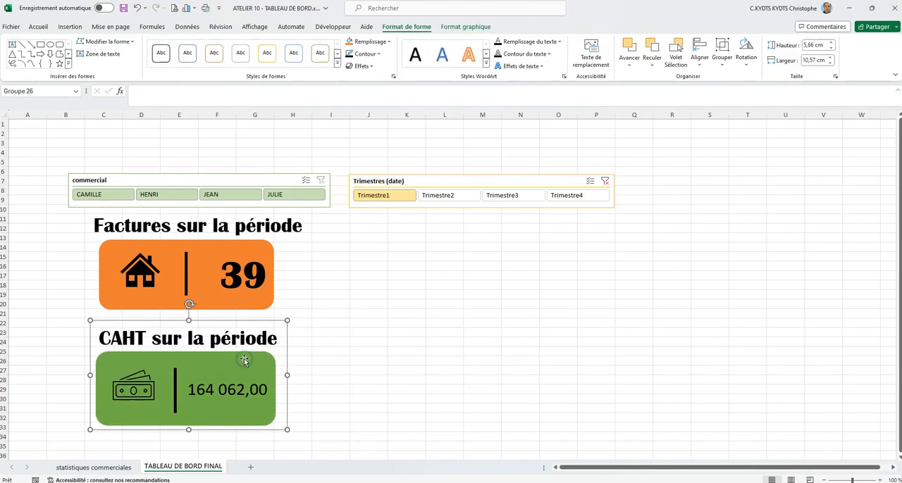
click(438, 338)
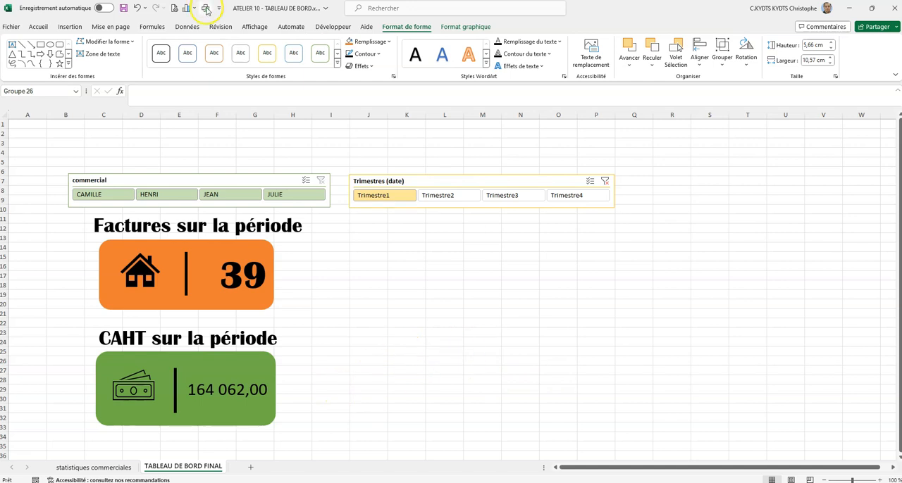
- Draw a rounded rectangle about 4.23 cm high and 9.63 cm wide beside the green card, level with it
click(78, 28)
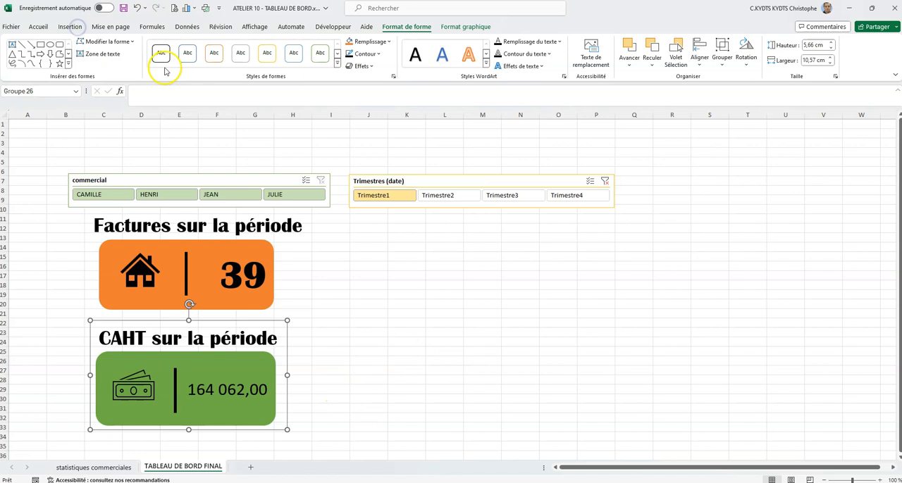
click(78, 26)
click(153, 62)
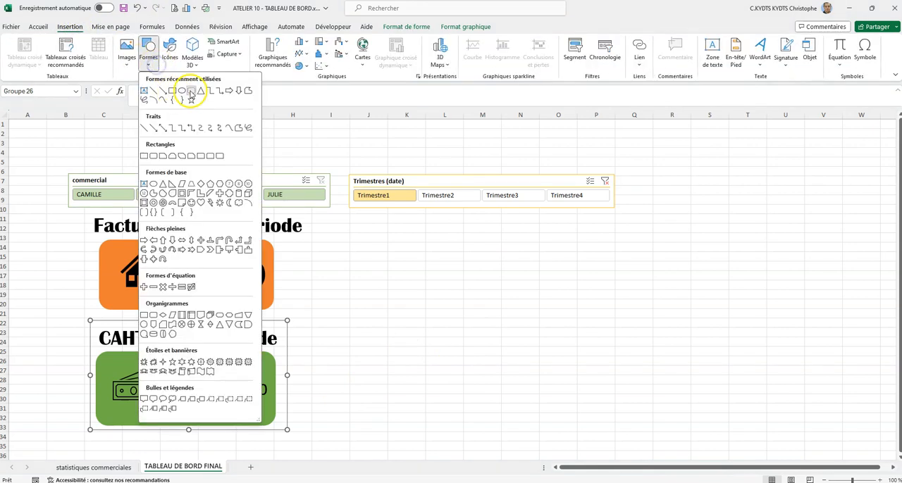
click(181, 92)
mouse_move(372, 329)
mouse_down()
mouse_move(444, 407)
mouse_move(574, 432)
mouse_up()
drag(473, 435, 473, 409)
drag(487, 359, 390, 382)
drag(378, 431, 376, 425)
mouse_move(476, 390)
mouse_down()
mouse_move(412, 383)
mouse_move(487, 387)
mouse_up()
- Give the new rounded rectangle the solid gold shape style and remove its outline
click(268, 53)
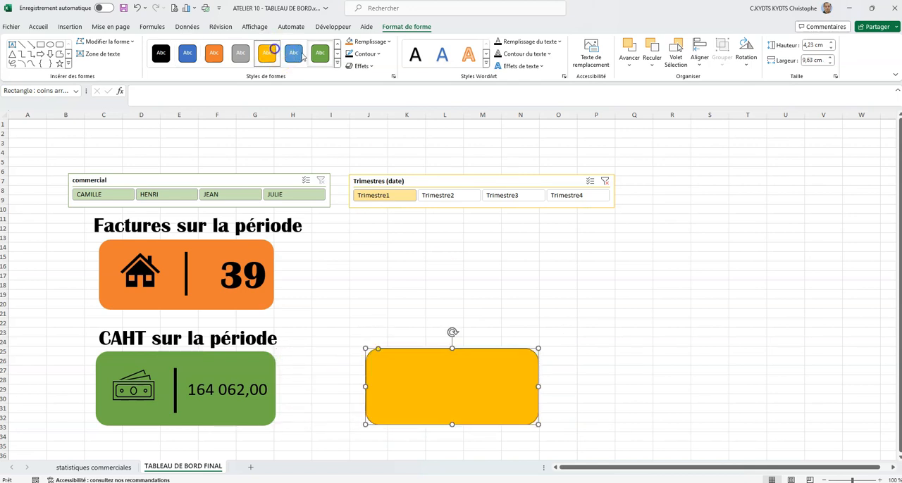
click(365, 54)
click(379, 172)
- Link the yellow card's text to the average basket in cell L1 of the statistiques commerciales sheet
click(467, 377)
click(200, 96)
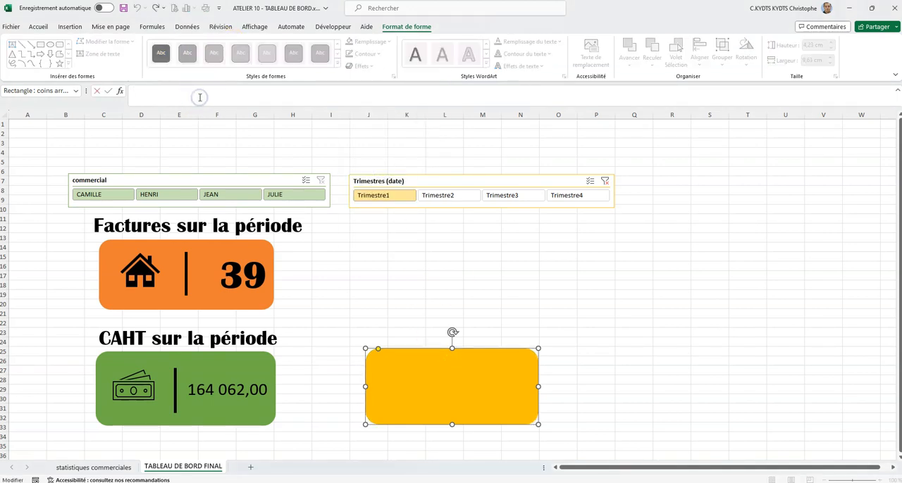
click(116, 467)
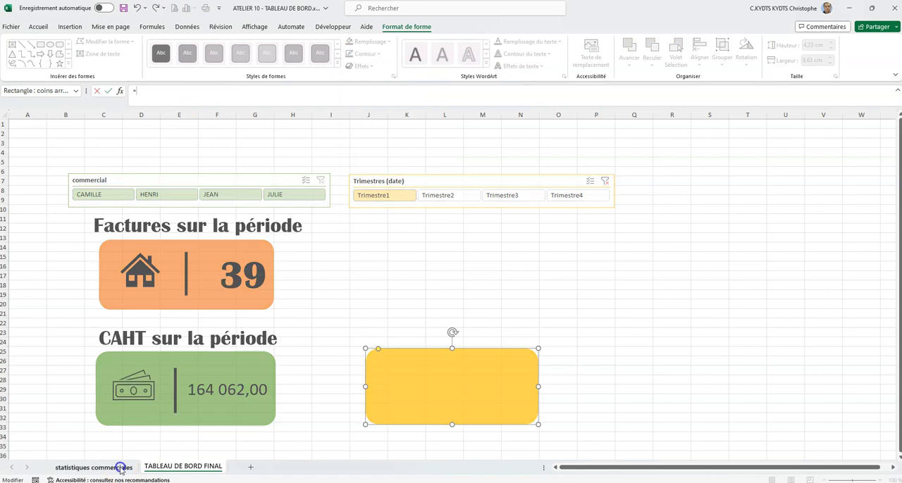
click(536, 129)
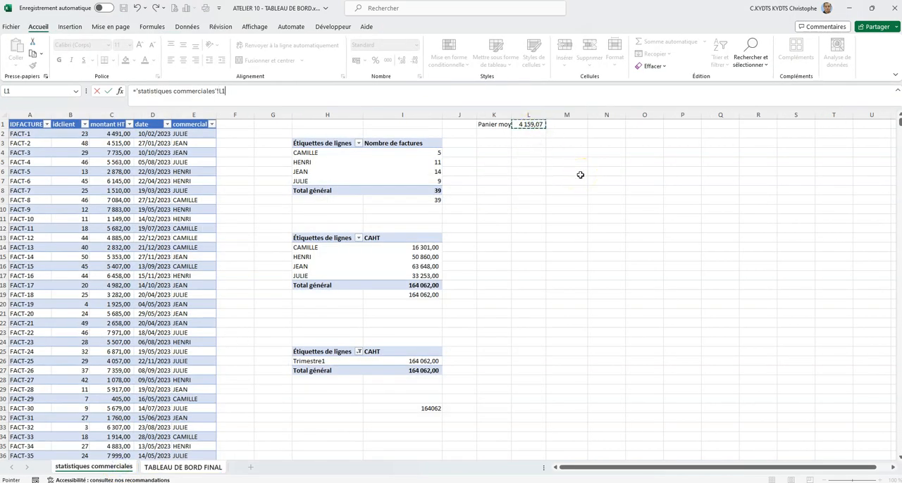
key(Return)
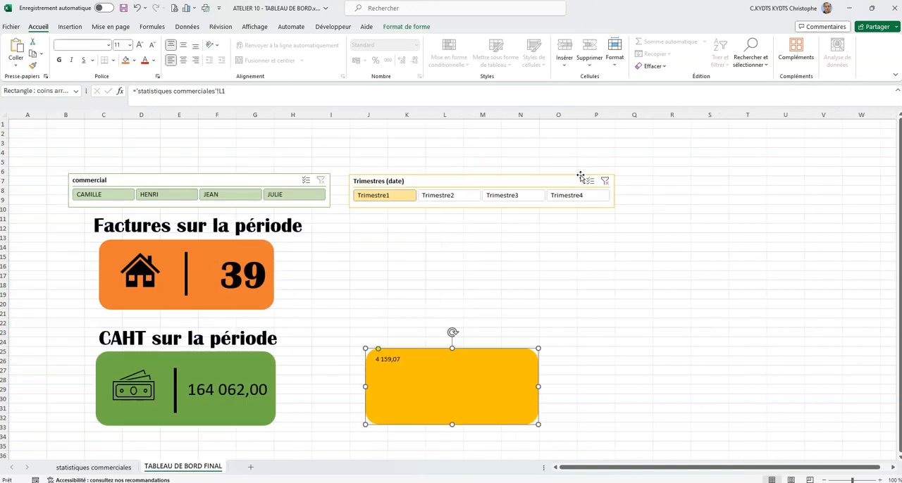
- Format the yellow card's amount in Britannic Bold, size 32, centred vertically and aligned right
click(184, 45)
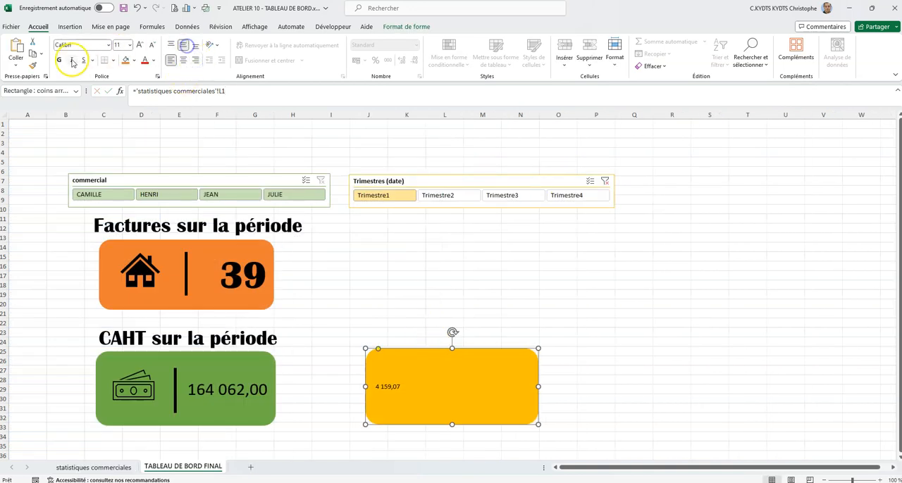
click(106, 45)
scroll(125, 98, up, 5)
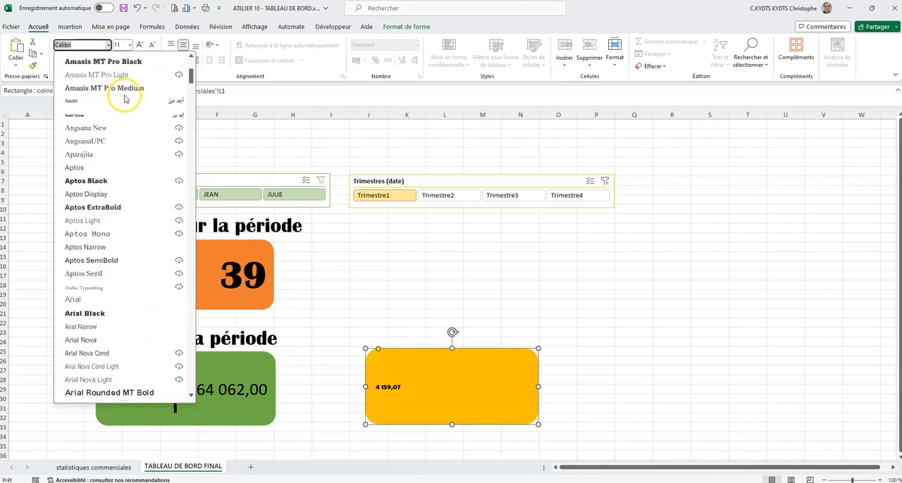
scroll(124, 98, up, 5)
click(116, 113)
click(129, 45)
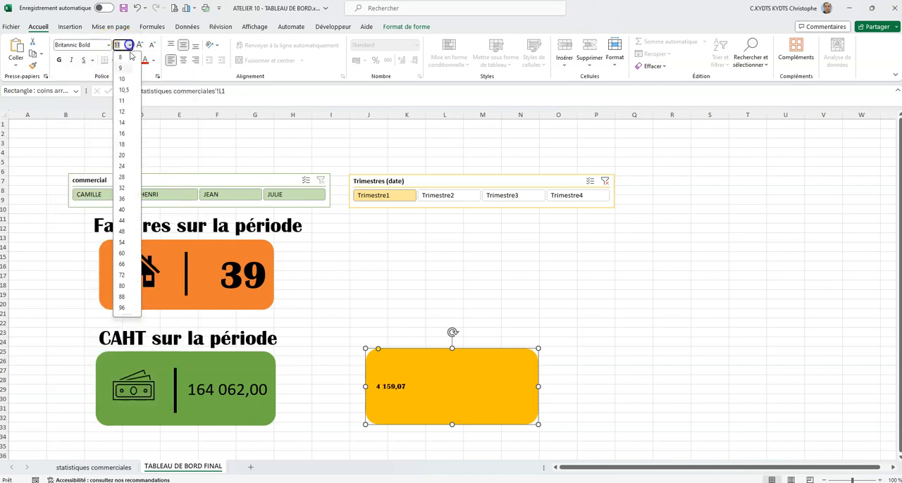
click(122, 188)
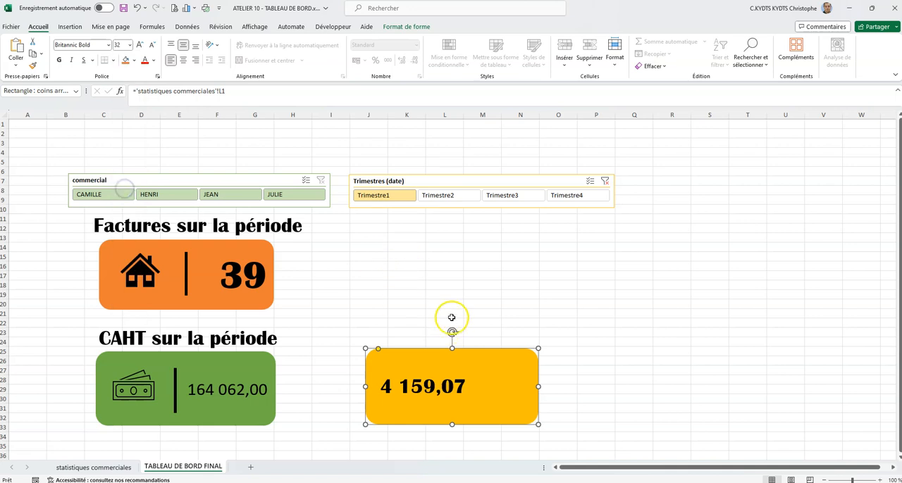
click(197, 60)
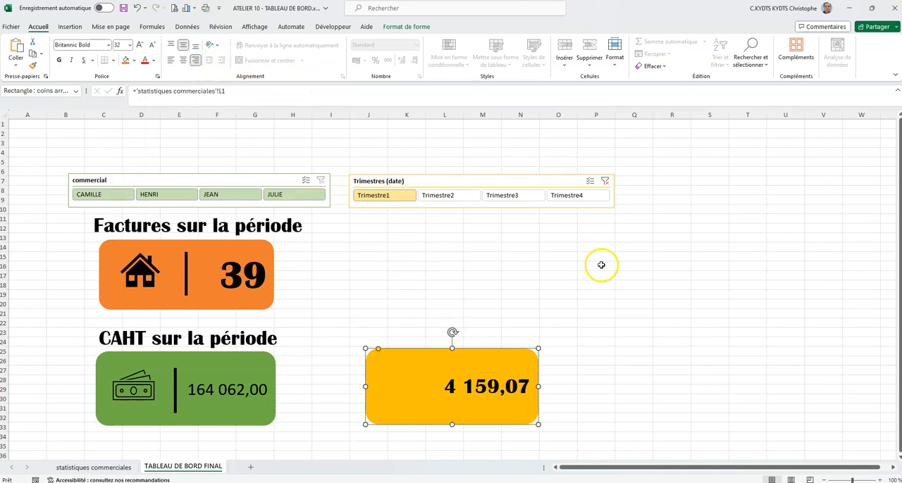
- Draw a vertical line about 2.62 cm long before the amount on the yellow card
click(70, 26)
click(148, 57)
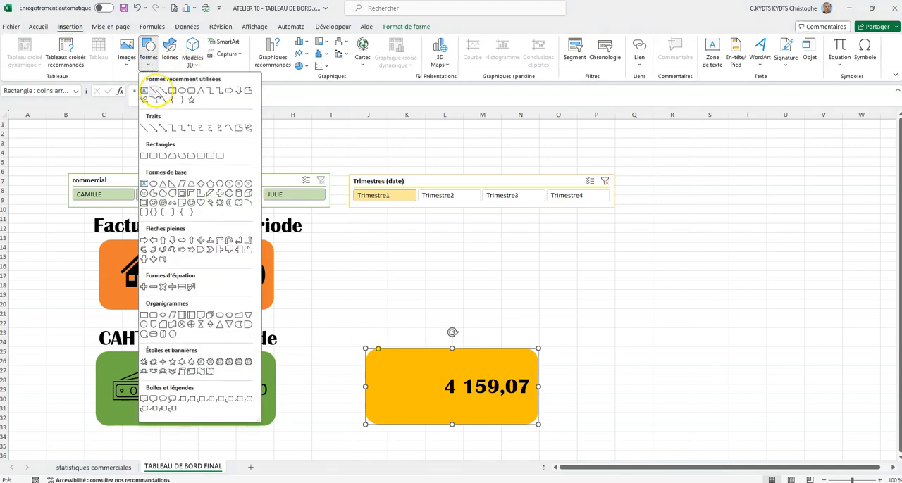
click(164, 101)
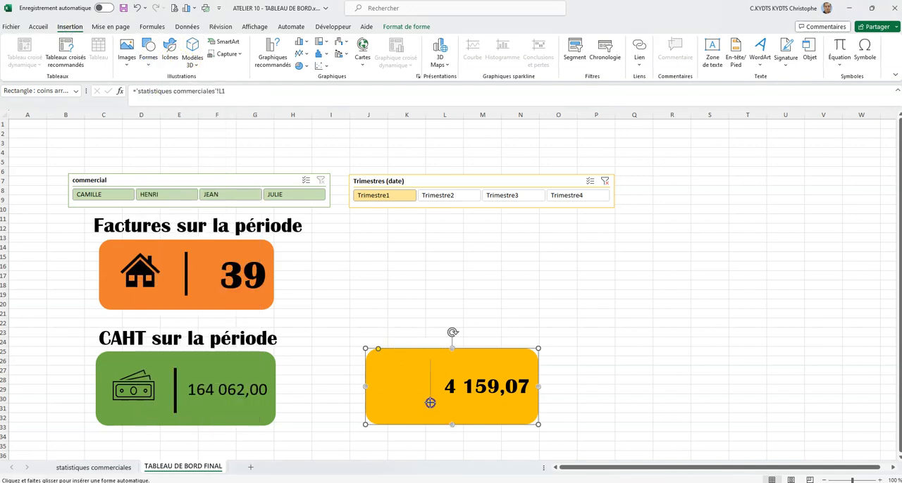
drag(430, 403, 430, 406)
- Make the yellow card's separator line black with the automatic colour and 2¼ pt thick
click(365, 54)
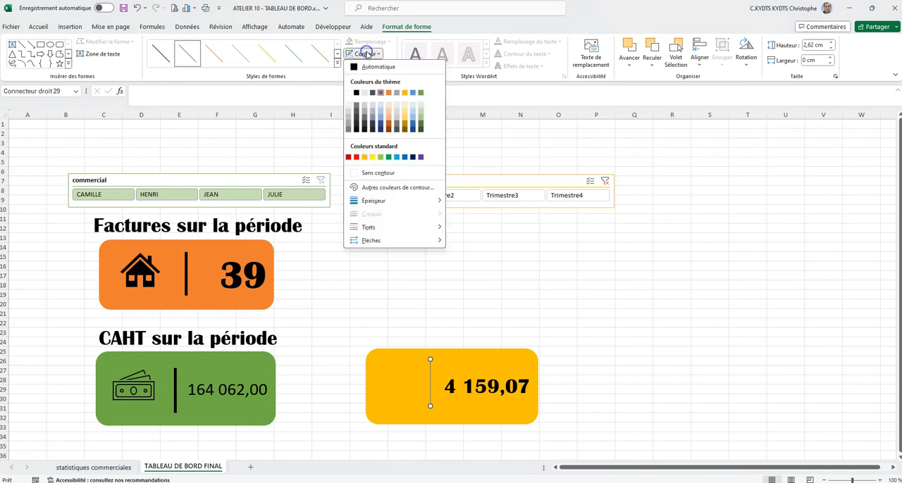
click(355, 66)
click(363, 54)
click(370, 202)
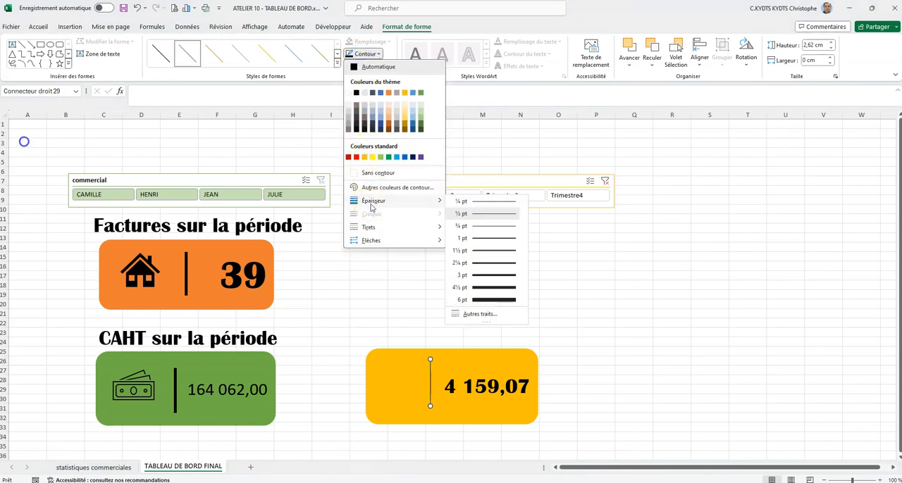
click(479, 264)
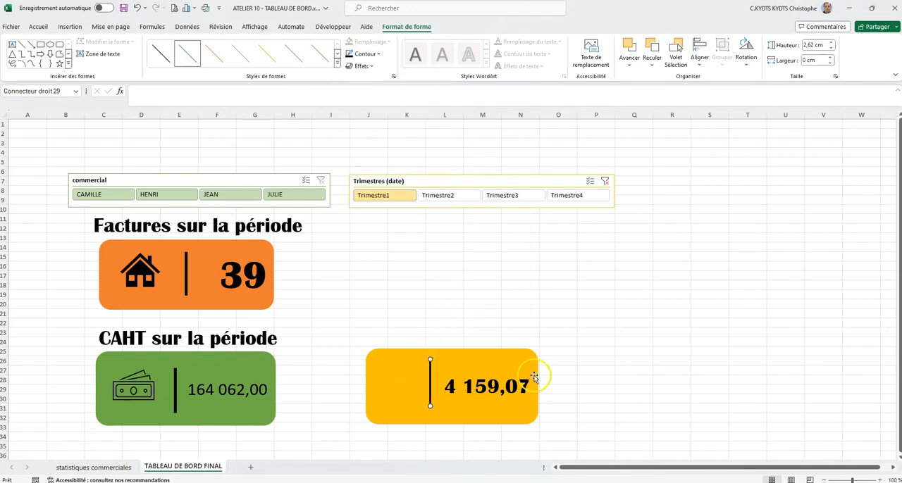
click(427, 293)
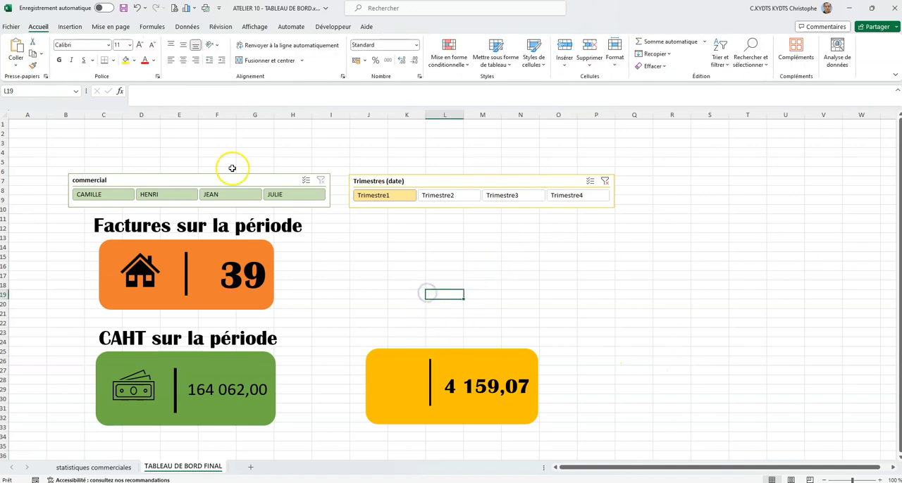
- Insert the outlined smartphone-with-cart icon found by searching "achat", and place it before the yellow card's separator line
click(70, 27)
click(147, 49)
click(169, 50)
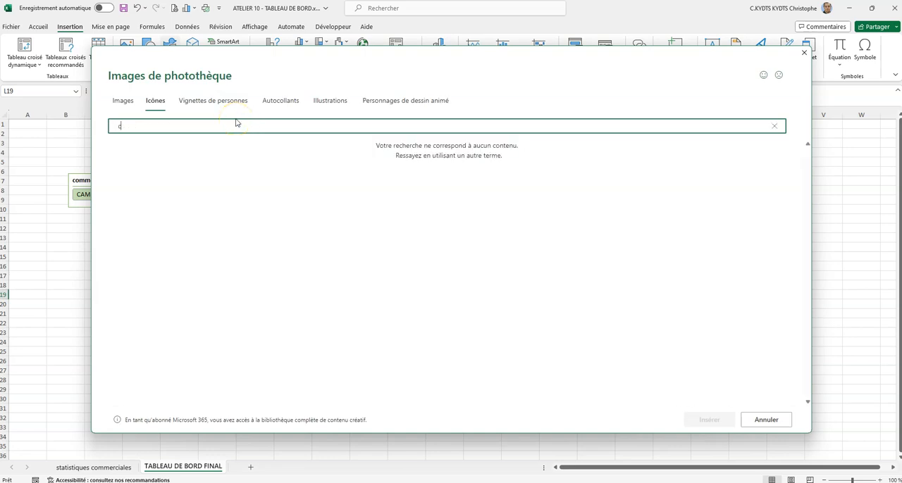
key(BackSpace)
text(t)
click(262, 164)
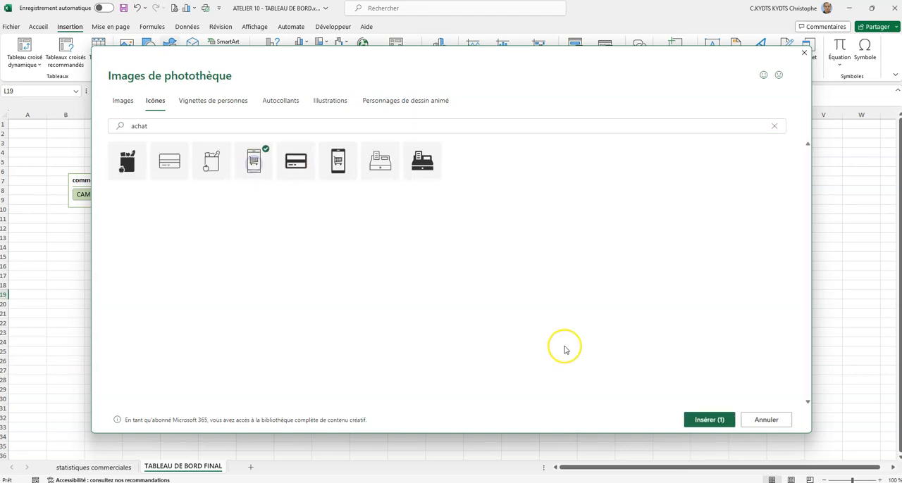
click(707, 420)
drag(448, 313, 403, 378)
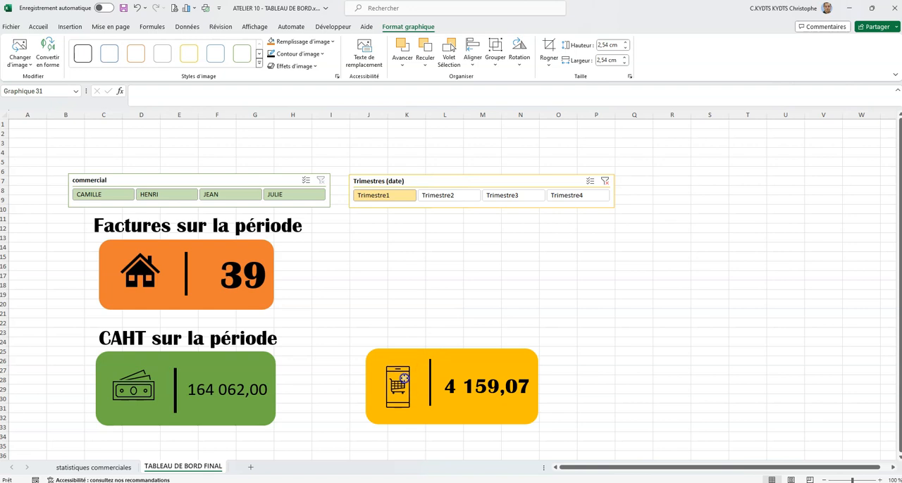
click(444, 313)
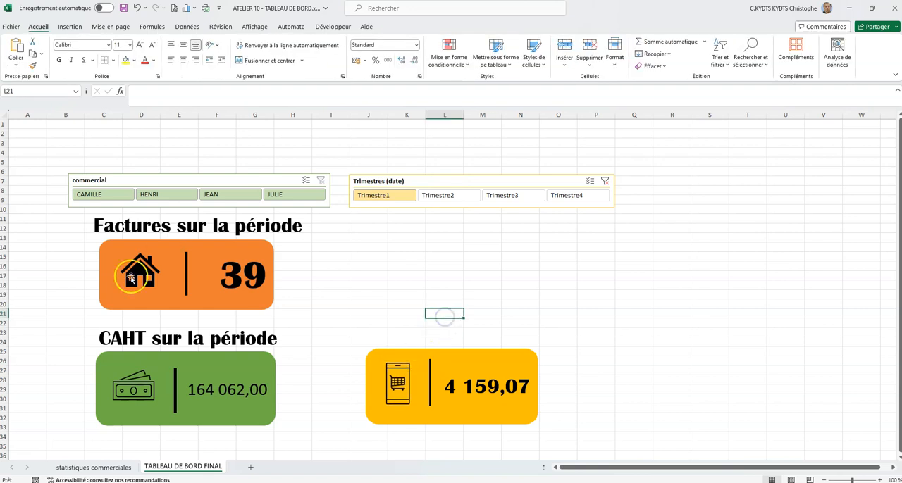
- Insert a text box above the yellow card reading "Panier moyen de la période"
click(70, 26)
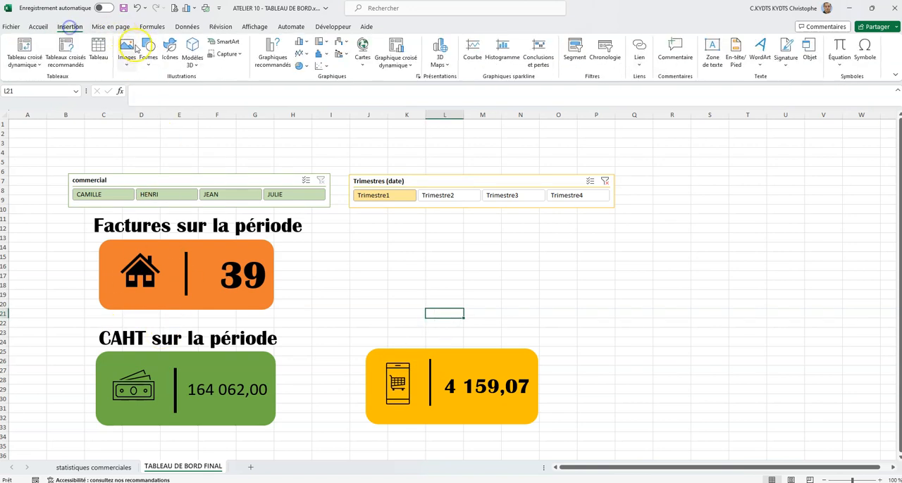
click(148, 53)
click(143, 92)
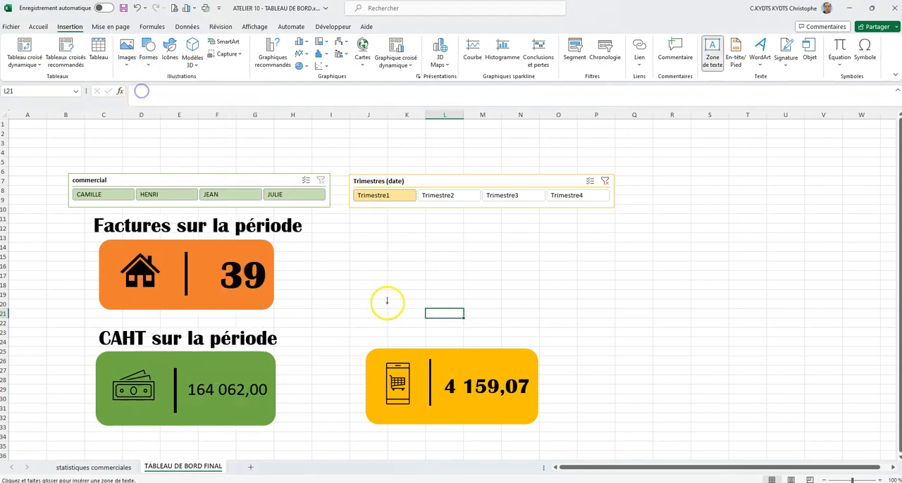
click(375, 330)
text(Panier moyen de la période)
- Format the average basket title in Britannic Bold, size 32, and place it just above the yellow card
key(ctrl+a)
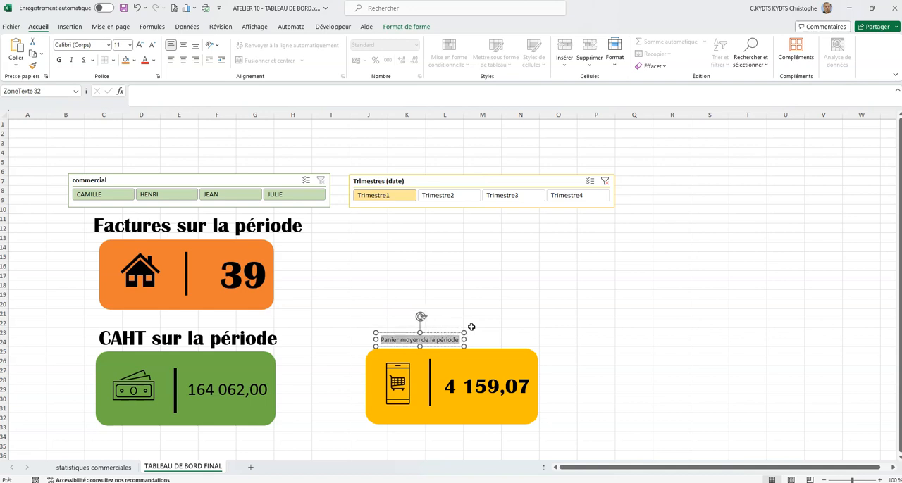
click(109, 46)
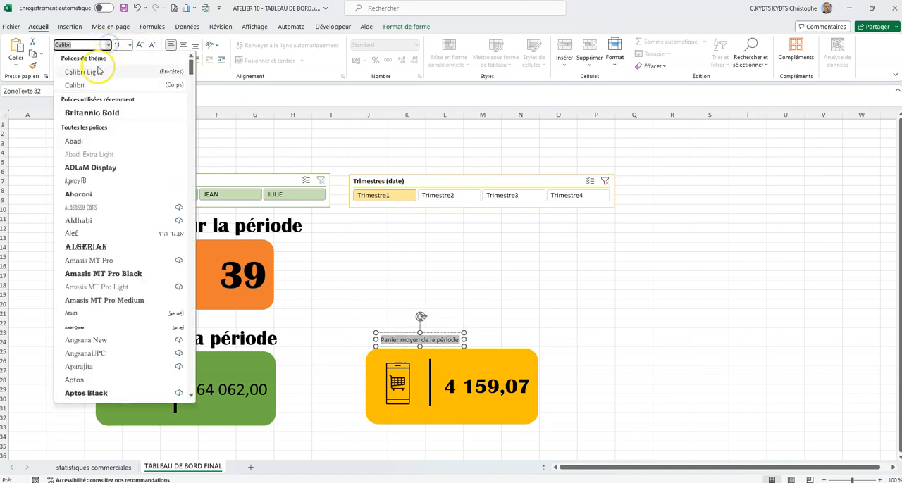
click(95, 109)
click(129, 45)
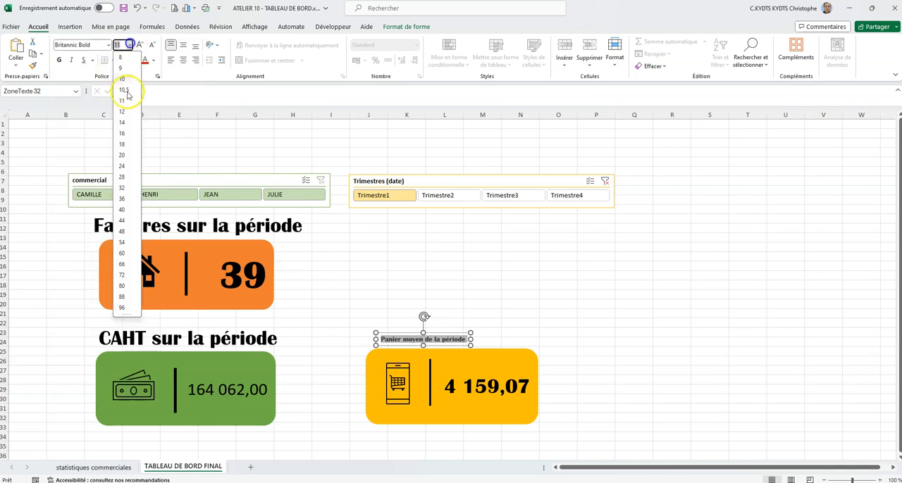
click(124, 189)
click(407, 272)
click(465, 331)
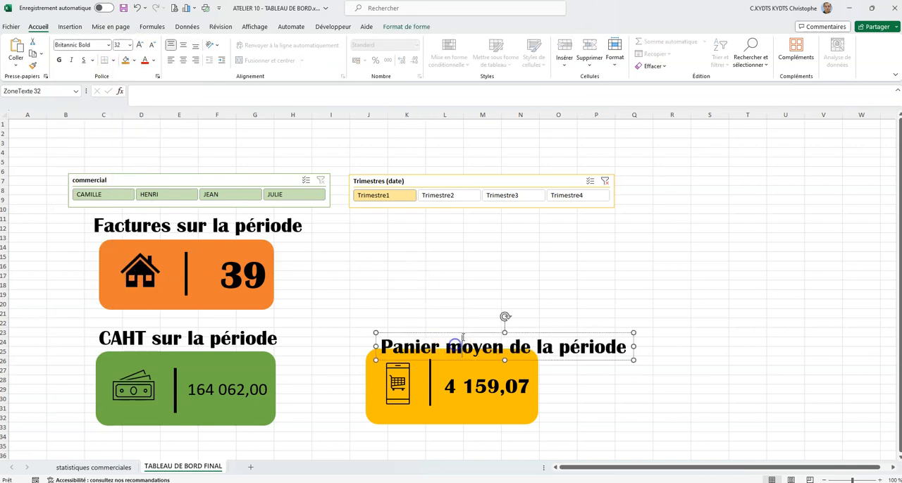
drag(465, 328, 417, 322)
shift+click(432, 371)
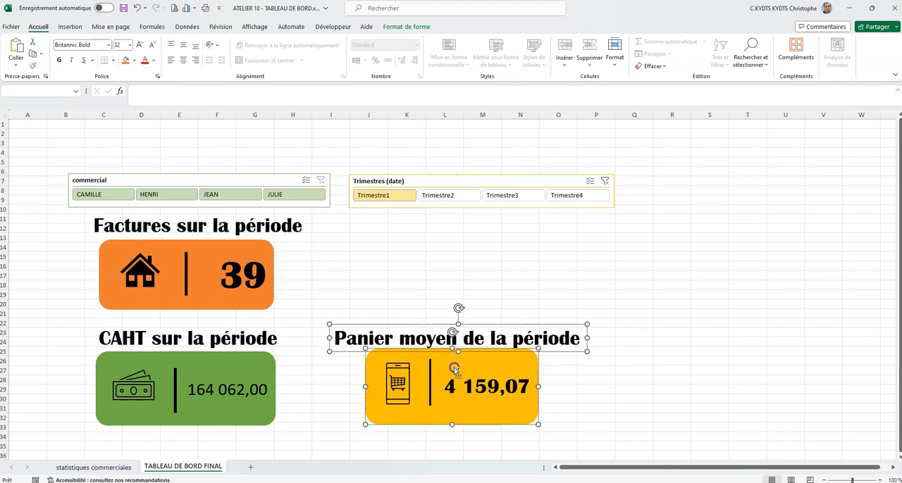
ctrl+click(432, 371)
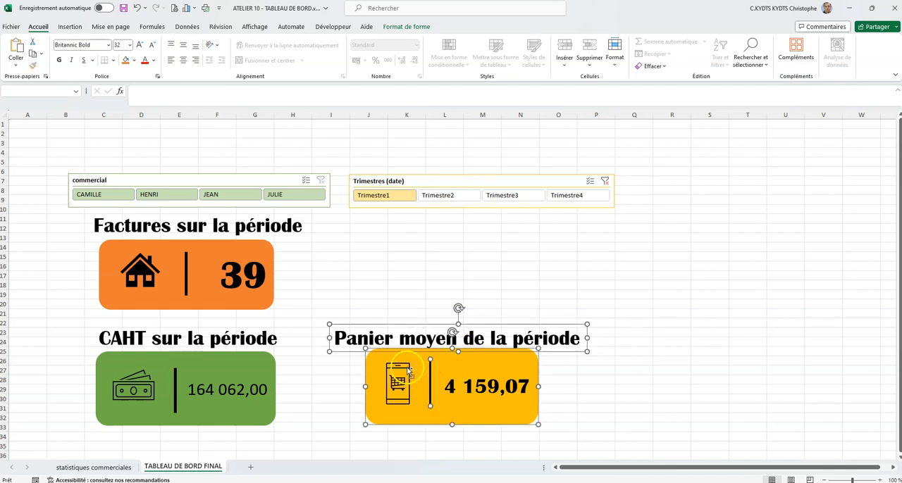
click(407, 368)
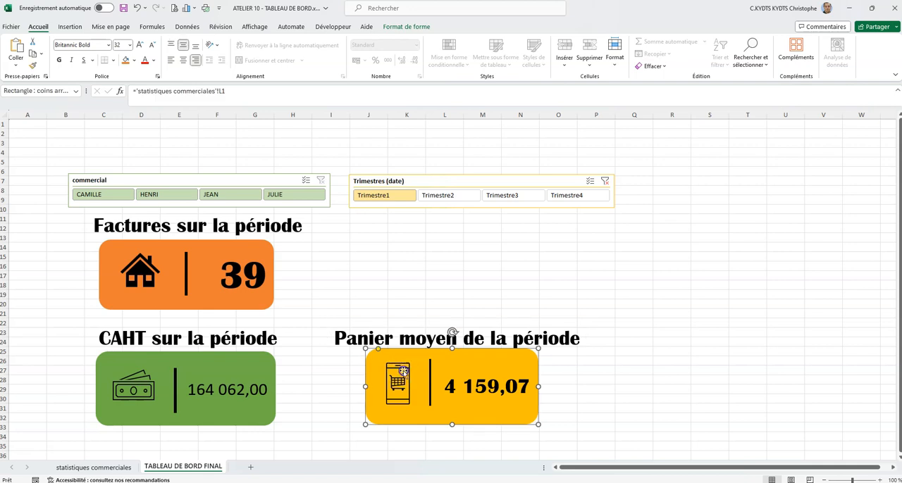
click(328, 362)
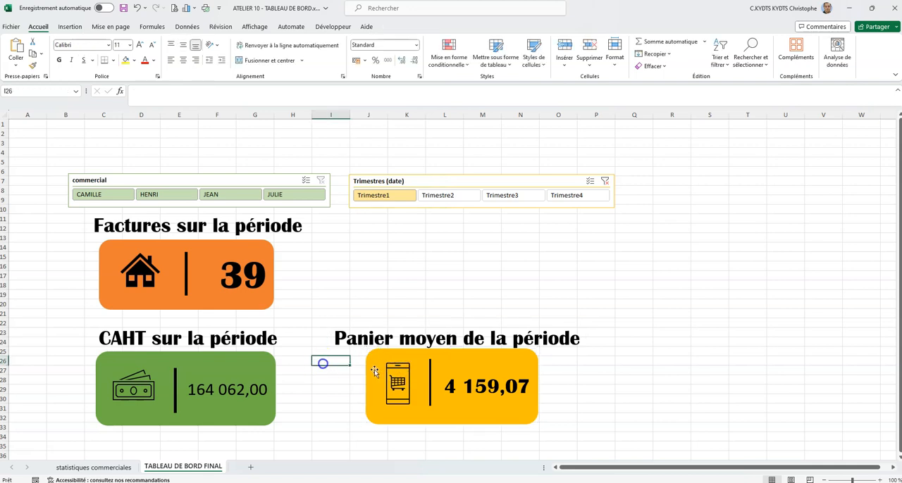
- Group the yellow card with its smartphone icon, separator line and title, and move the group slightly lower
click(393, 367)
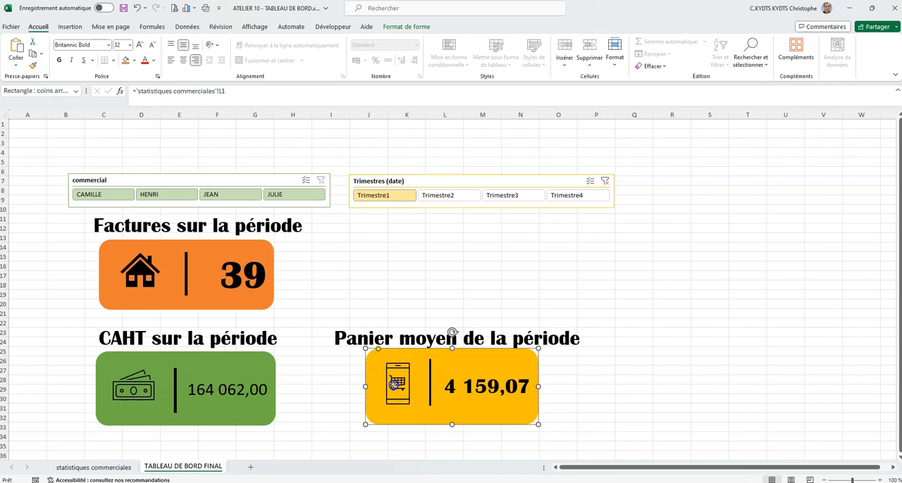
click(387, 393)
ctrl+click(431, 381)
ctrl+click(471, 358)
ctrl+click(488, 336)
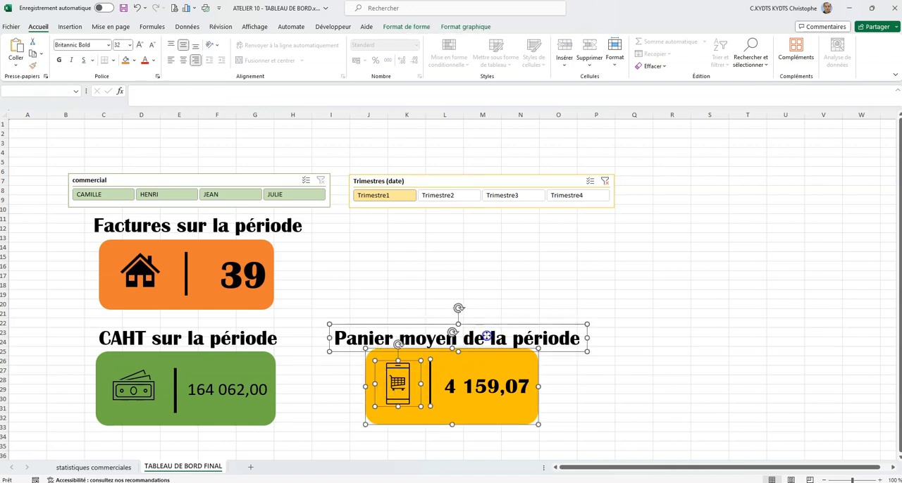
click(406, 26)
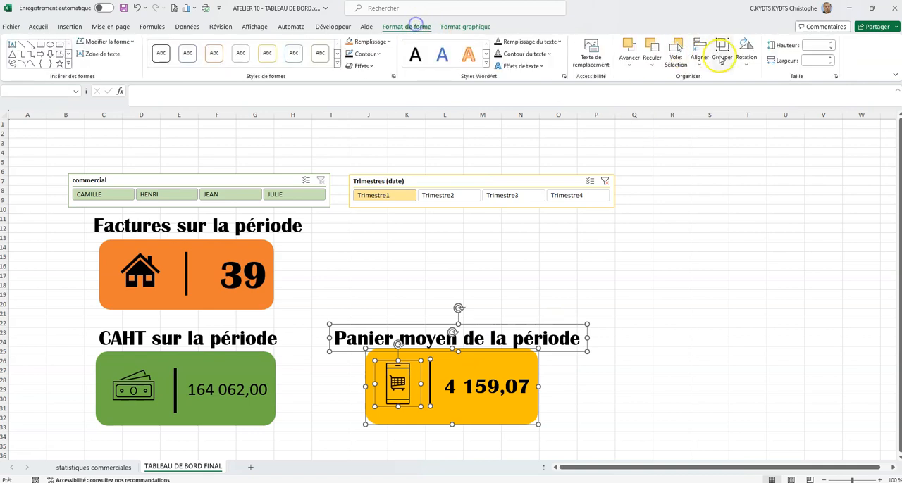
click(723, 55)
click(734, 80)
drag(483, 369, 486, 378)
key(alt+Tab)
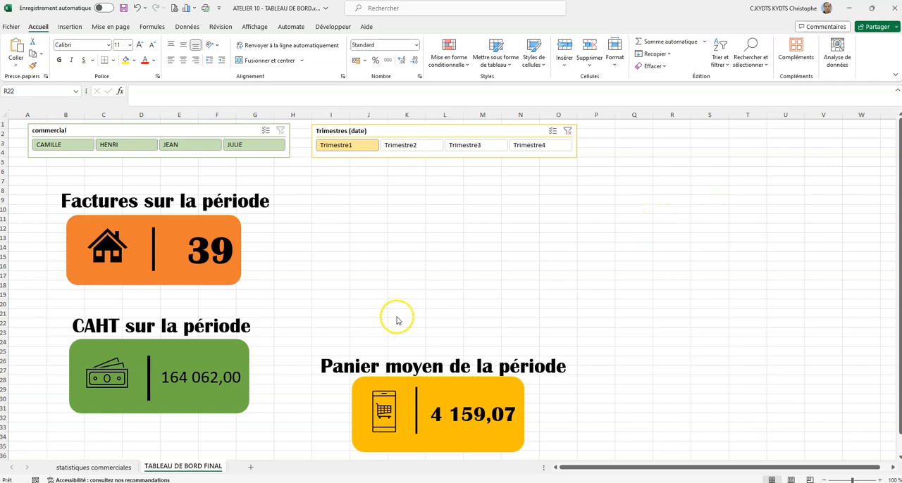
- Clear the Trimestres (date) filter of the quarterly CAHT pivot table on the statistiques commerciales sheet
click(107, 467)
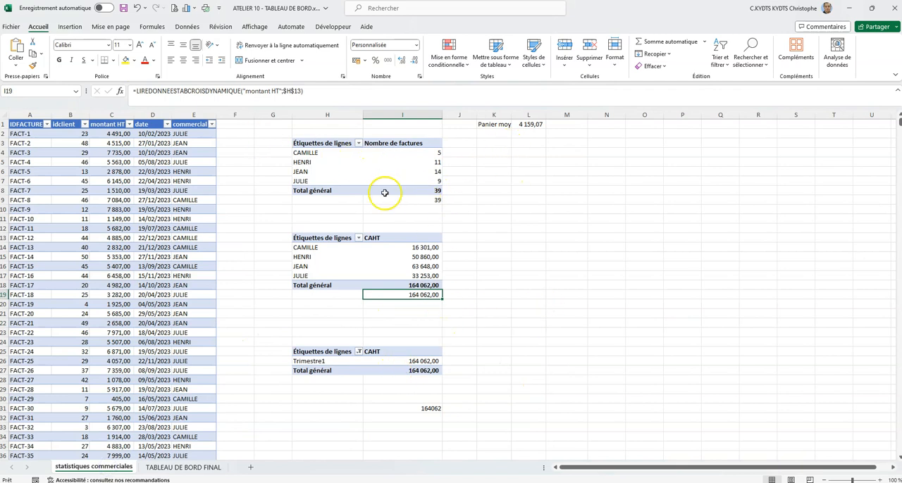
click(359, 351)
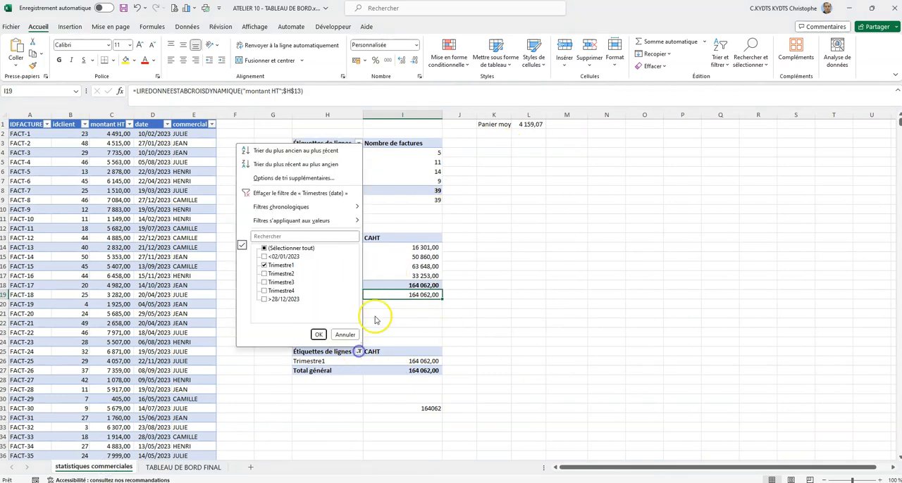
click(326, 199)
- Insert a line pivot chart (Courbe) from the pivot table of montant HT by quarter and commercial
scroll(447, 231, down, 5)
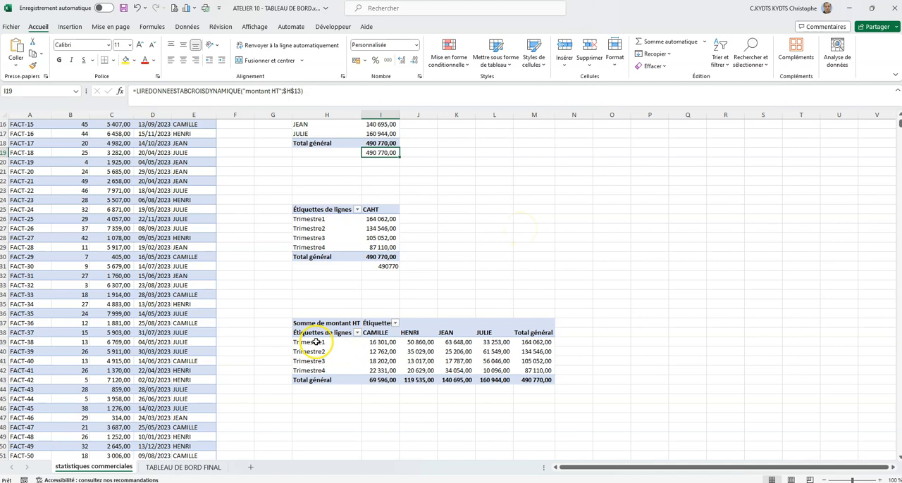
click(374, 343)
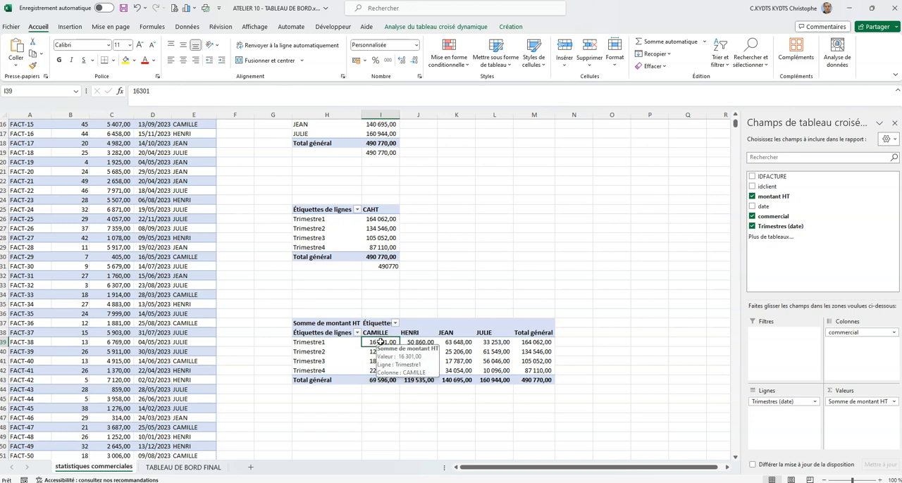
click(380, 342)
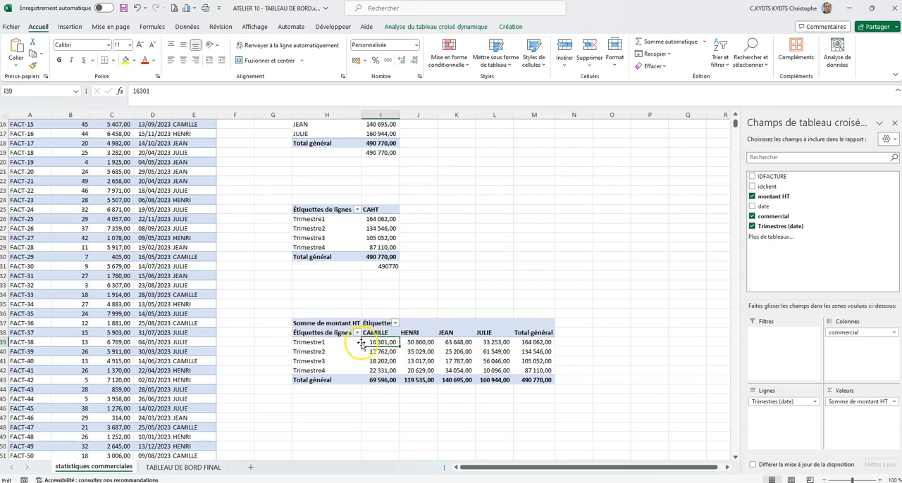
drag(345, 342, 508, 367)
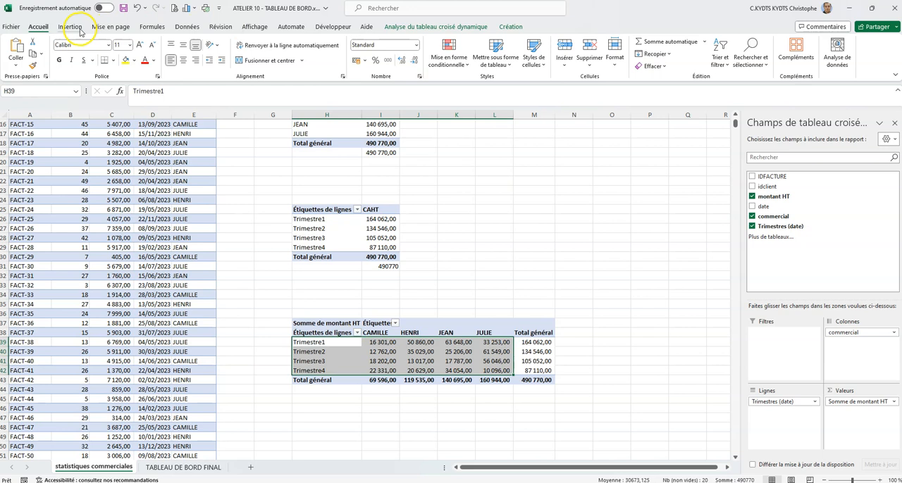
click(447, 26)
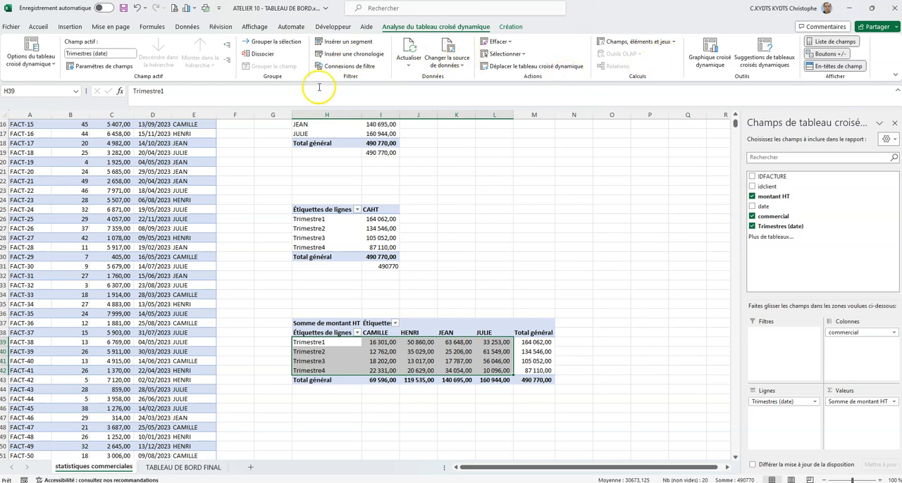
click(710, 56)
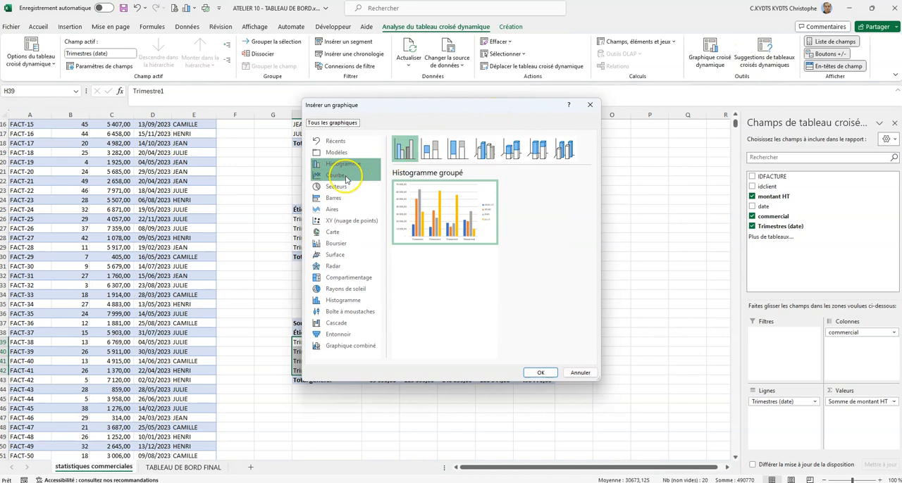
click(344, 176)
drag(502, 105, 752, 67)
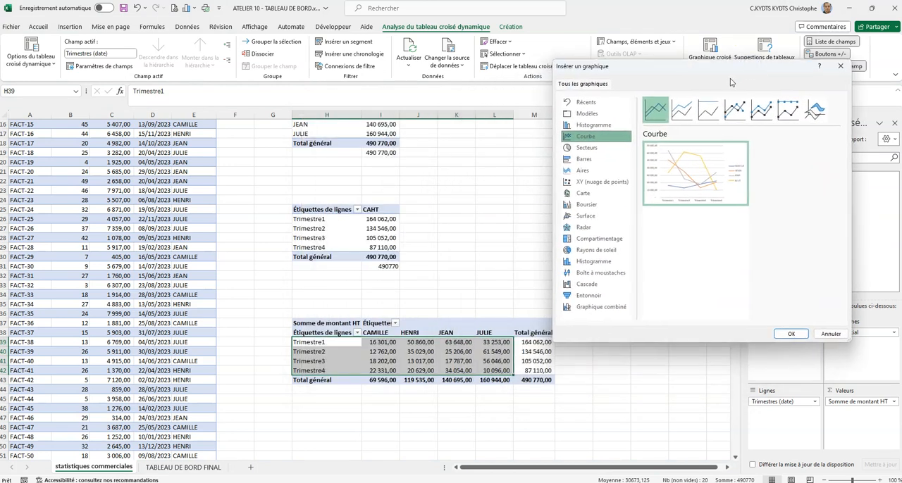
mouse_move(691, 183)
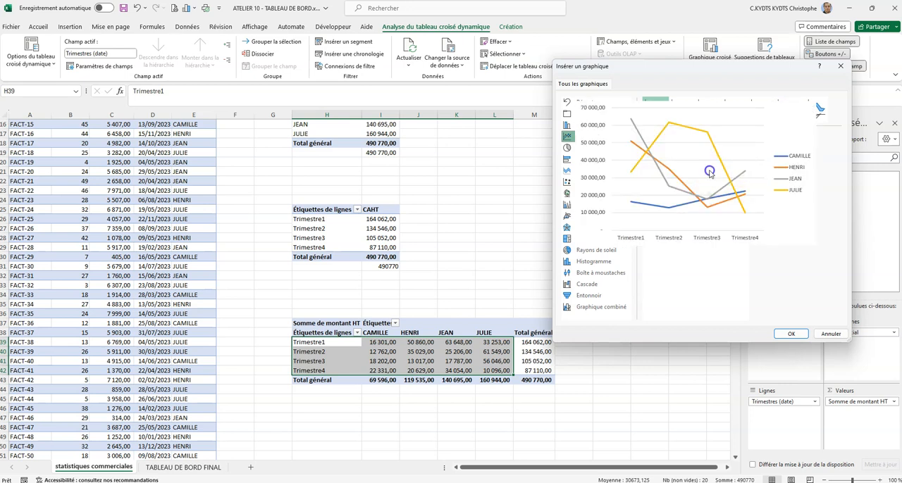
click(790, 334)
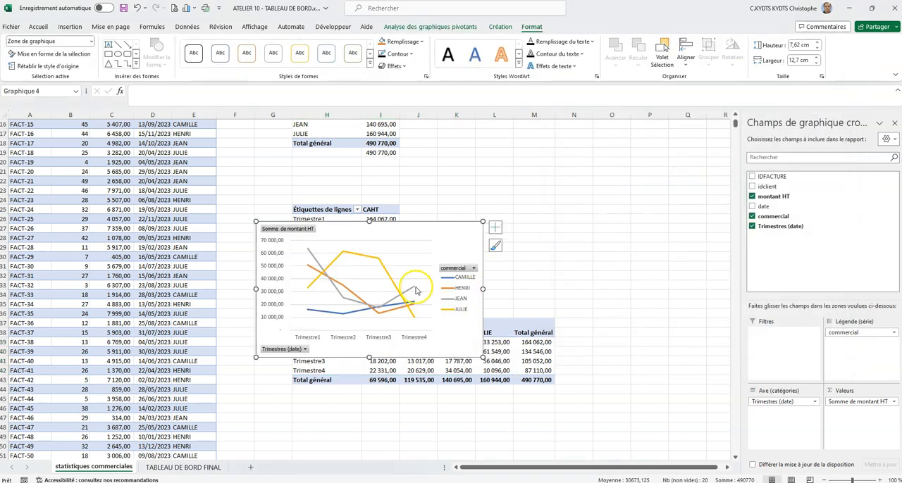
- Move the line chart to the TABLEAU DE BORD FINAL sheet and place it above the Panier moyen card
right_click(436, 232)
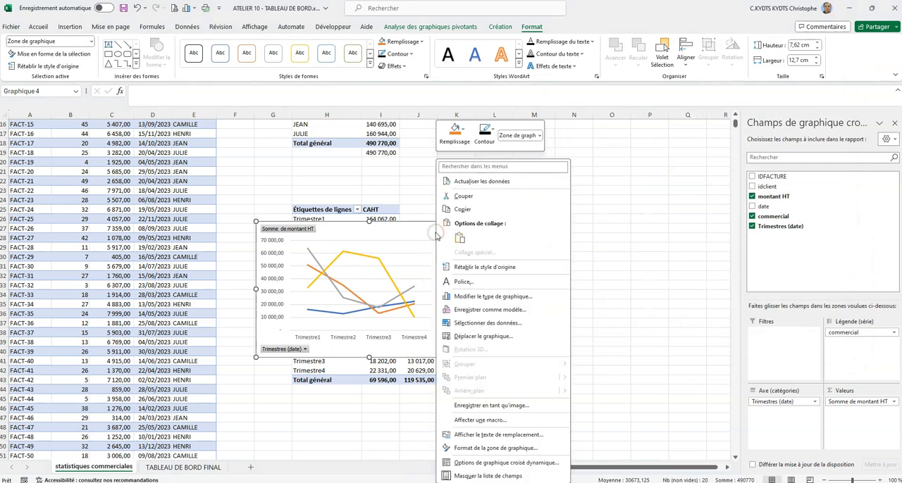
click(485, 200)
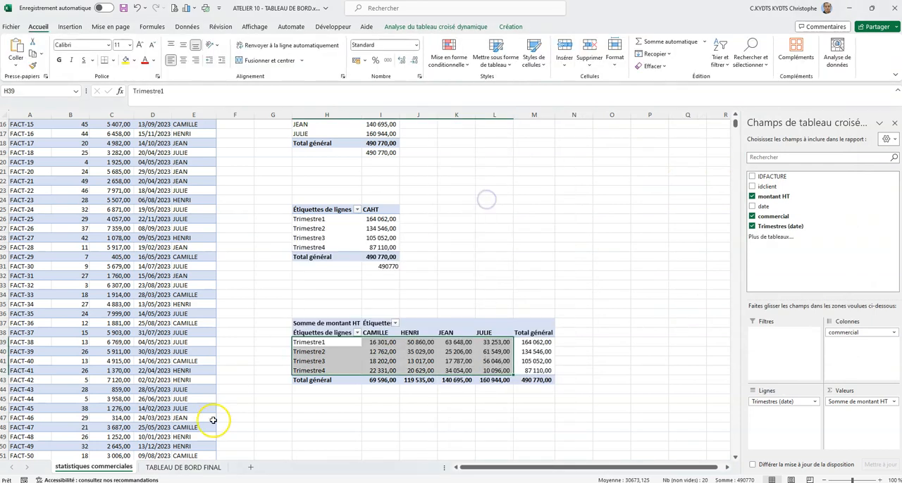
click(183, 467)
right_click(371, 228)
click(395, 253)
drag(440, 236, 415, 210)
click(419, 181)
click(337, 314)
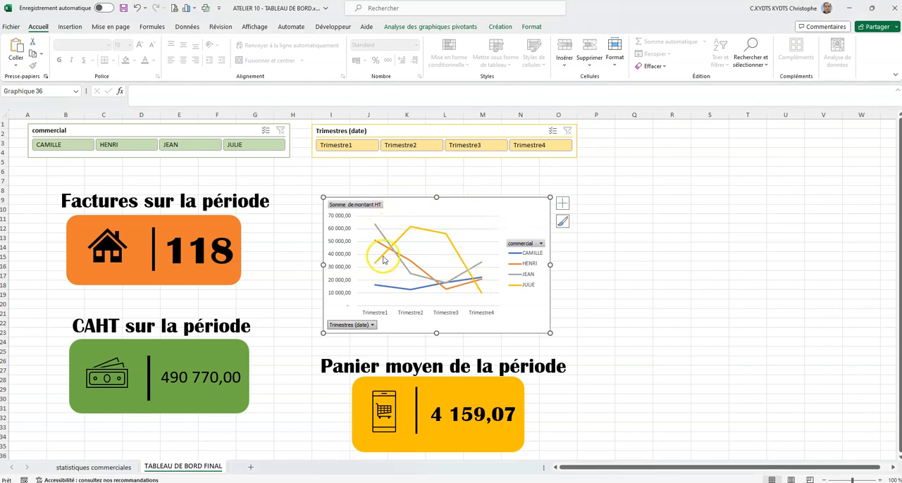
click(371, 325)
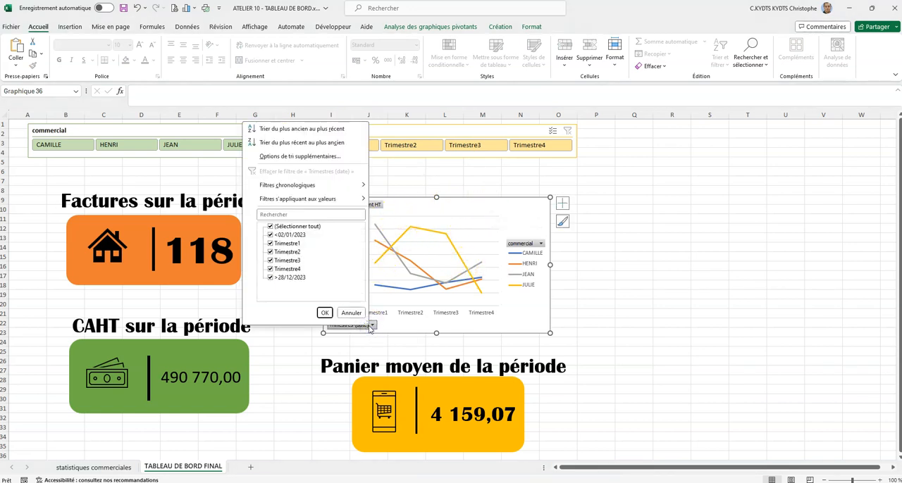
click(390, 325)
right_click(373, 325)
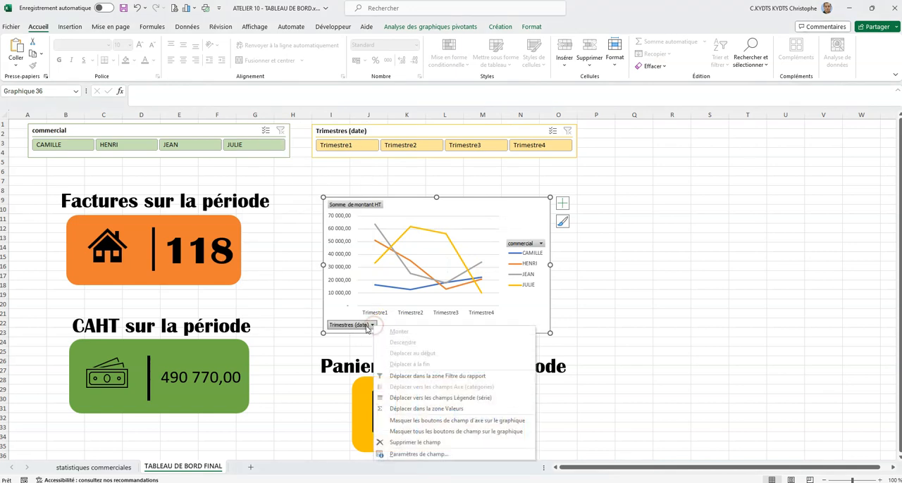
click(288, 322)
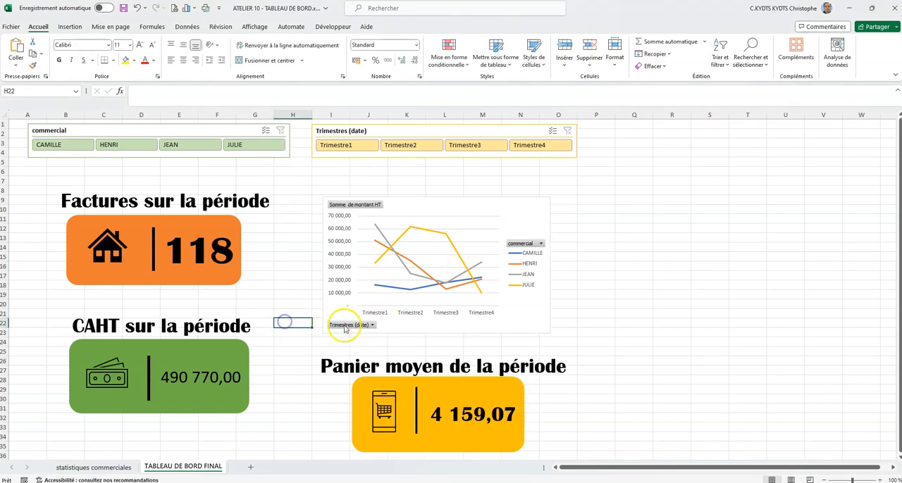
- Hide all field buttons on the line pivot chart
right_click(370, 326)
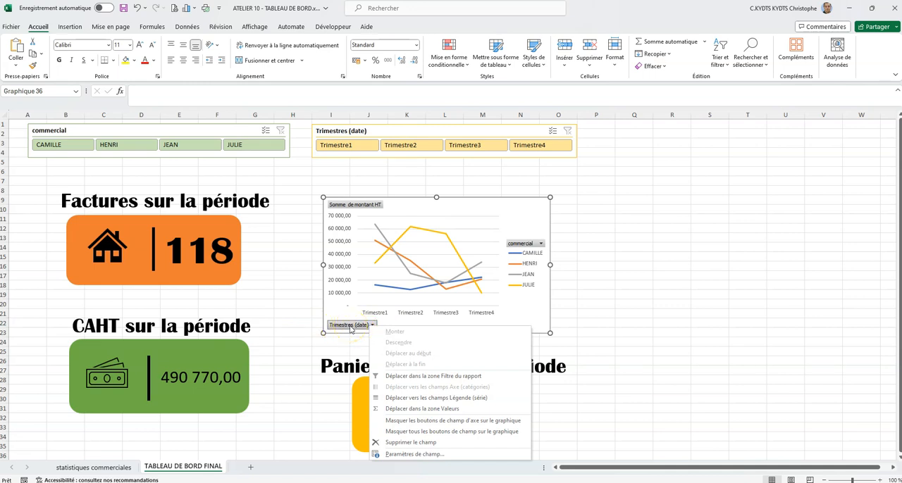
click(445, 432)
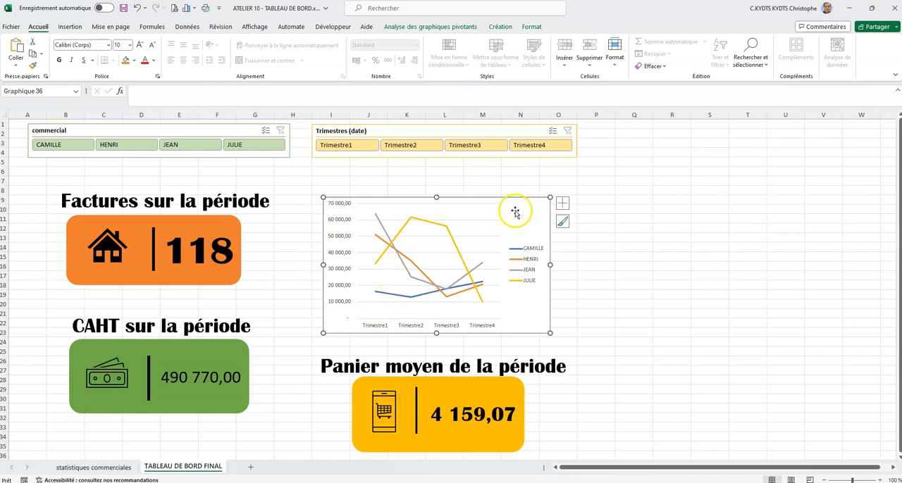
- Add a chart title to the line pivot chart and set its text to "CAHT PAR COMMERCIAL"
right_click(525, 210)
click(568, 267)
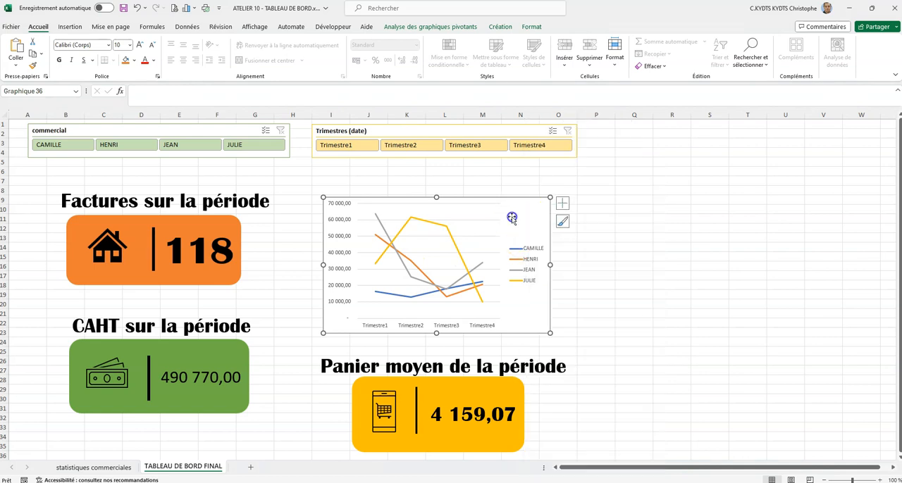
click(562, 206)
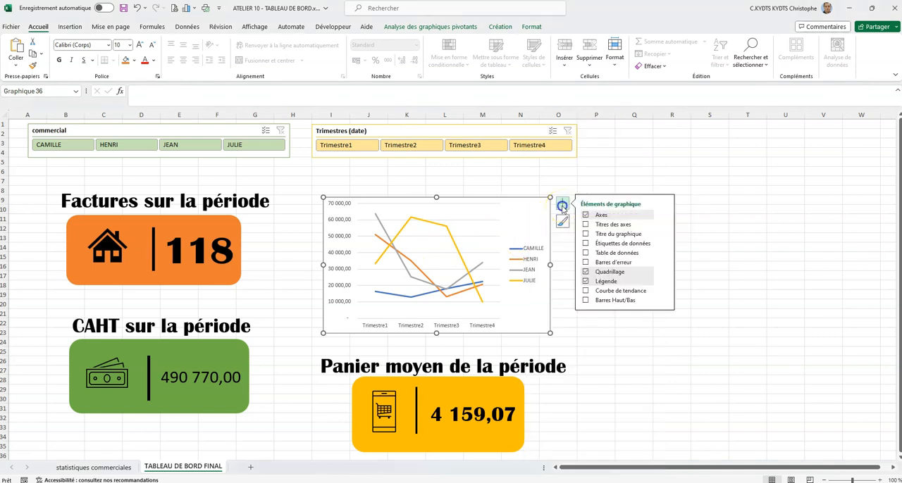
click(586, 235)
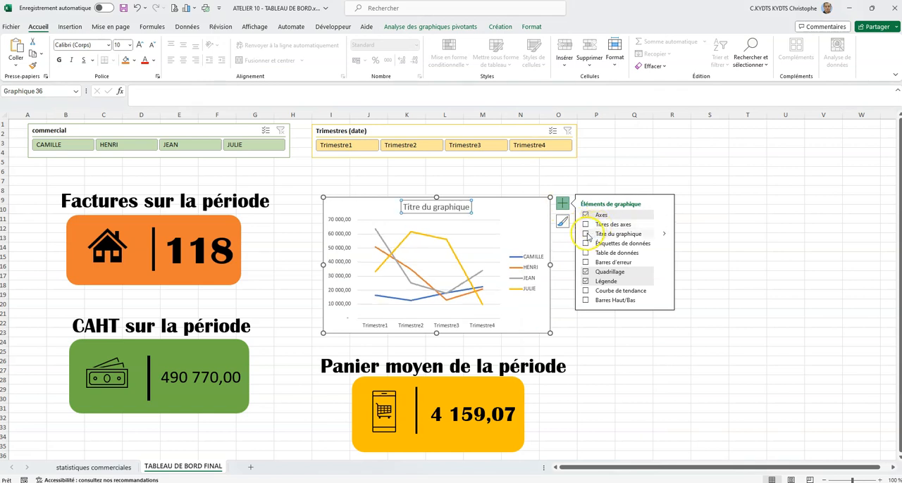
triple_click(456, 212)
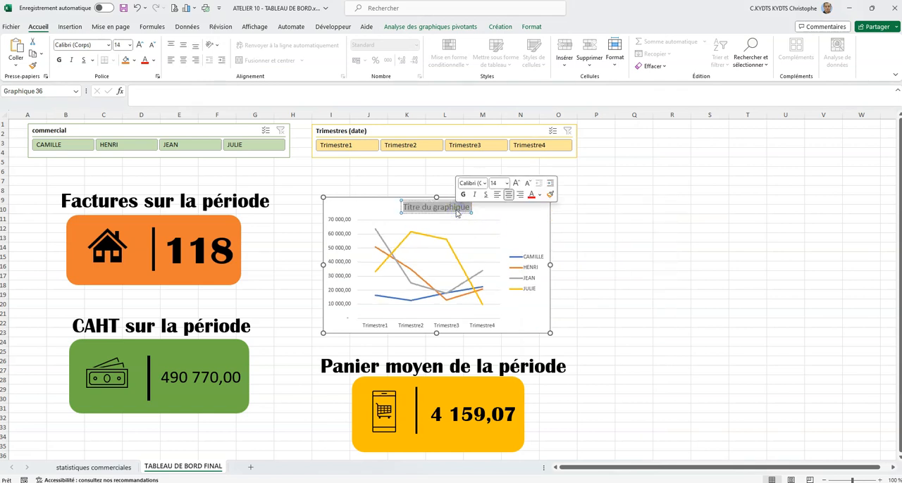
text(CAHT PAR COMMERC)
text(IAL)
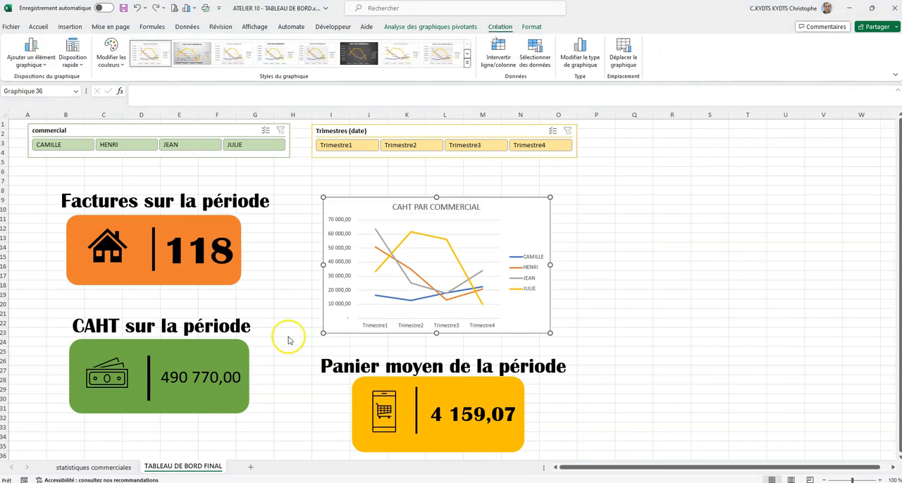
- Apply the third chart style and the third Coloré palette, starting with orange, yellow and green, to the line chart
click(484, 283)
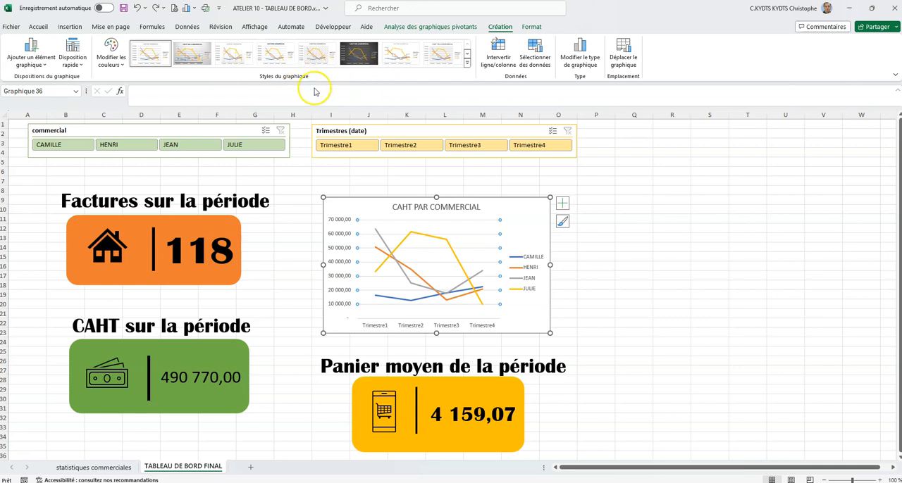
click(234, 59)
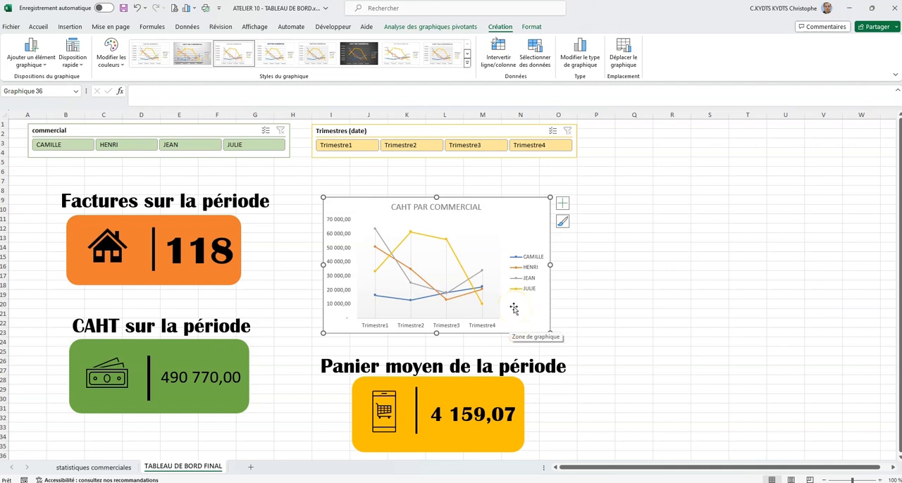
click(121, 60)
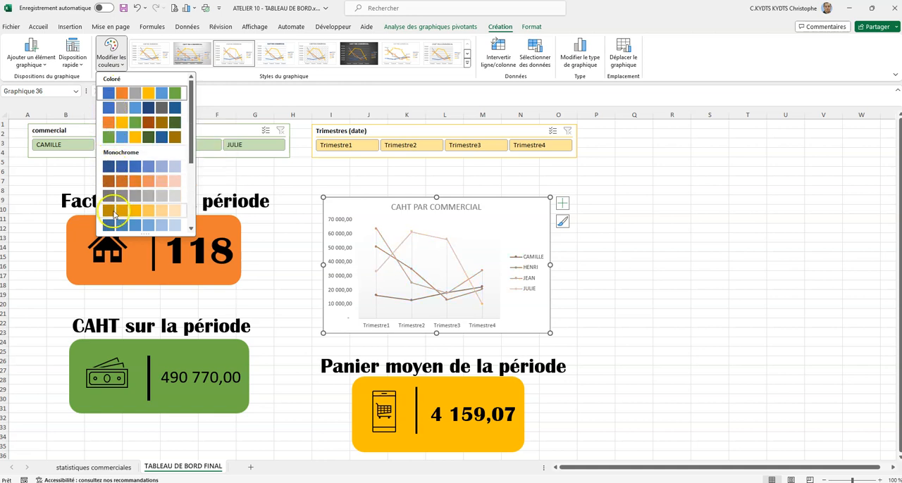
click(113, 122)
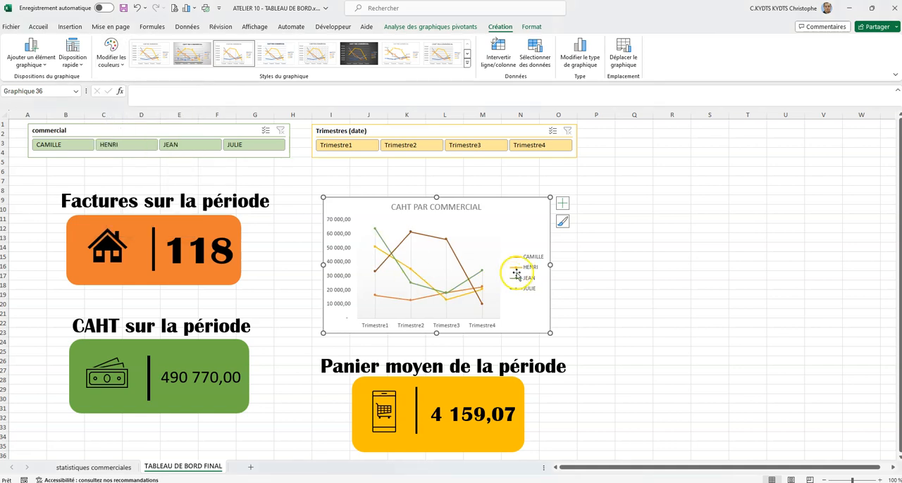
click(562, 221)
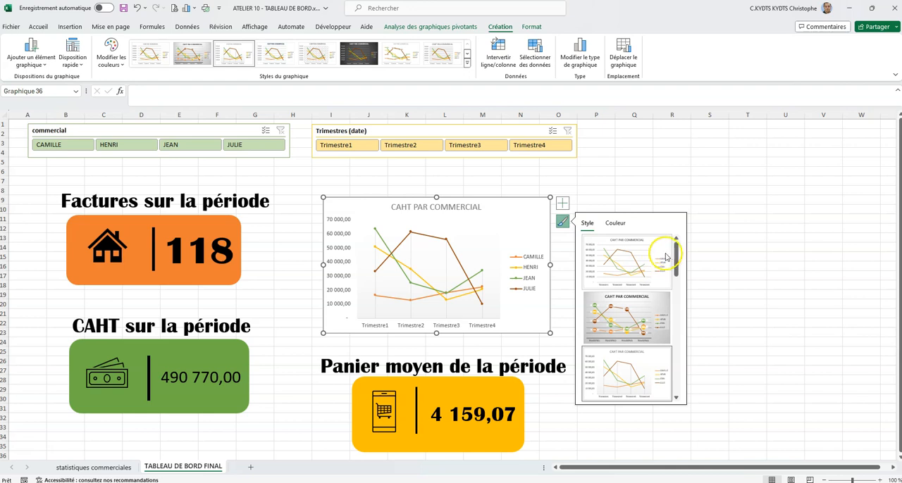
mouse_move(677, 245)
mouse_down()
mouse_move(668, 387)
mouse_move(679, 233)
mouse_up()
click(625, 231)
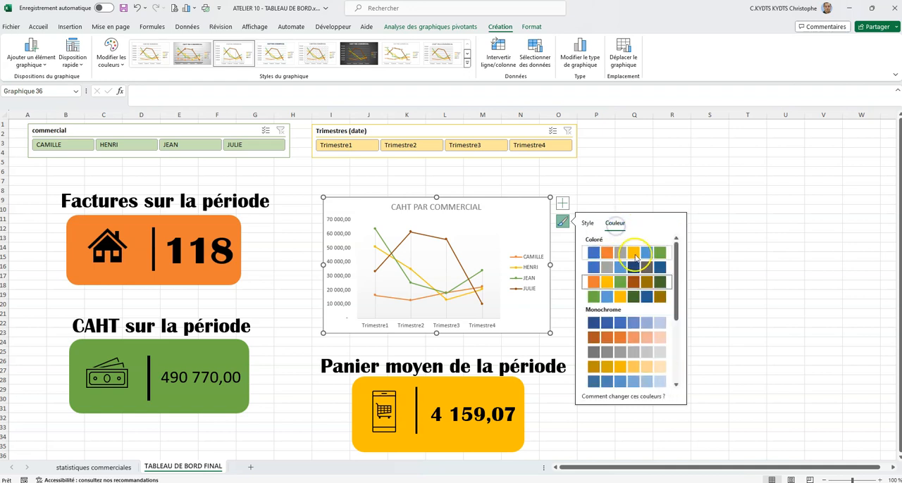
click(587, 223)
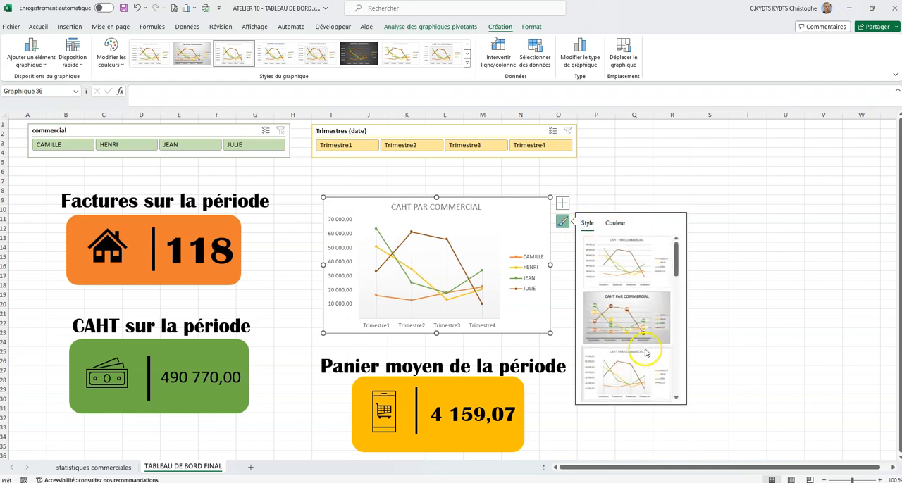
click(710, 152)
click(542, 224)
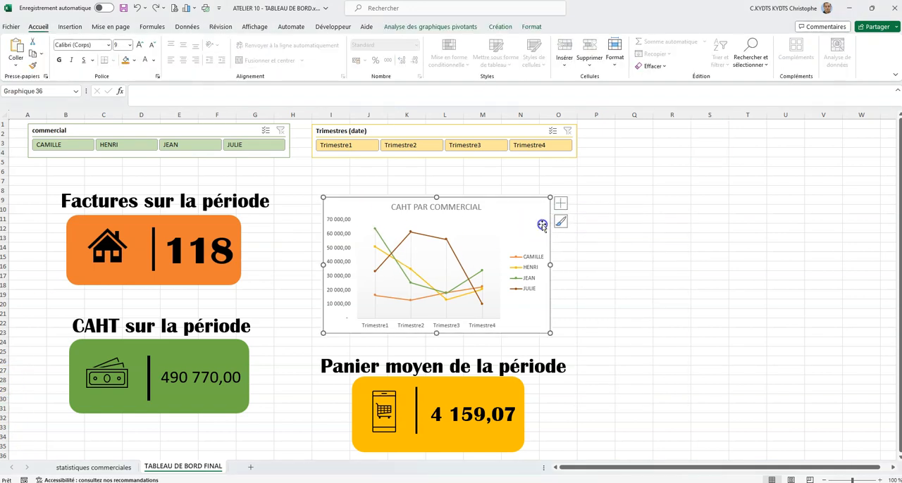
click(562, 222)
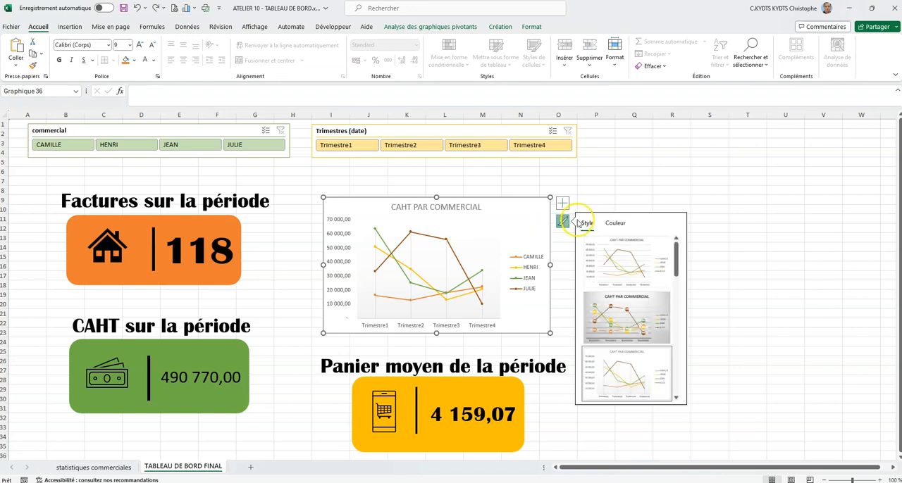
- Fill the line chart's background area with a solid light blue theme colour
right_click(544, 226)
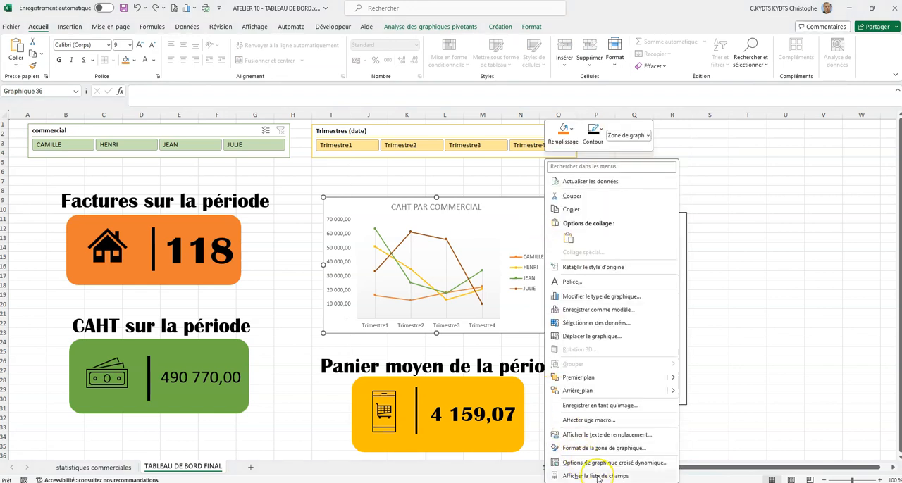
click(603, 448)
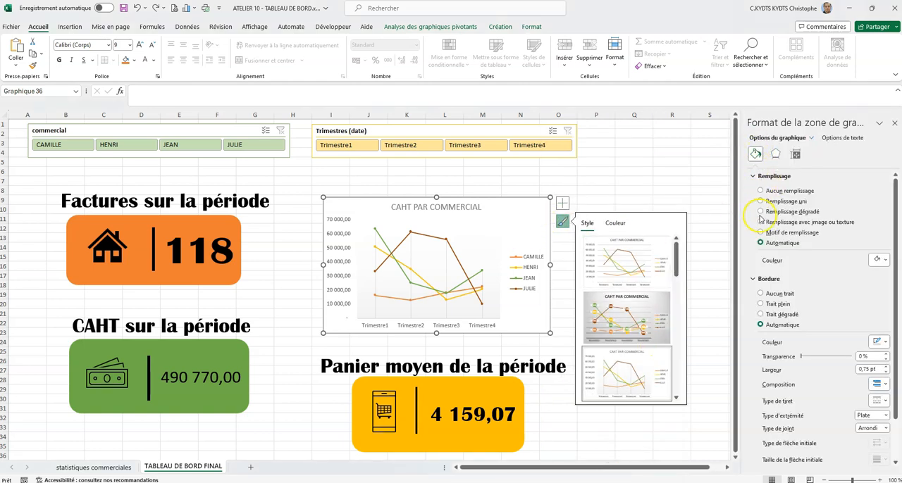
click(878, 260)
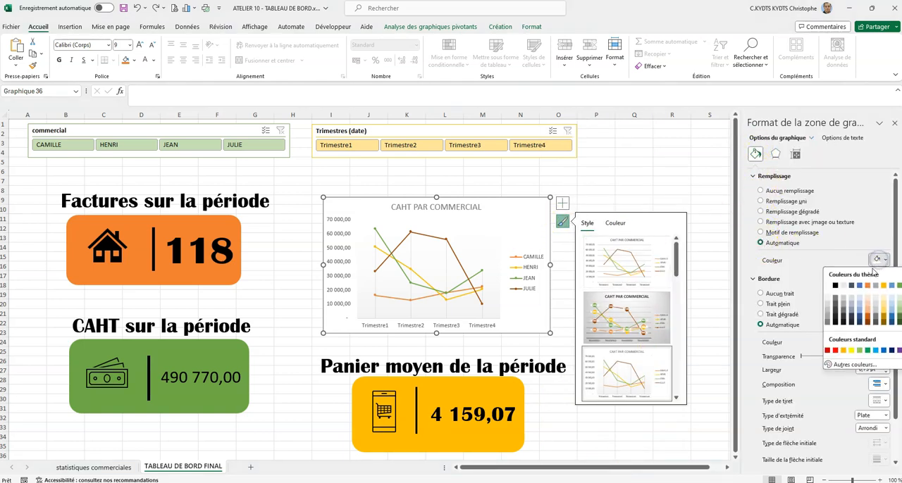
click(859, 303)
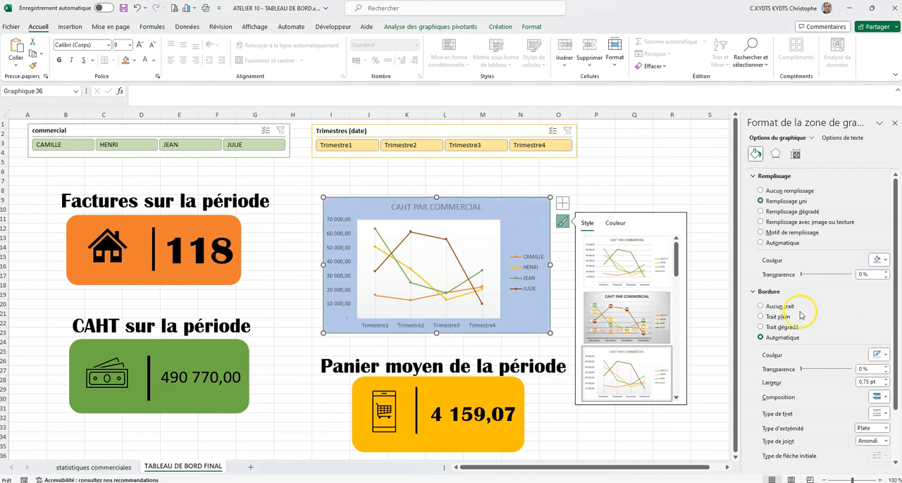
click(605, 189)
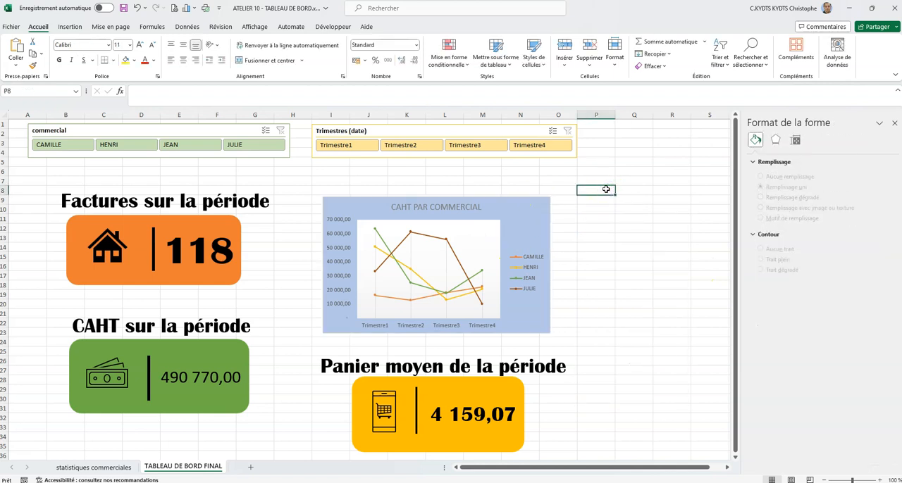
- Give the line chart's border rounded corners (Angles arrondis) and shift the chart slightly towards the Factures card
click(520, 210)
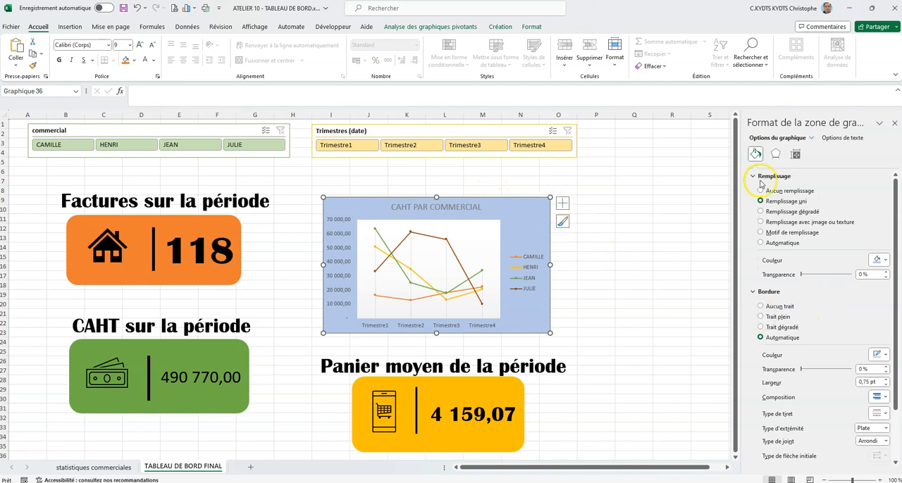
scroll(811, 233, down, 2)
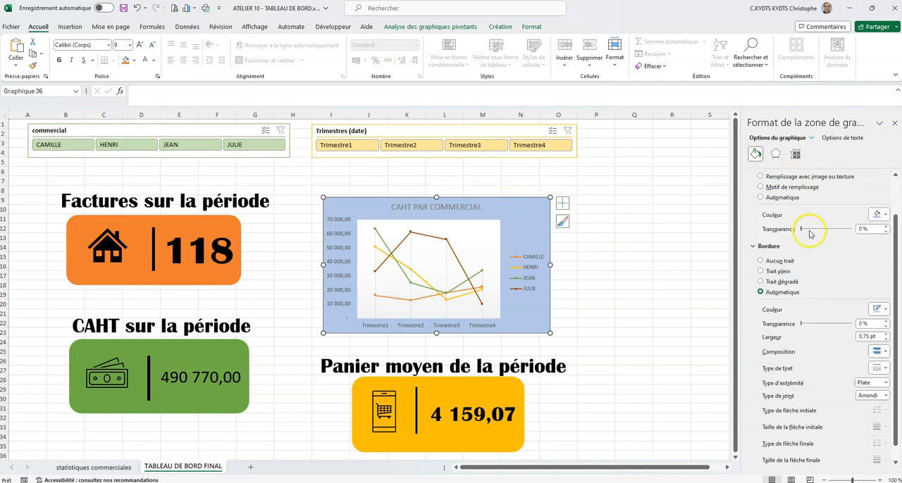
click(794, 154)
click(753, 188)
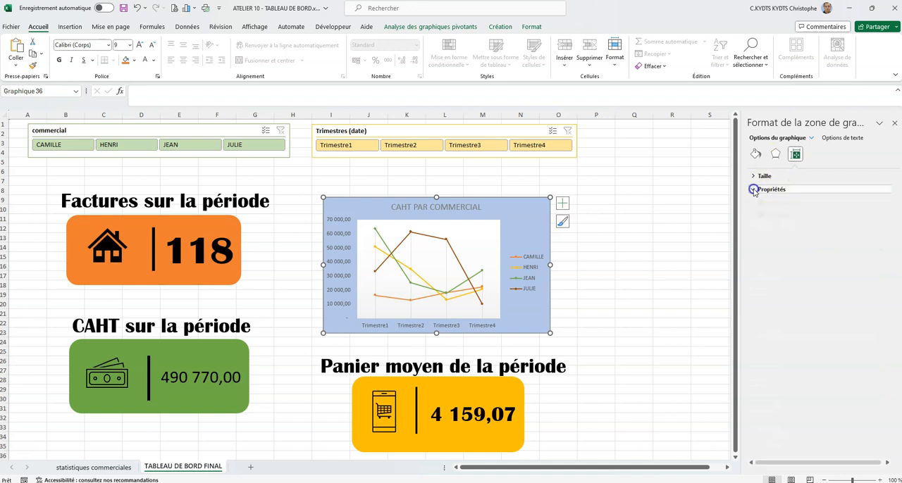
click(761, 175)
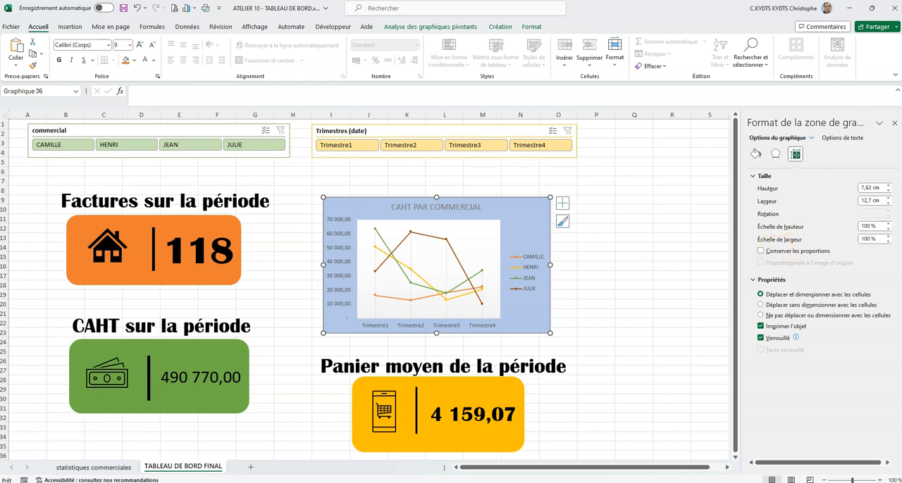
click(755, 155)
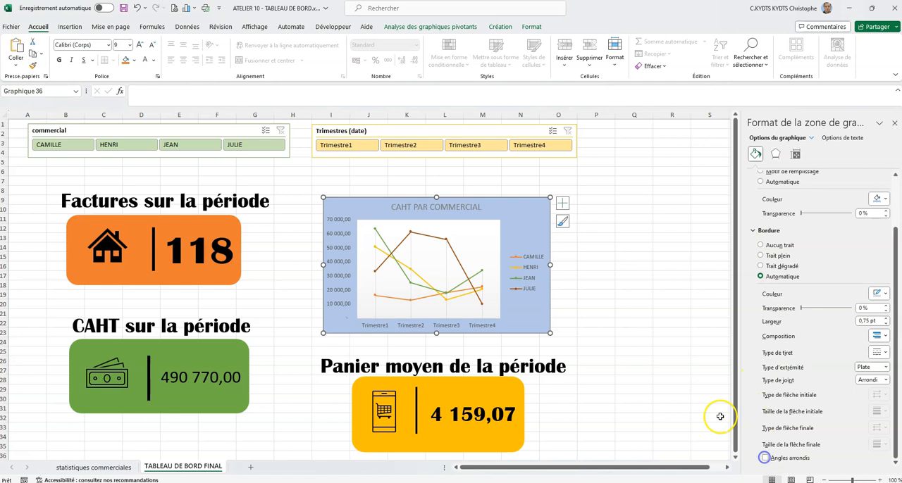
click(764, 459)
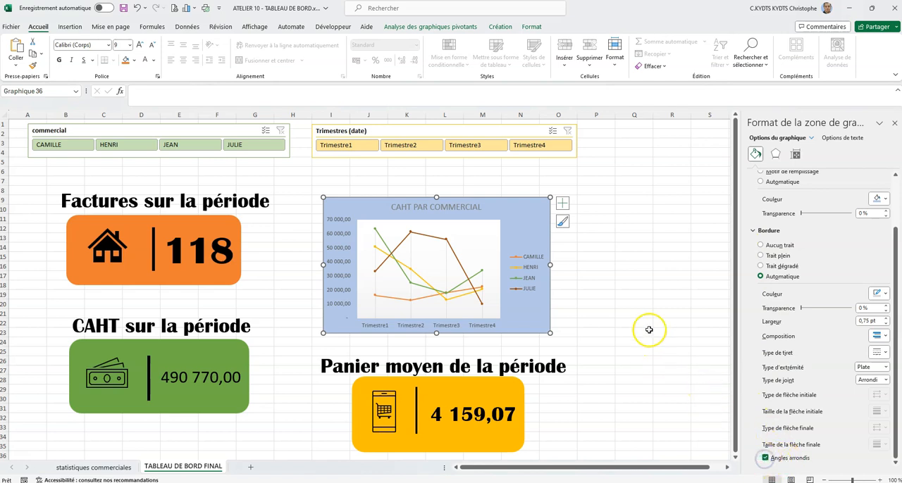
click(630, 310)
mouse_move(546, 224)
mouse_down()
mouse_move(520, 225)
mouse_move(536, 227)
mouse_up()
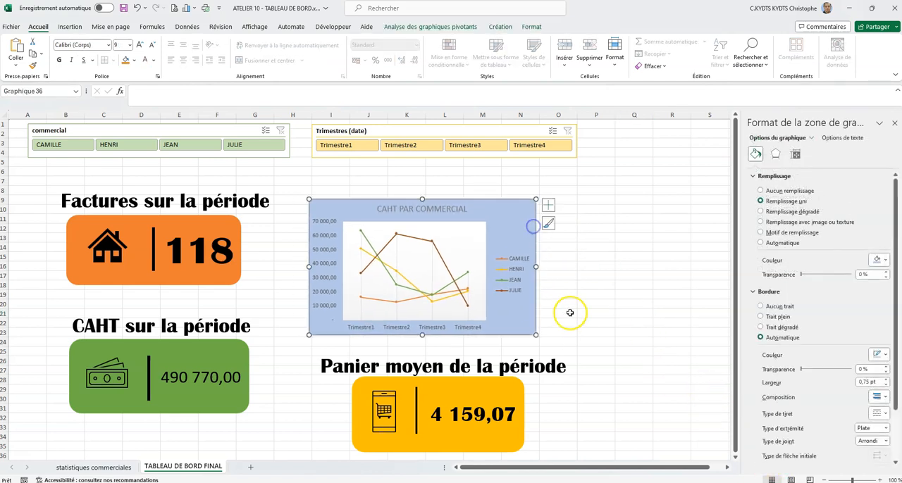
click(595, 274)
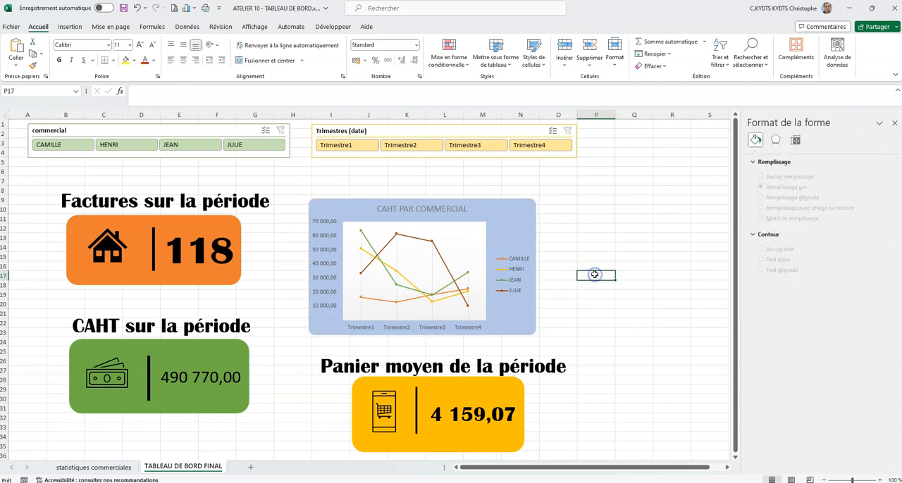
- Insert a clustered bar pivot chart (Barres groupées) from the CAHT by commercial pivot table on the statistiques commerciales sheet
click(122, 468)
click(479, 238)
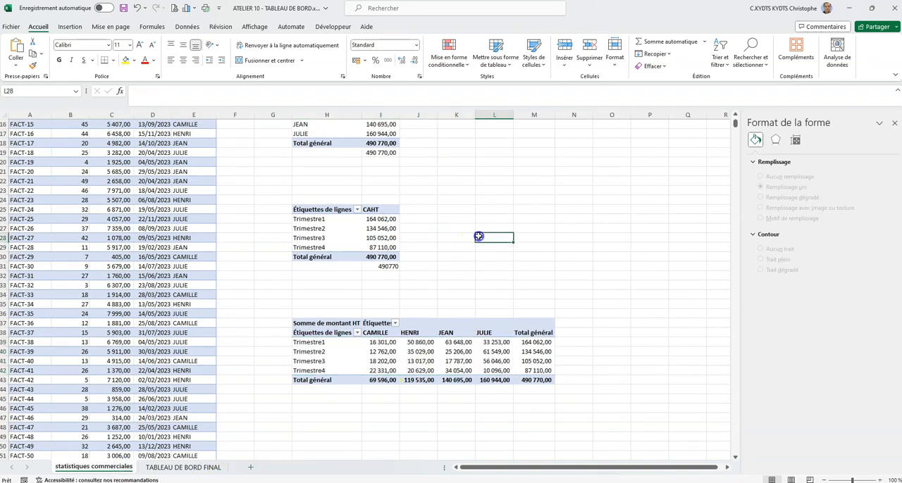
click(319, 220)
drag(315, 220, 371, 248)
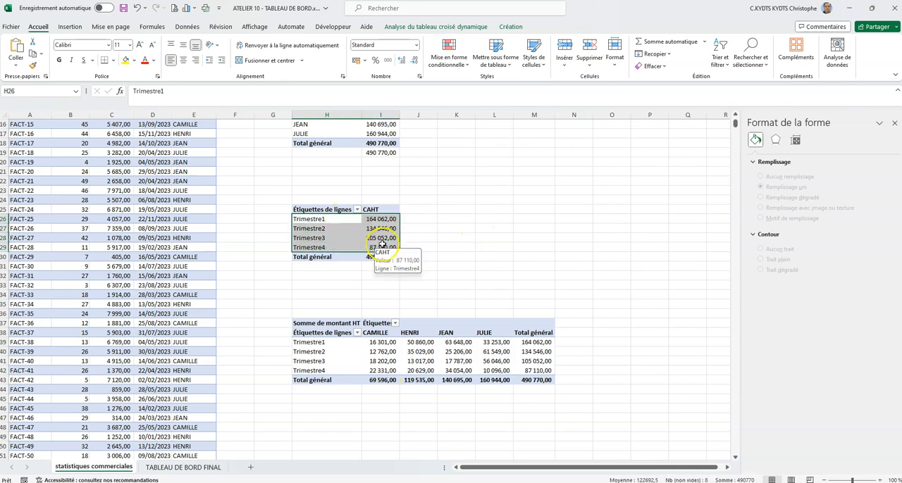
scroll(483, 226, up, 5)
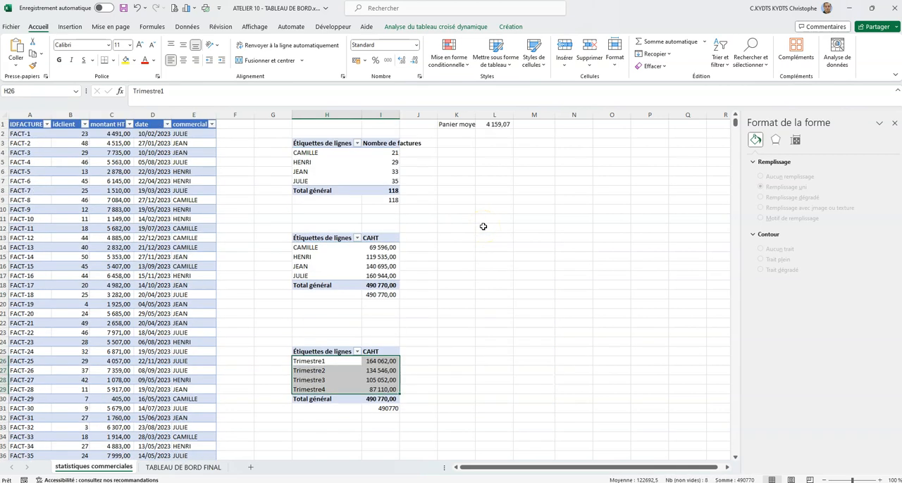
drag(310, 248, 383, 275)
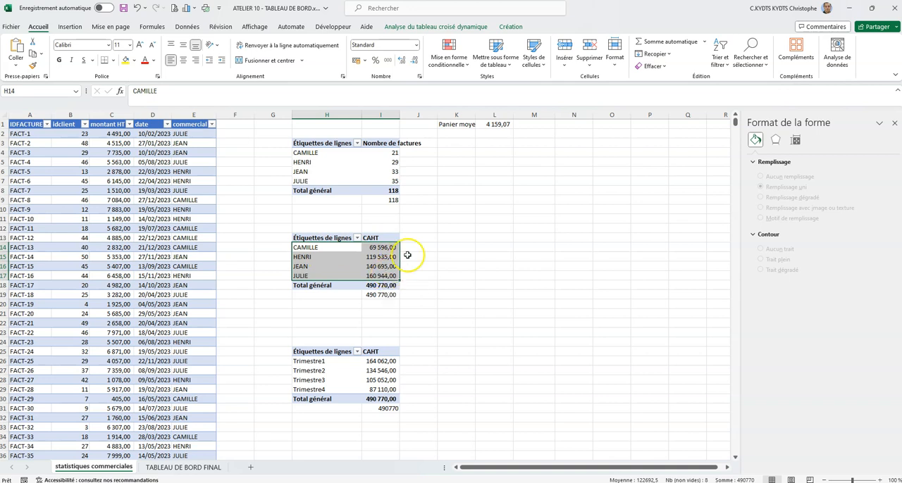
click(457, 27)
click(713, 46)
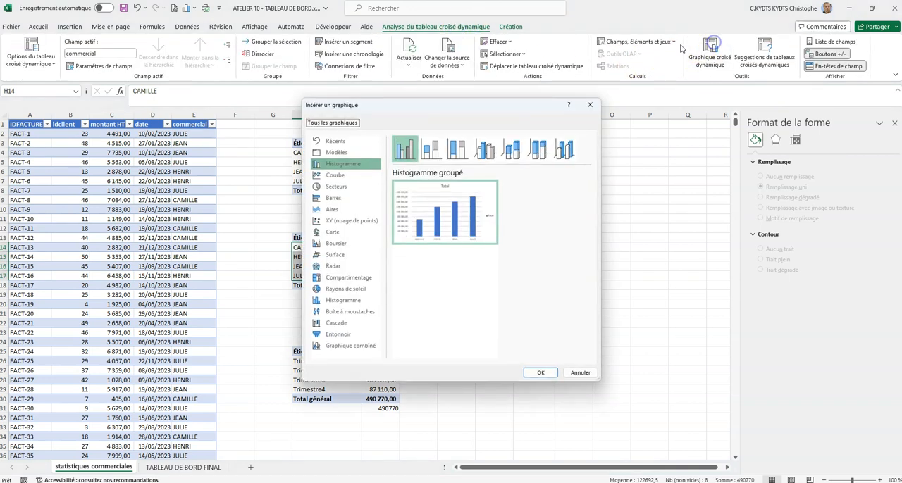
click(343, 198)
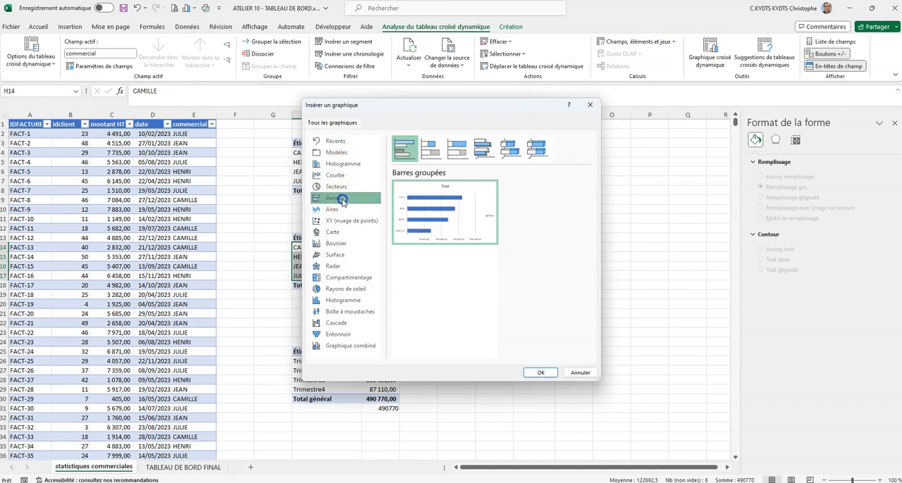
click(540, 372)
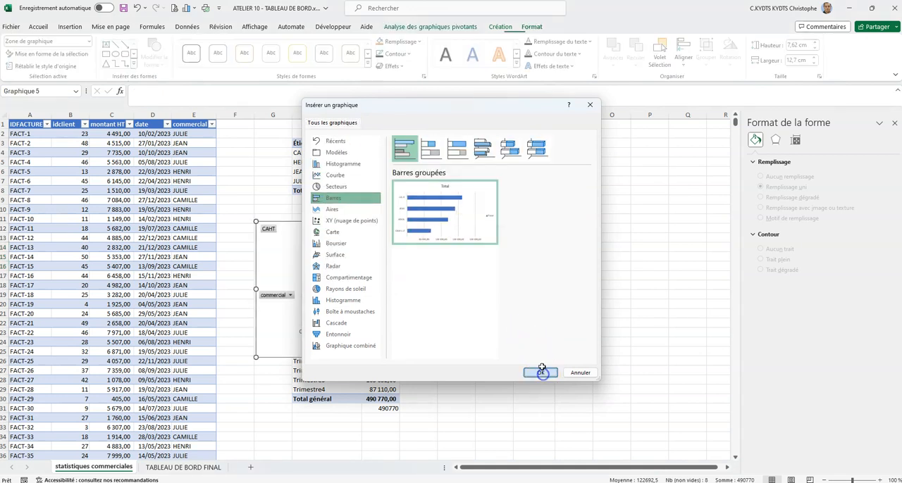
- Move the new bar chart from statistiques commerciales to the TABLEAU DE BORD FINAL sheet, placing it beside the line chart
right_click(433, 240)
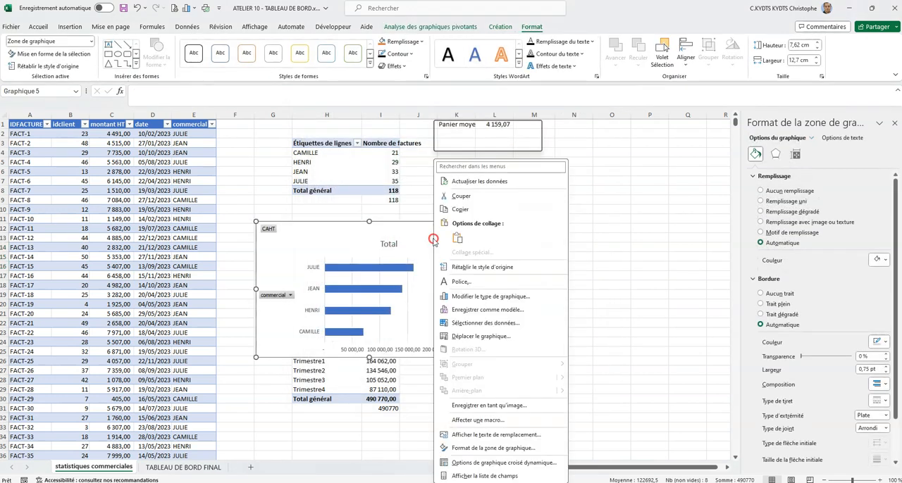
click(462, 196)
click(180, 468)
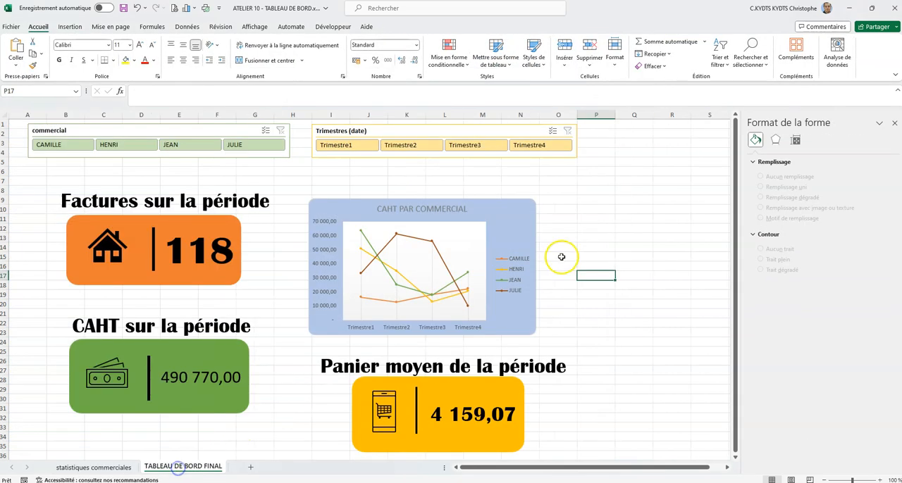
right_click(592, 218)
click(617, 253)
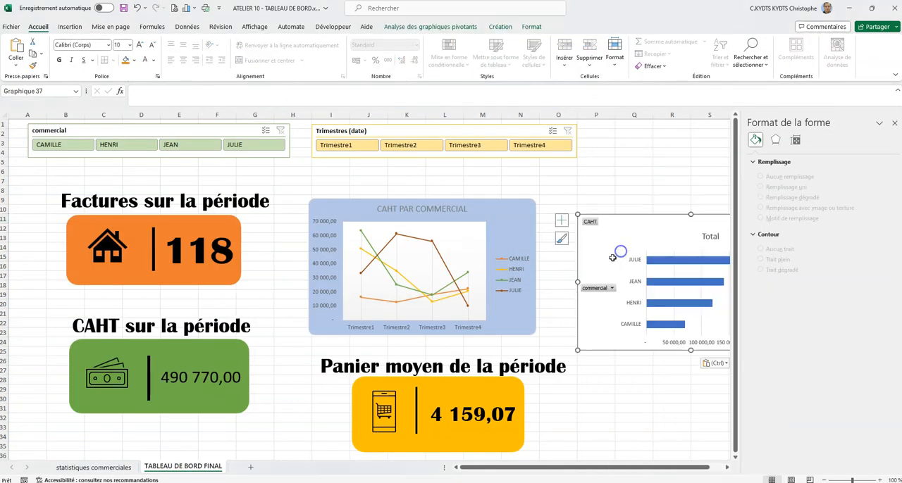
click(893, 123)
drag(636, 233, 618, 206)
- Give the bar chart's border rounded corners (Angles arrondis) and hide all of its field buttons
right_click(760, 203)
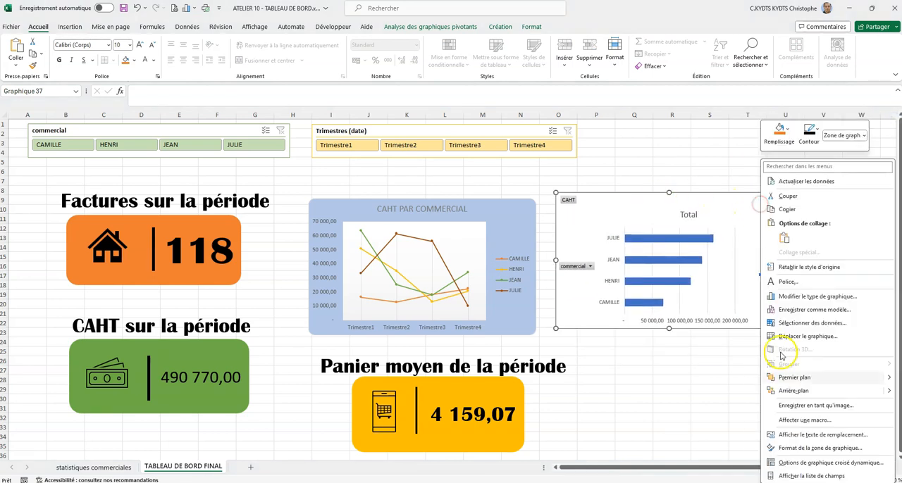
click(809, 449)
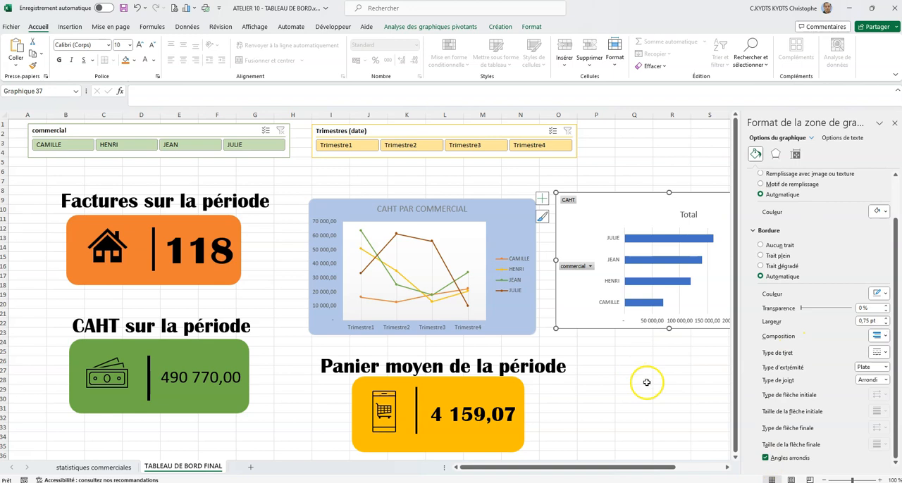
right_click(567, 200)
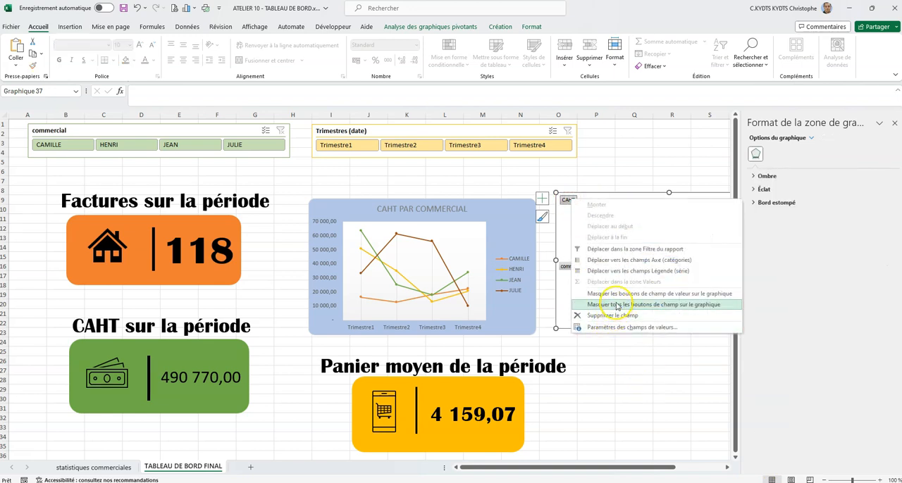
click(616, 306)
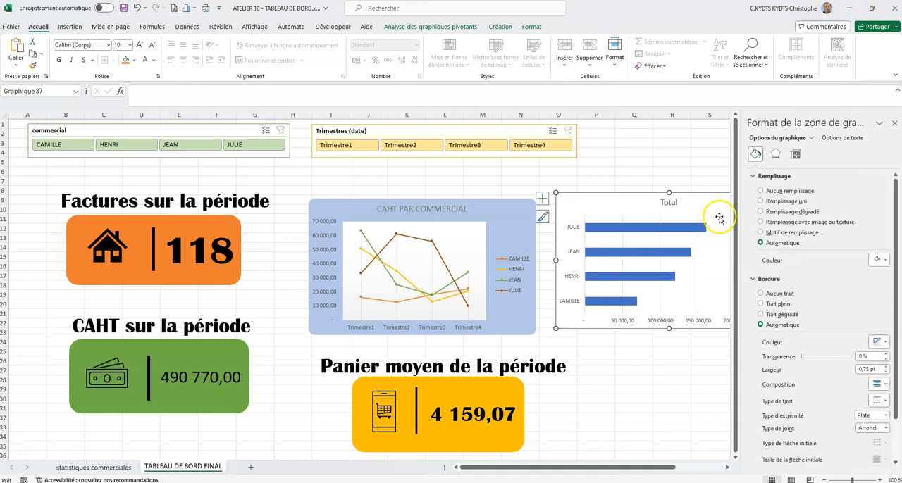
- Title the bar chart "Ventes totales par commercial" and delete its legend
click(669, 202)
double_click(670, 203)
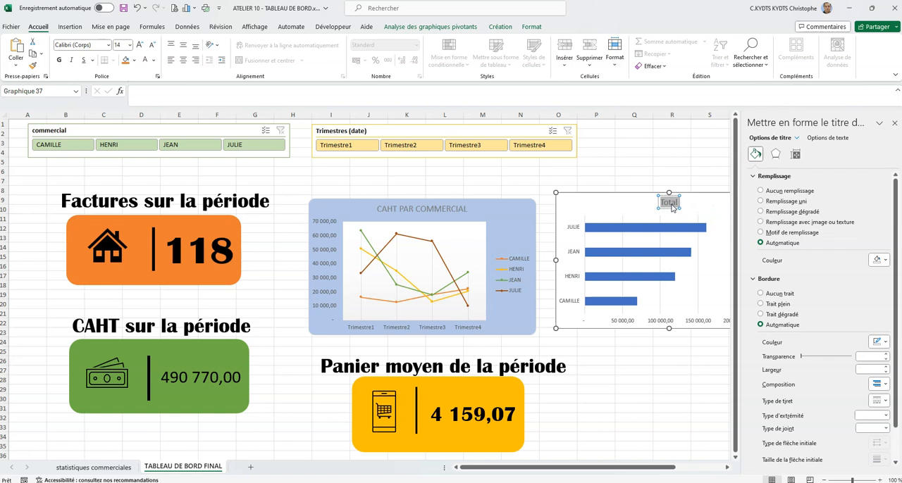
text(VEN)
text(entes)
text( totales par commercial)
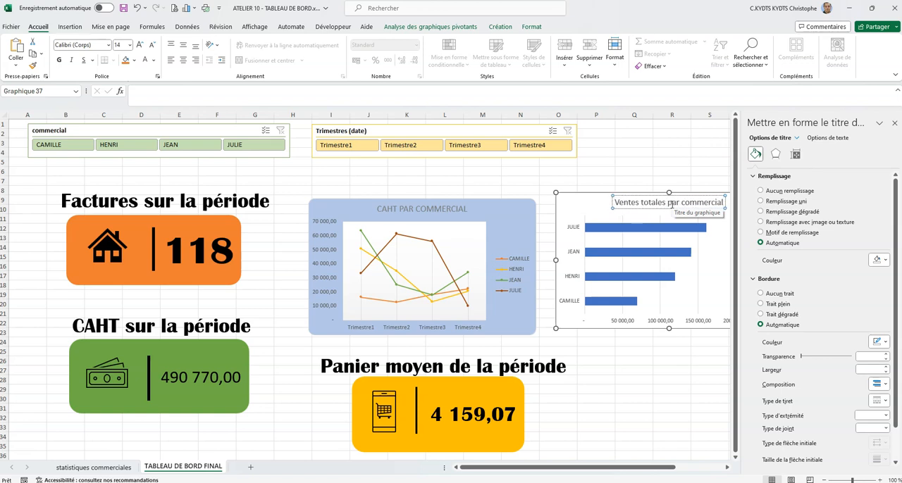
click(894, 123)
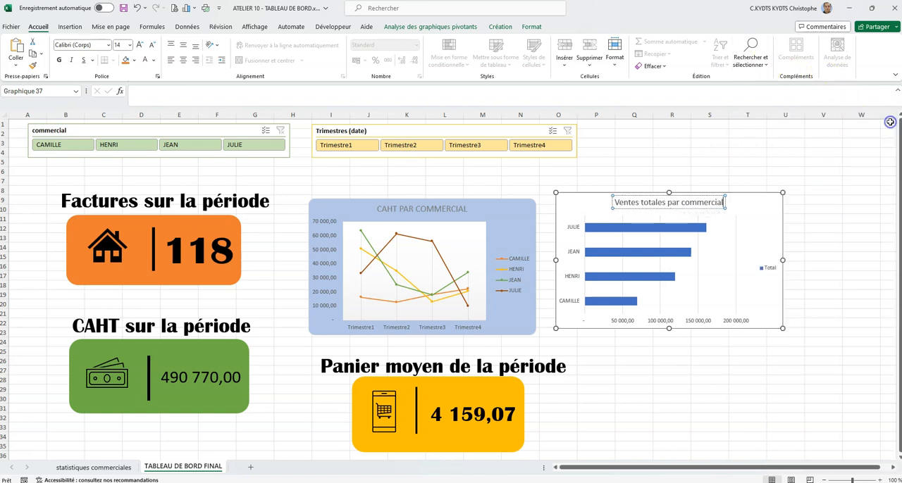
click(806, 190)
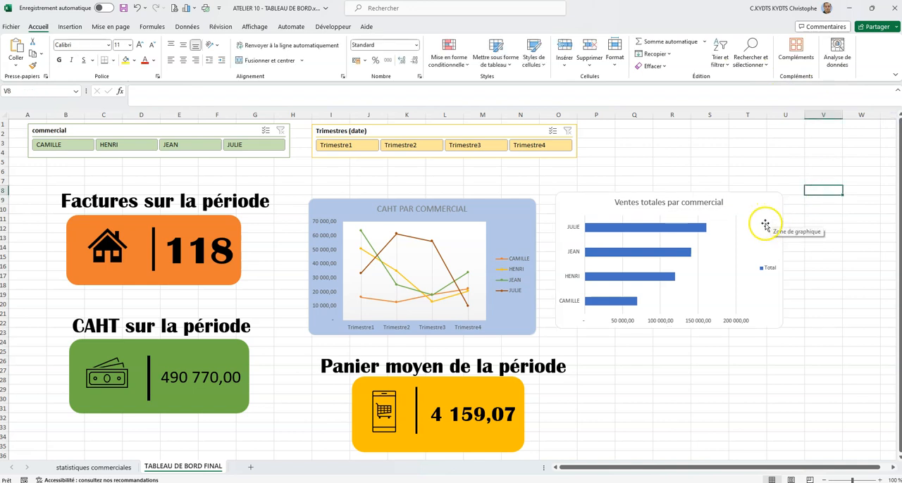
click(768, 268)
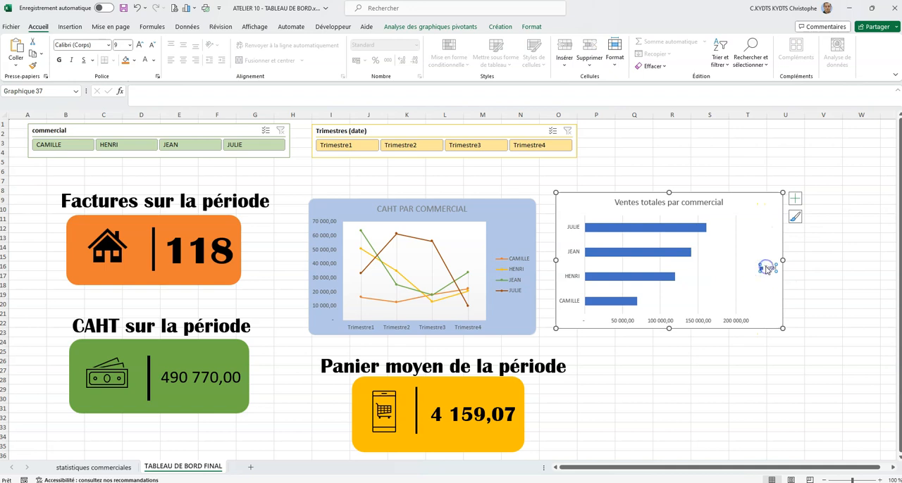
key(Delete)
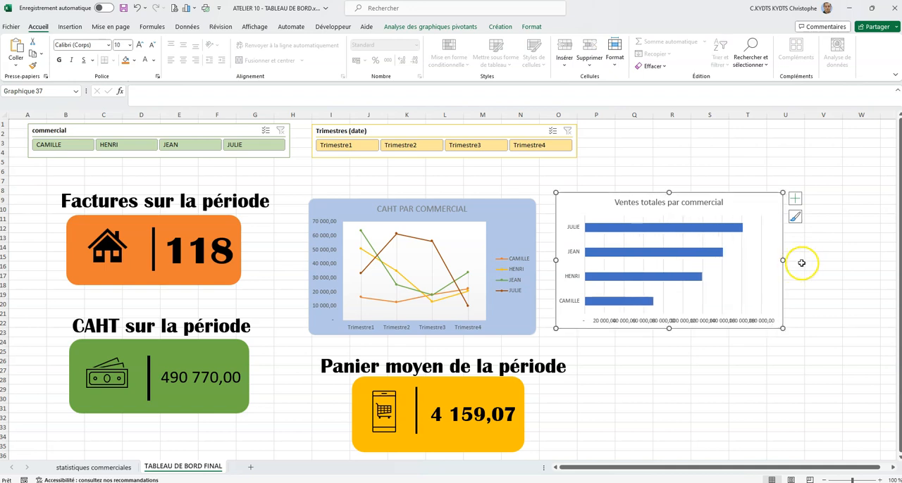
- Set the maximum bound of the bar chart's value axis to 200000
click(709, 321)
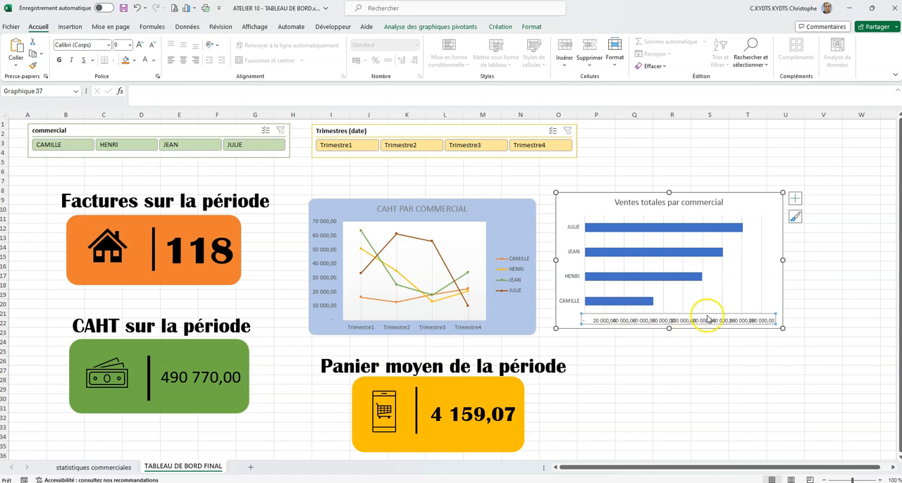
double_click(704, 322)
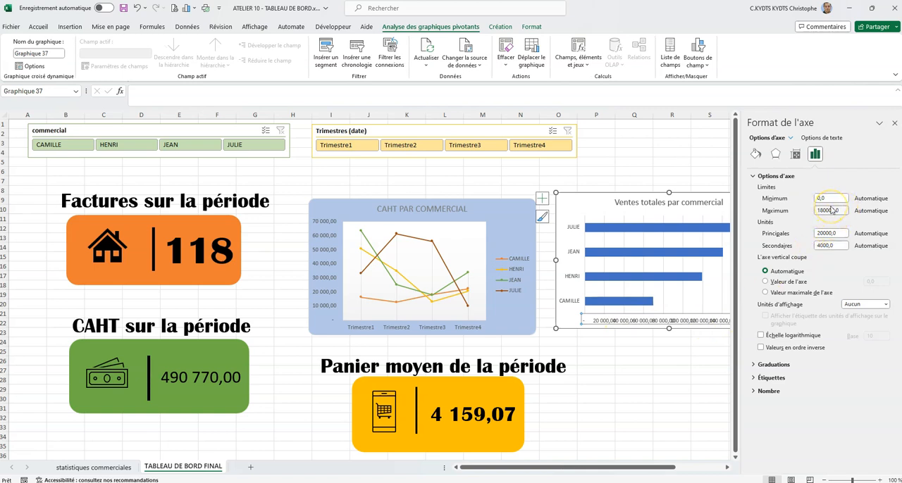
drag(812, 210, 845, 215)
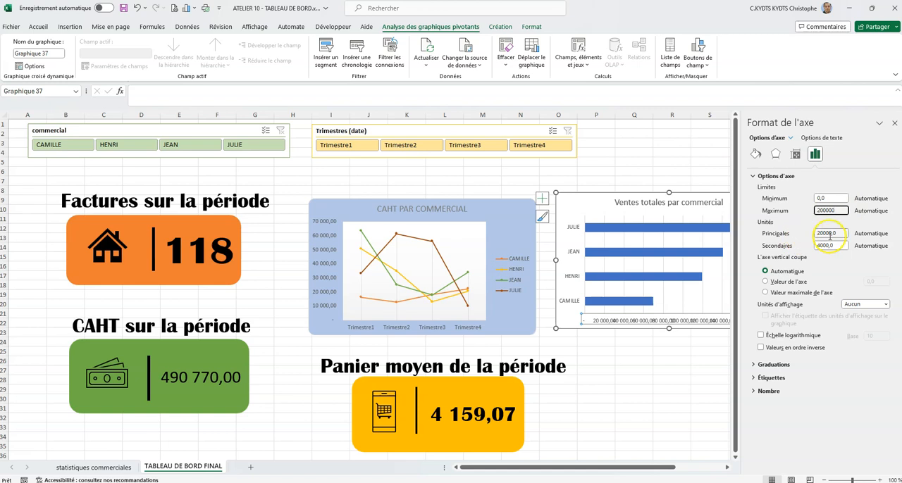
drag(841, 235, 810, 234)
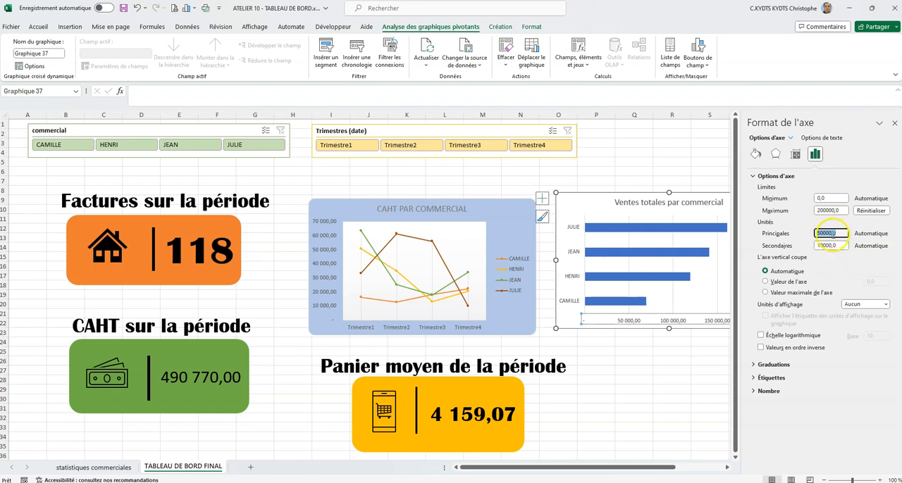
click(892, 125)
click(786, 171)
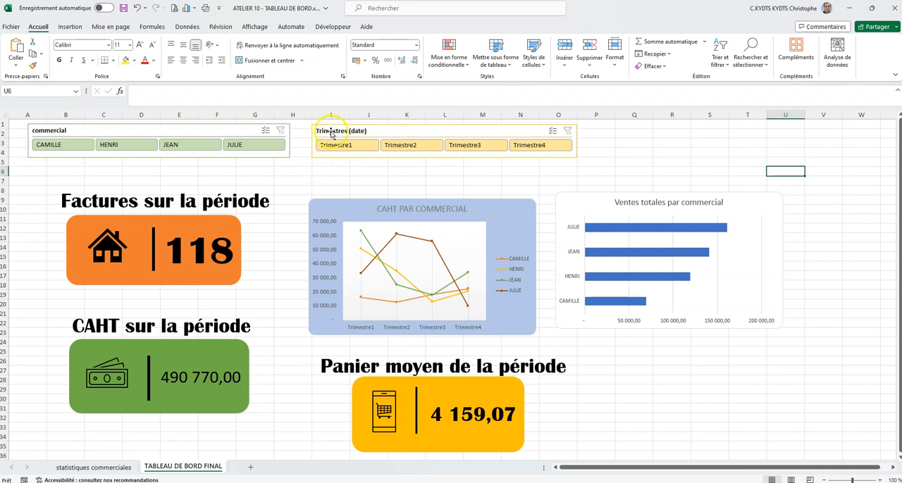
- Enable multi-selection on both slicers and filter out Trimestre2, Trimestre4 and the second and third salespeople
click(235, 131)
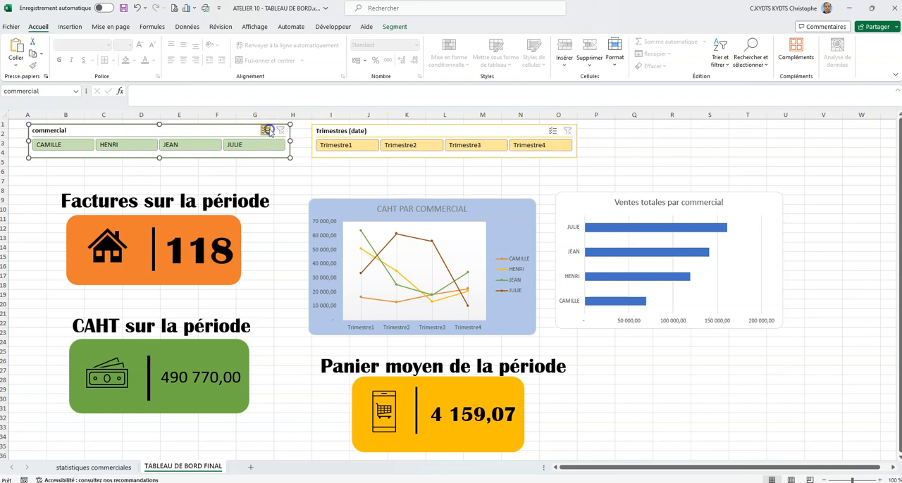
click(525, 144)
click(422, 145)
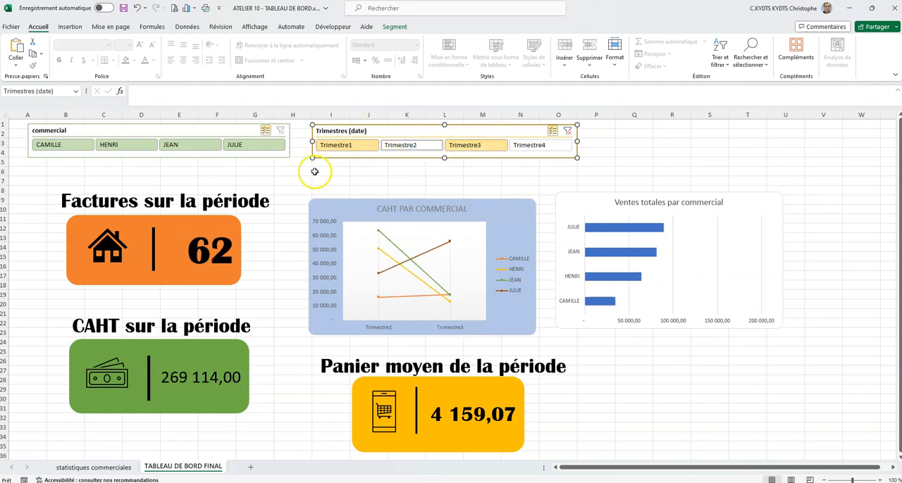
click(199, 145)
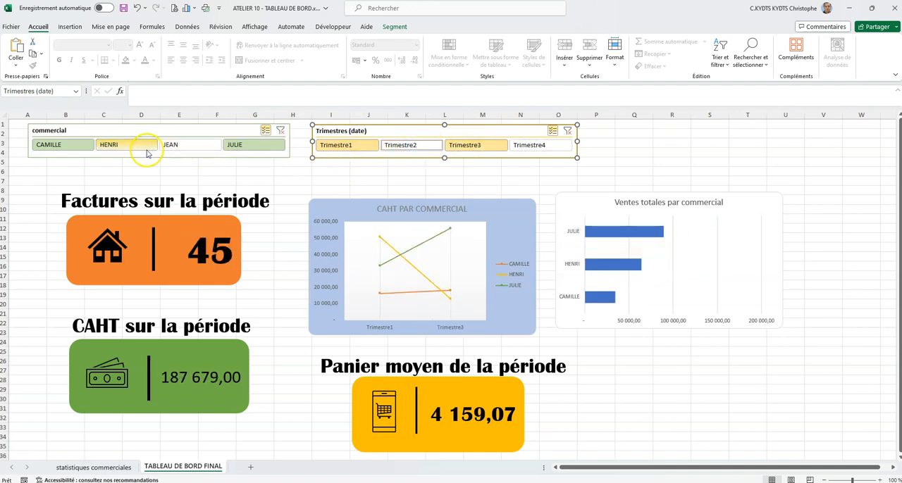
click(140, 146)
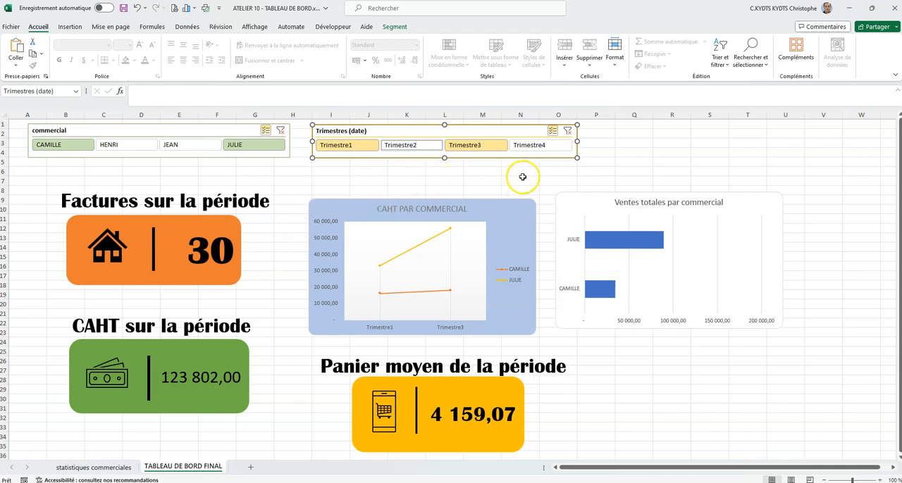
click(339, 172)
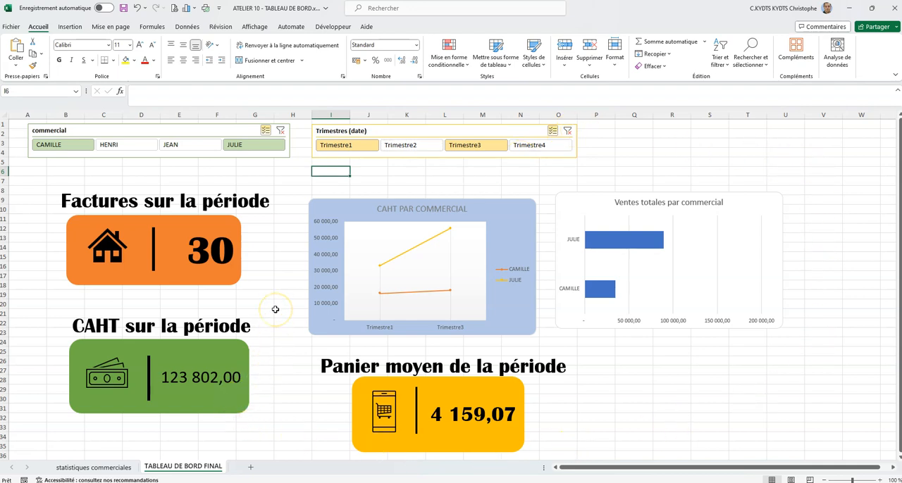
- Hide the gridlines (Quadrillage) on the TABLEAU DE BORD FINAL sheet
click(259, 27)
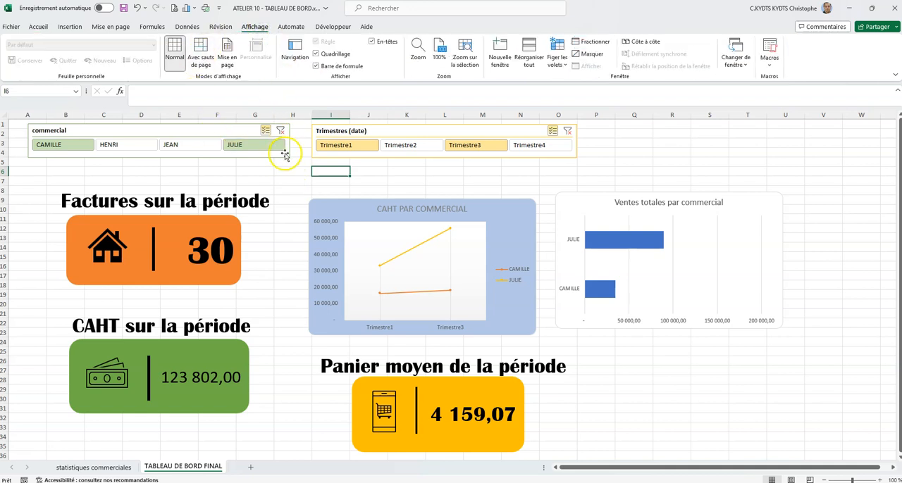
click(316, 55)
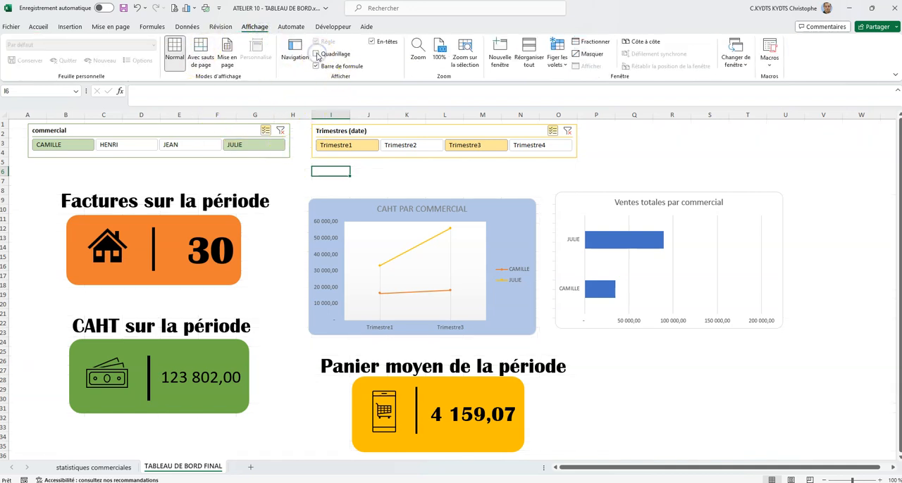
click(631, 163)
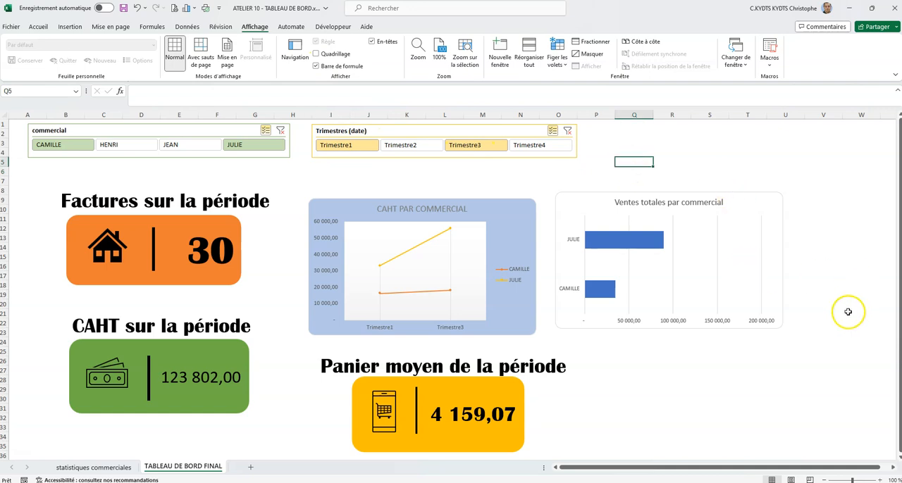
- Clear the filters on the Trimestres (date) and commercial slicers
click(567, 131)
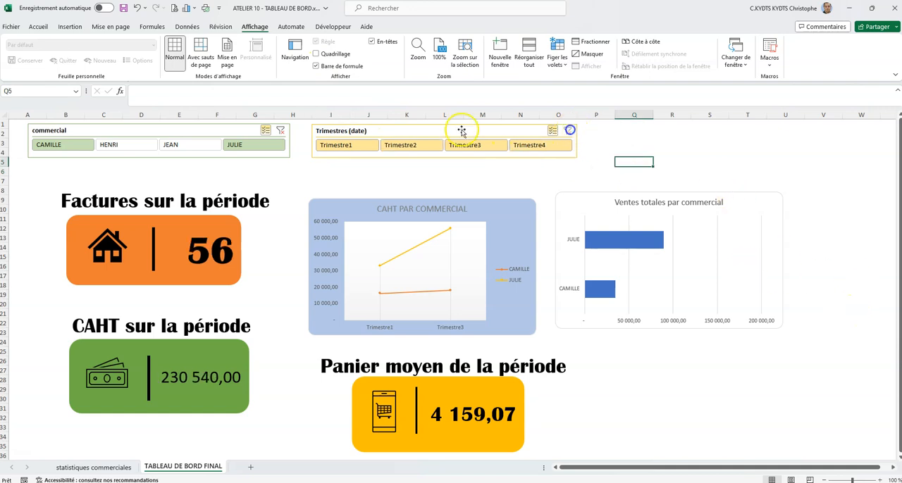
click(281, 131)
click(561, 184)
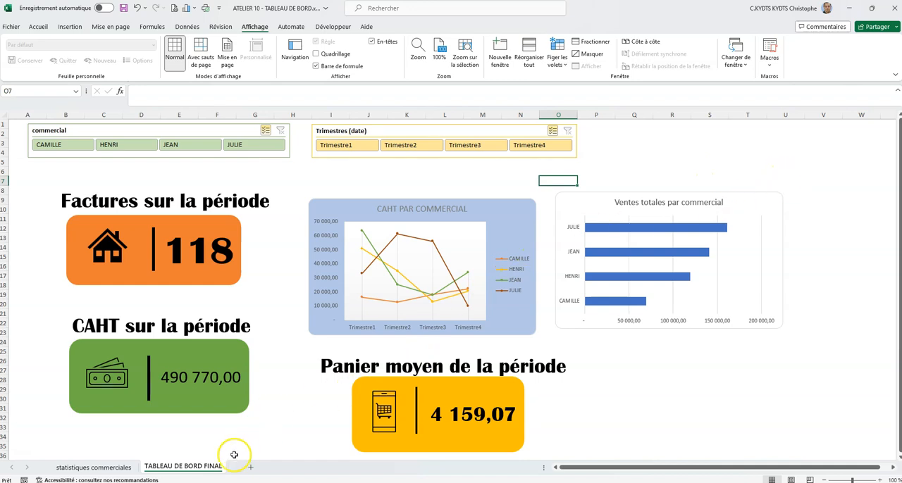
click(129, 467)
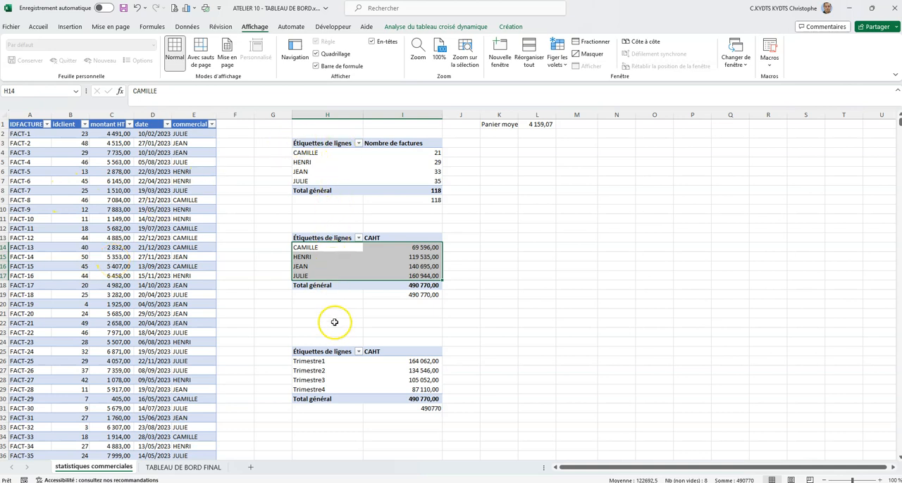
click(184, 468)
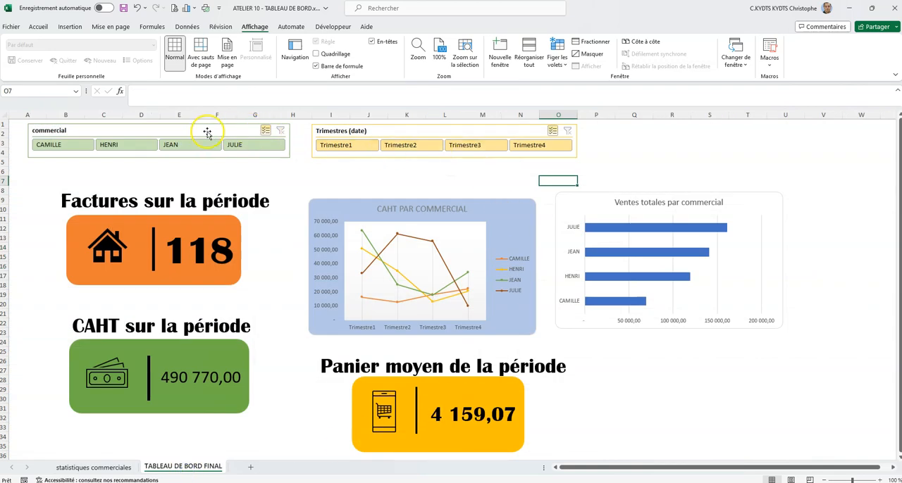